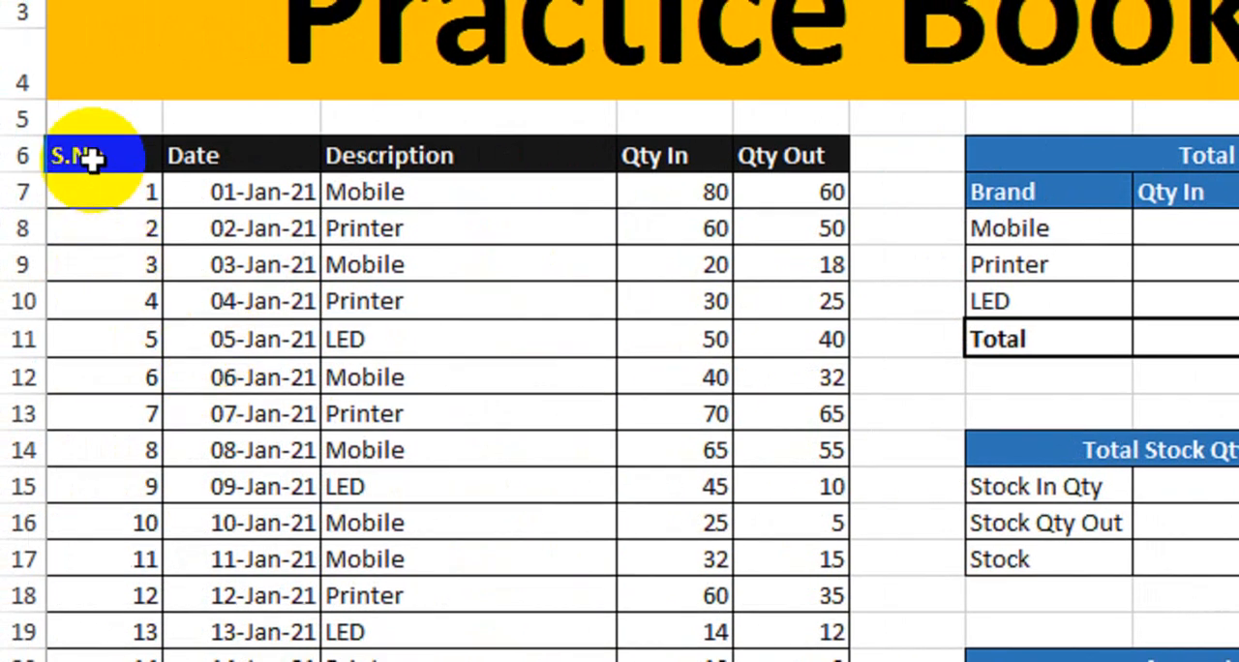
- Review the S.No, Date and Description columns of the stock table, including its Mobile, Printer and LED entries
drag(97, 158, 116, 515)
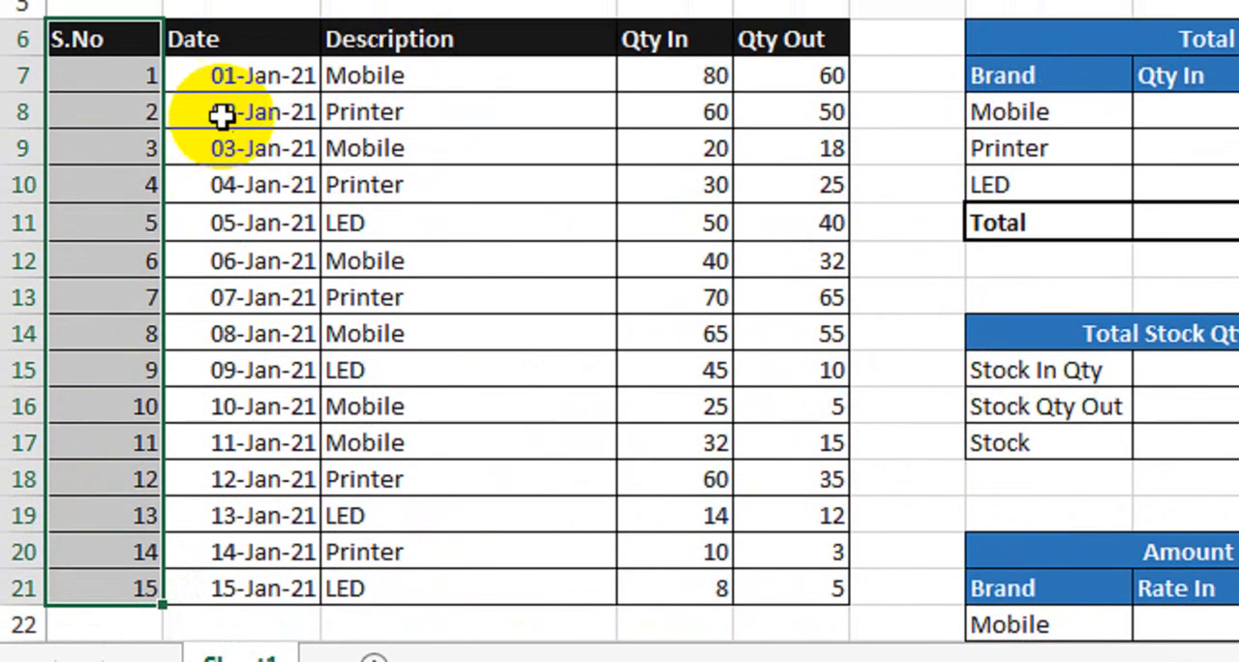
click(244, 8)
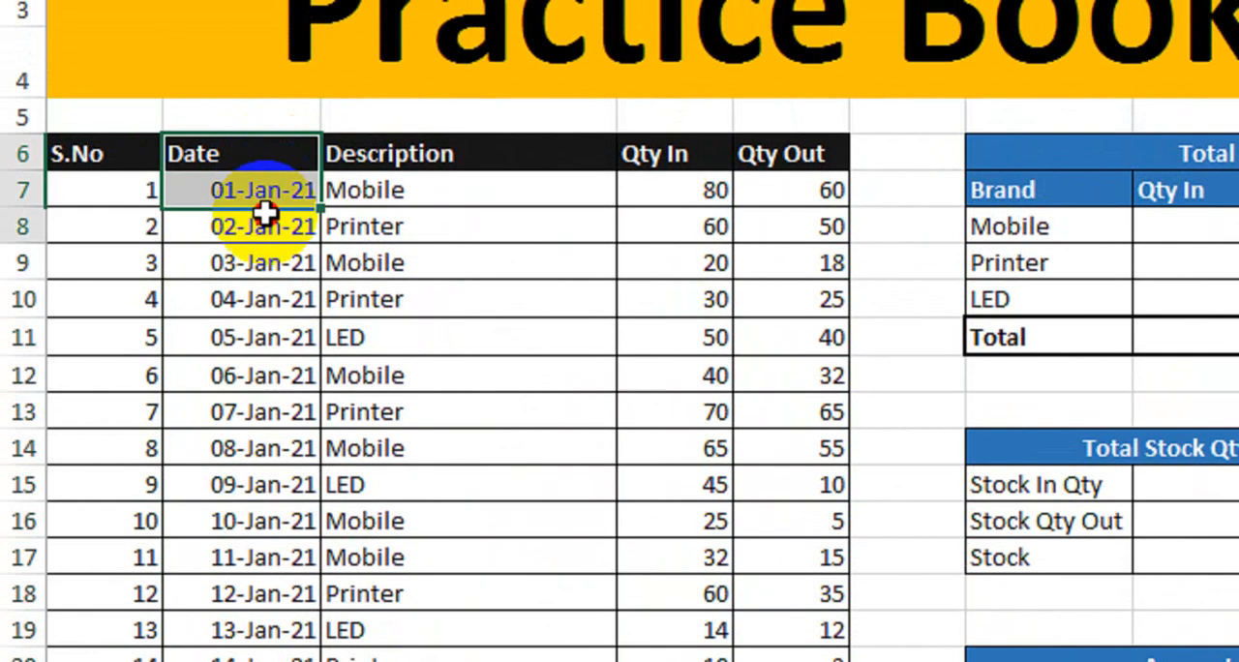
drag(263, 213, 247, 550)
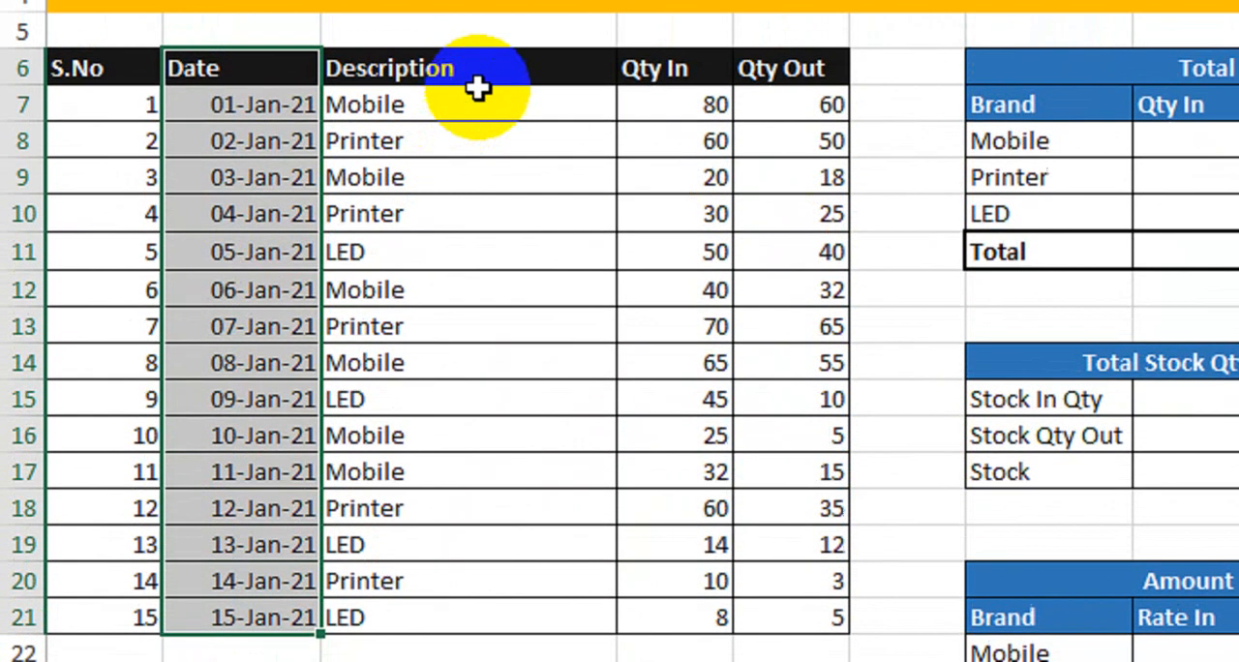
click(512, 6)
drag(511, 141, 505, 647)
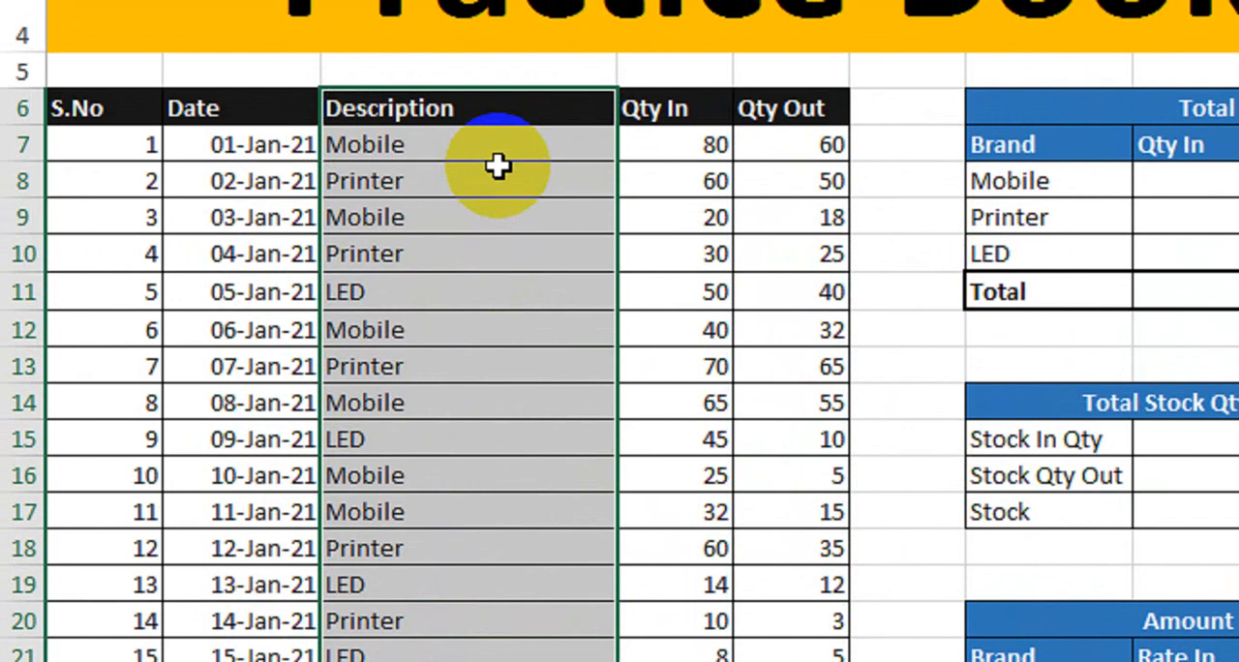
drag(478, 145, 476, 236)
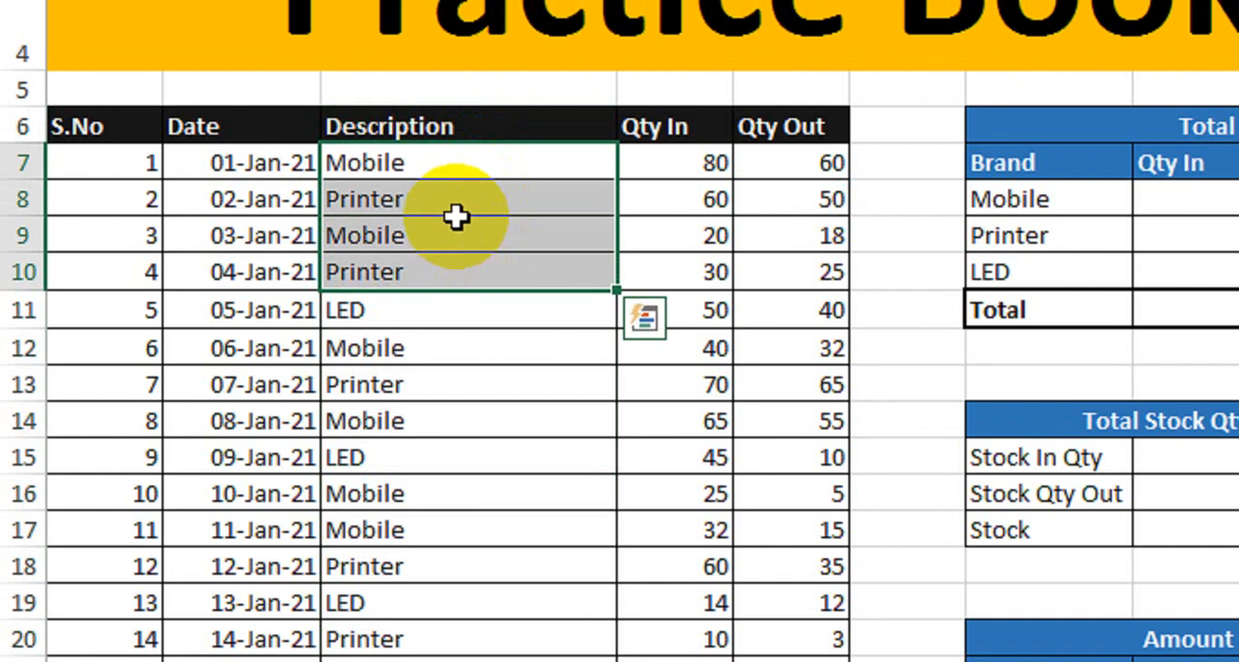
click(422, 166)
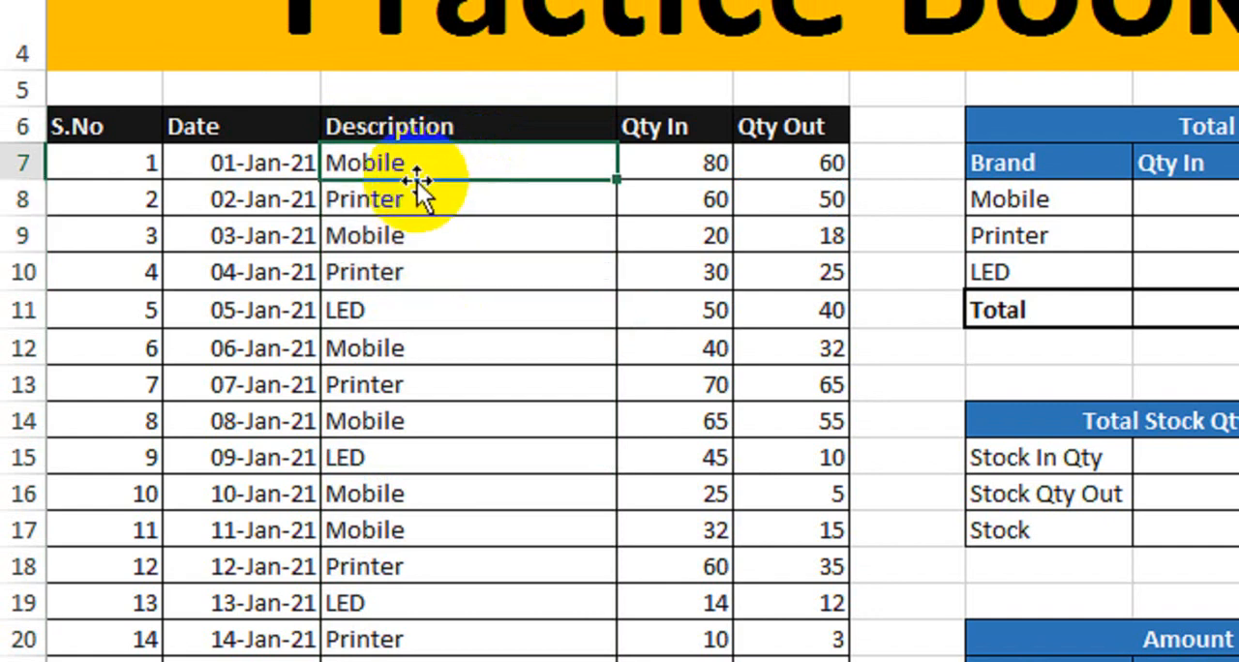
click(407, 193)
click(392, 312)
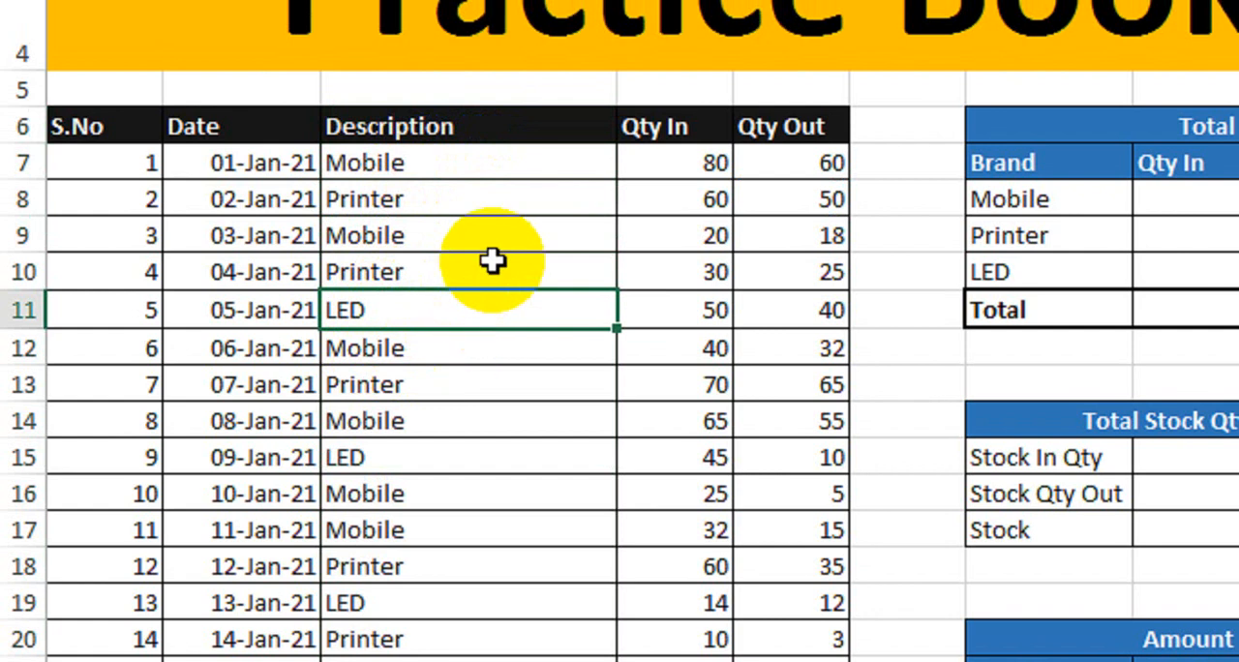
click(517, 190)
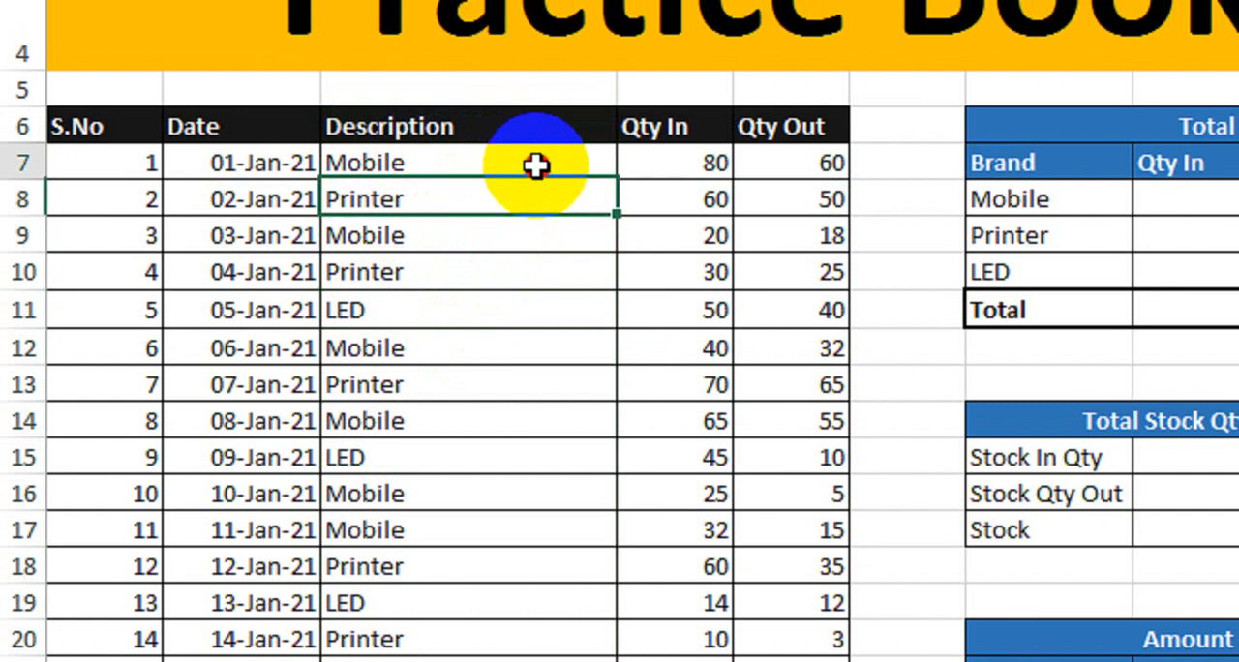
click(437, 161)
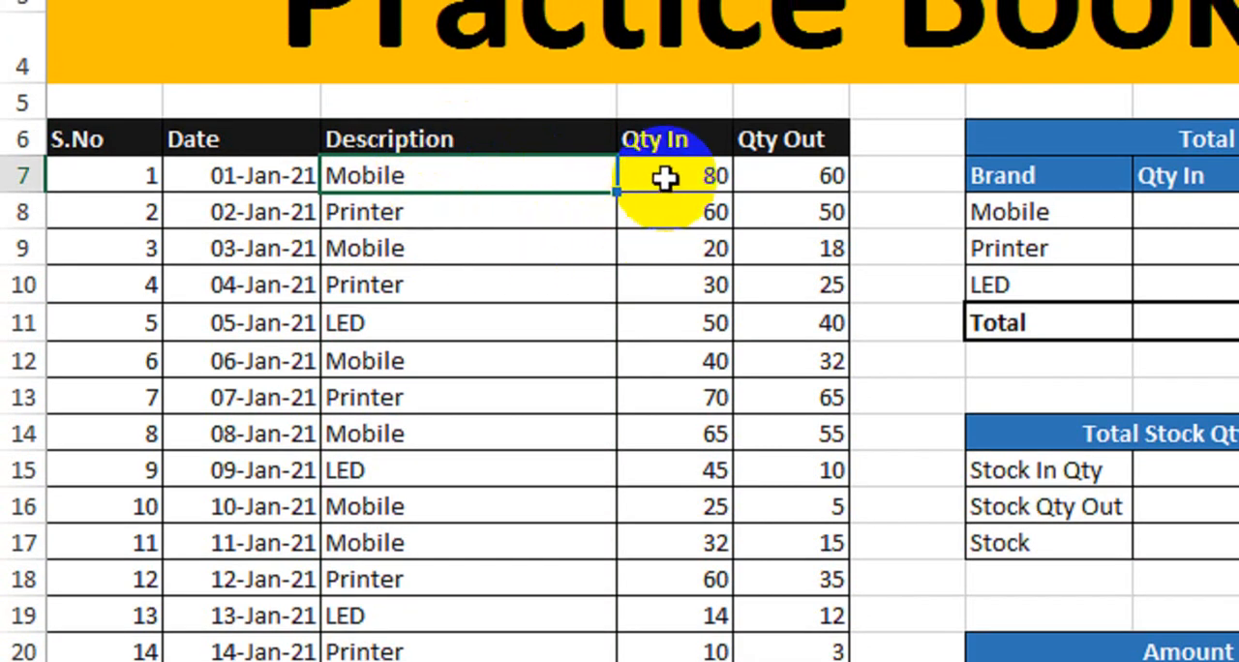
- Examine the Qty In and Qty Out columns of the stock table in relation to the item descriptions
click(665, 172)
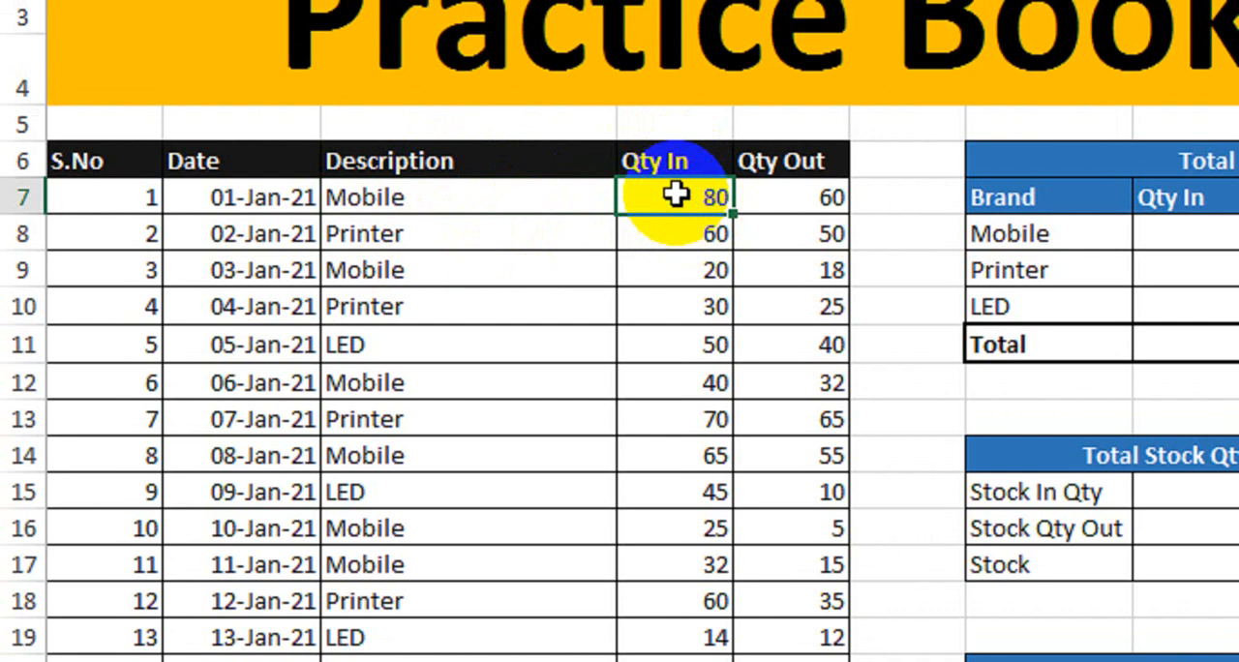
click(786, 199)
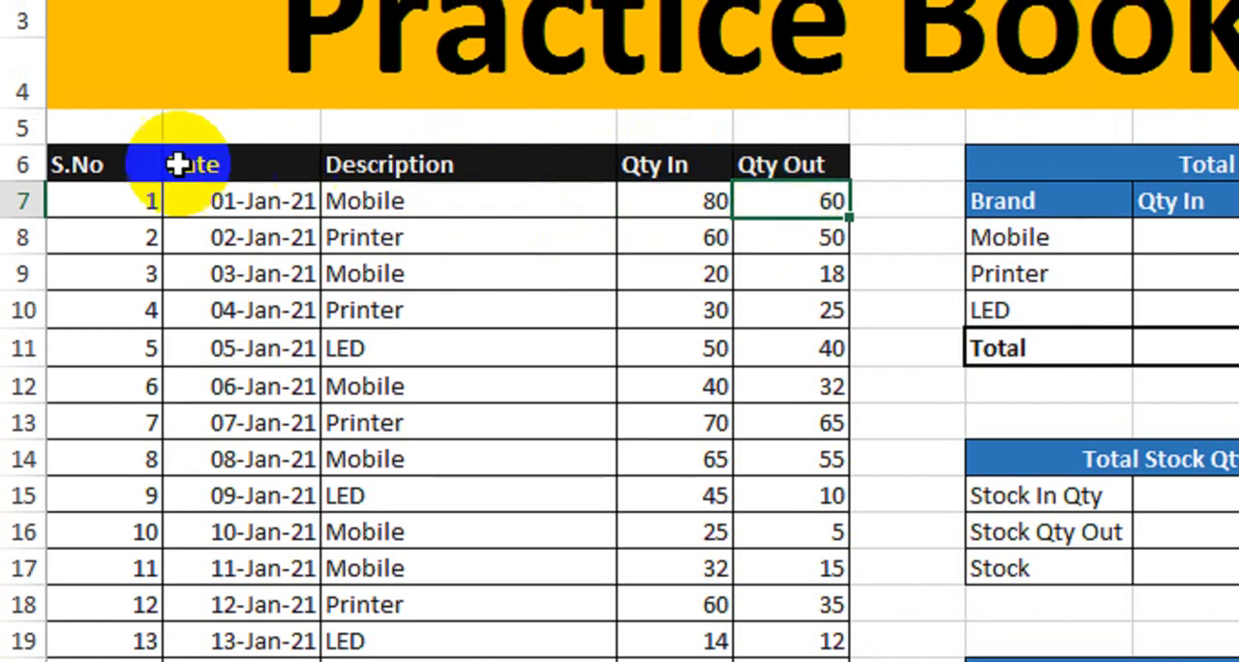
drag(155, 163, 766, 654)
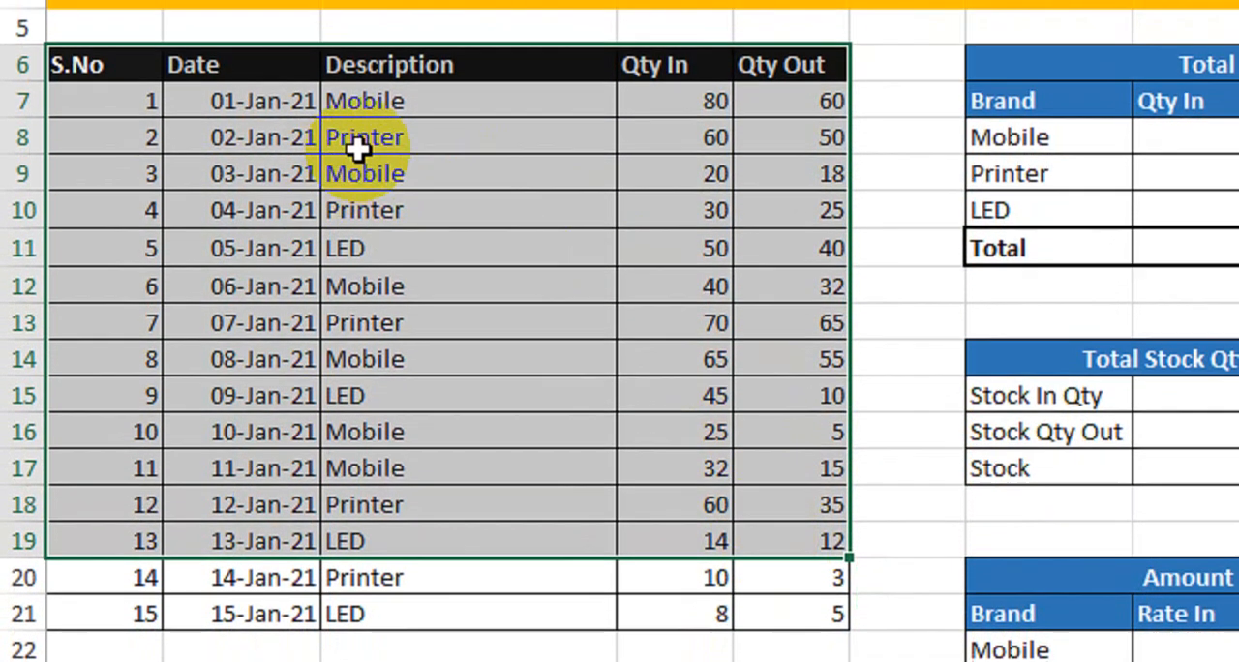
click(409, 112)
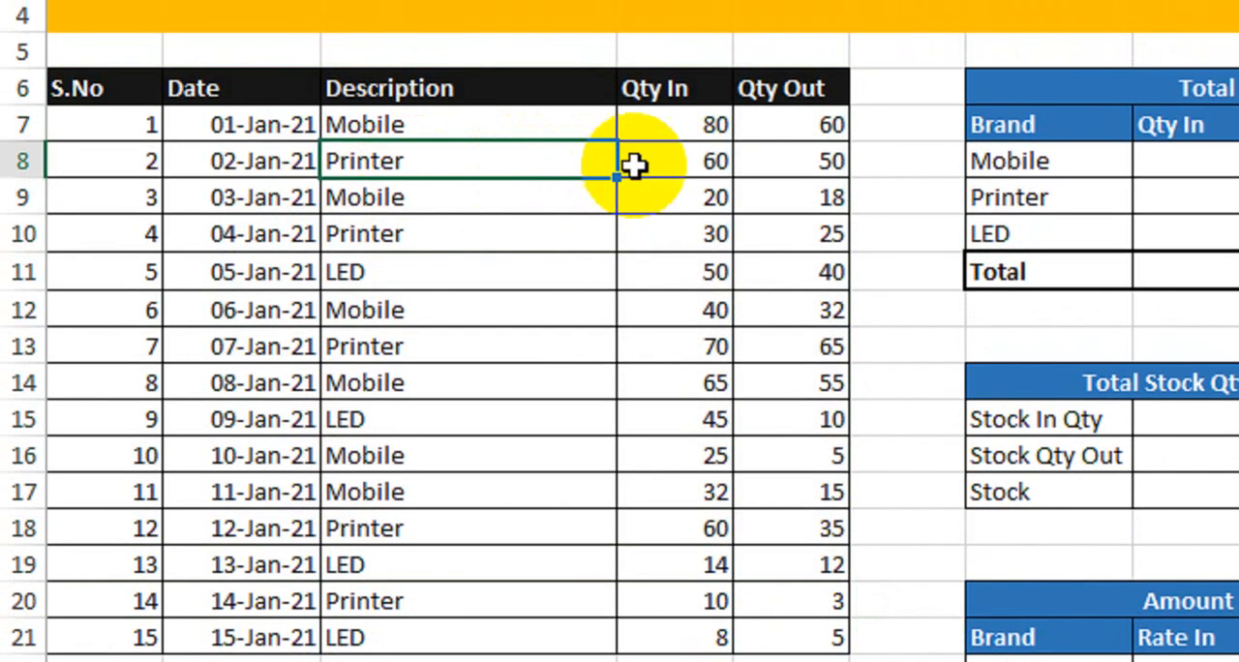
click(647, 120)
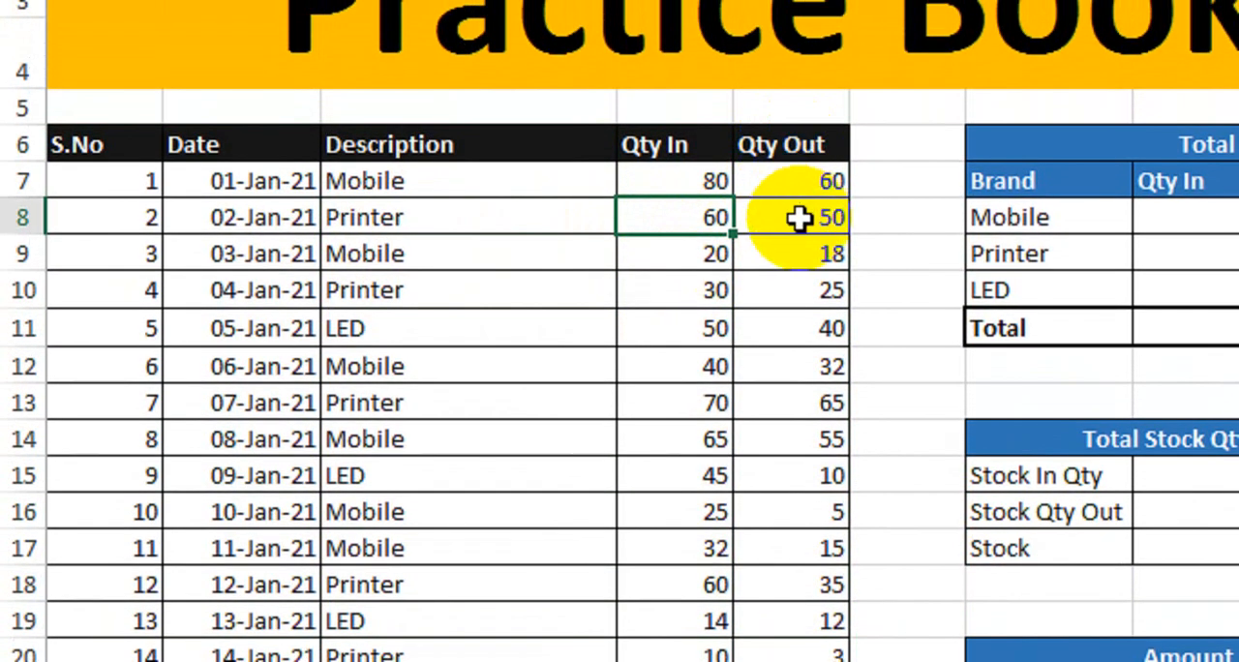
click(795, 176)
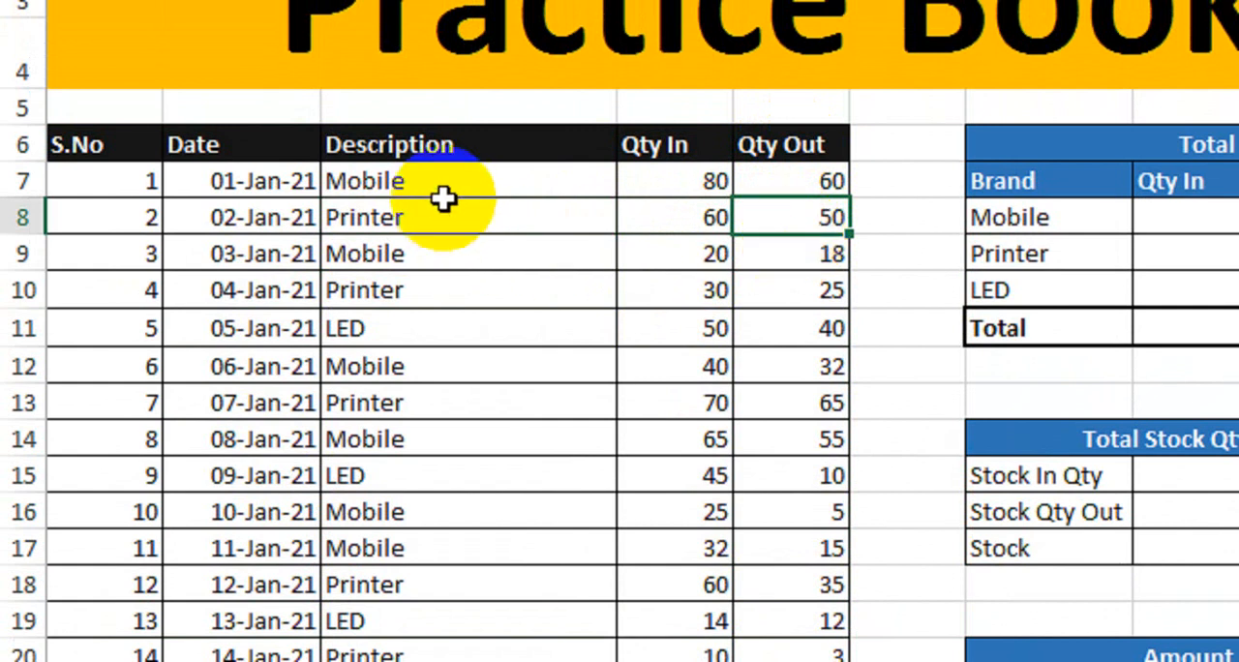
drag(442, 193, 462, 617)
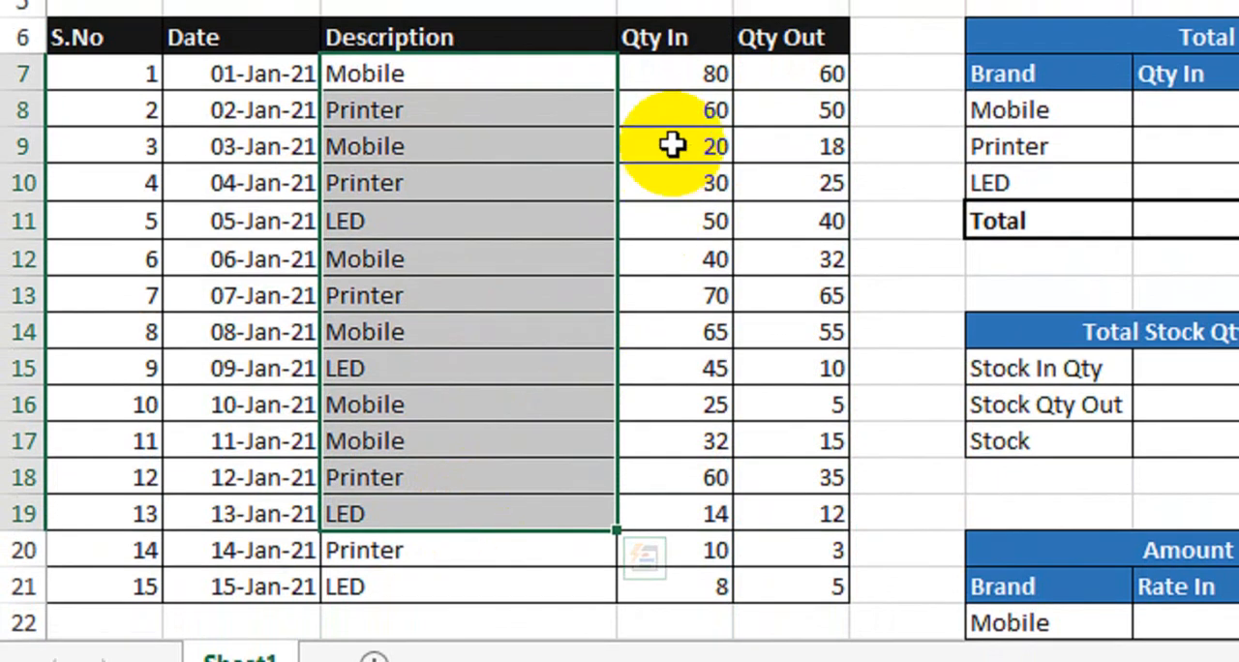
click(682, 75)
drag(682, 140, 798, 497)
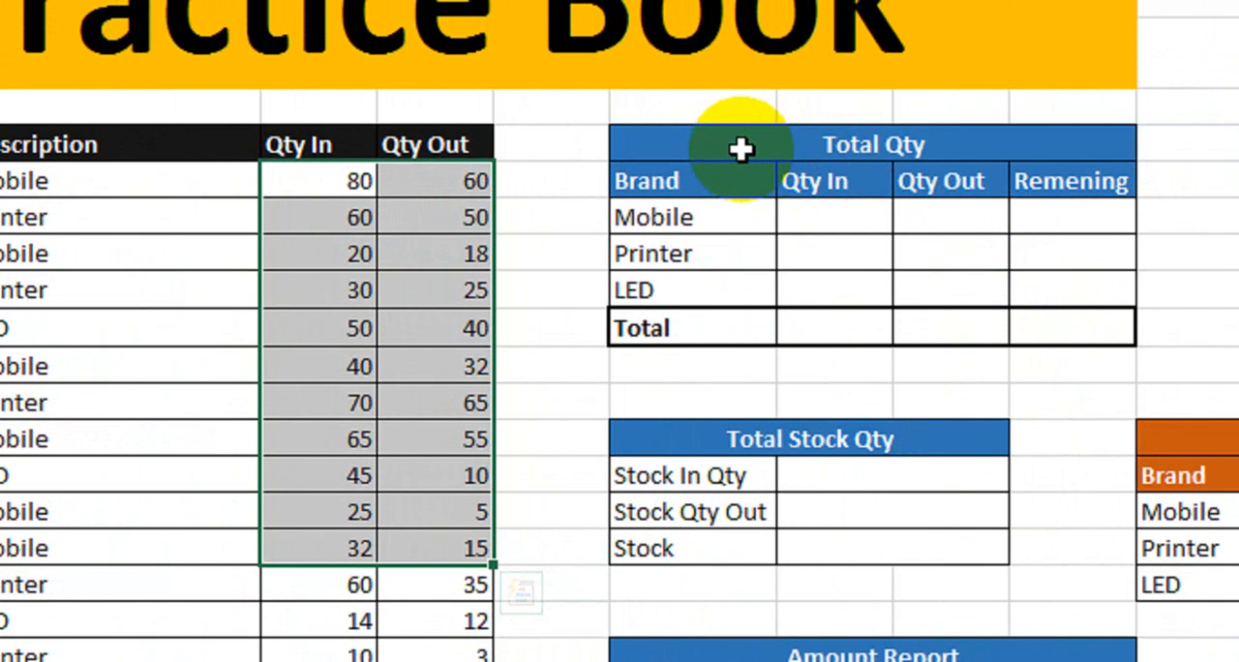
- Examine the Total Qty table's brand rows and its Qty In, Qty Out and Remening columns
drag(747, 106, 961, 209)
drag(939, 257, 937, 297)
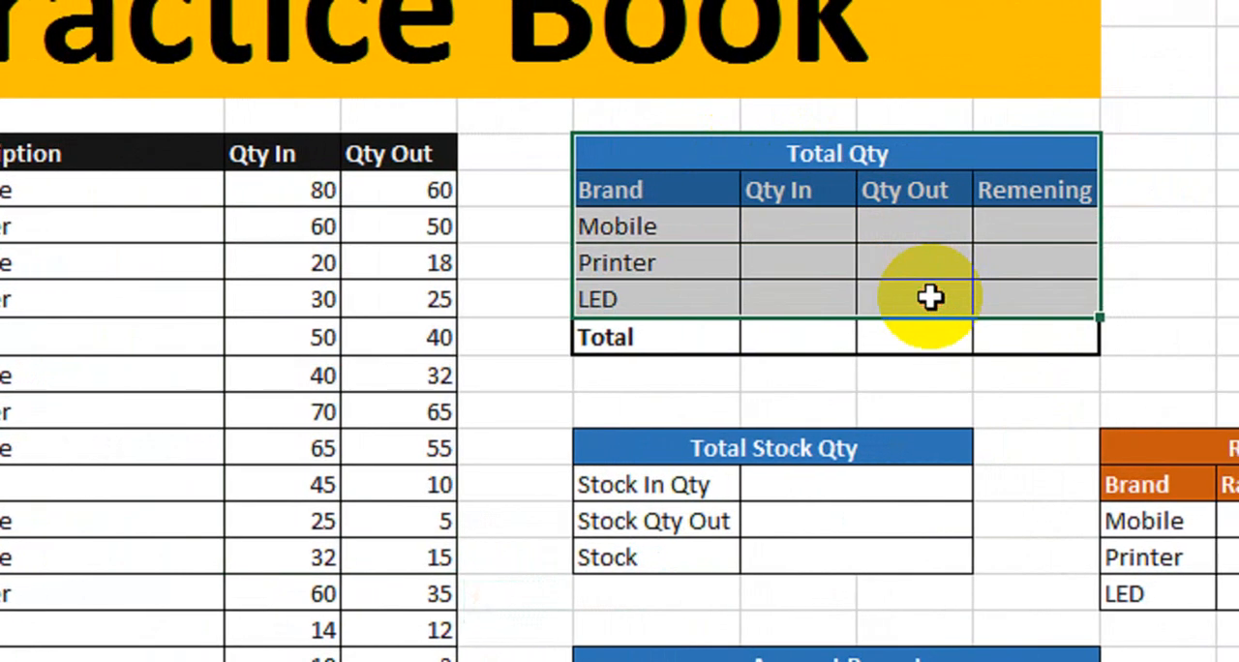
click(719, 203)
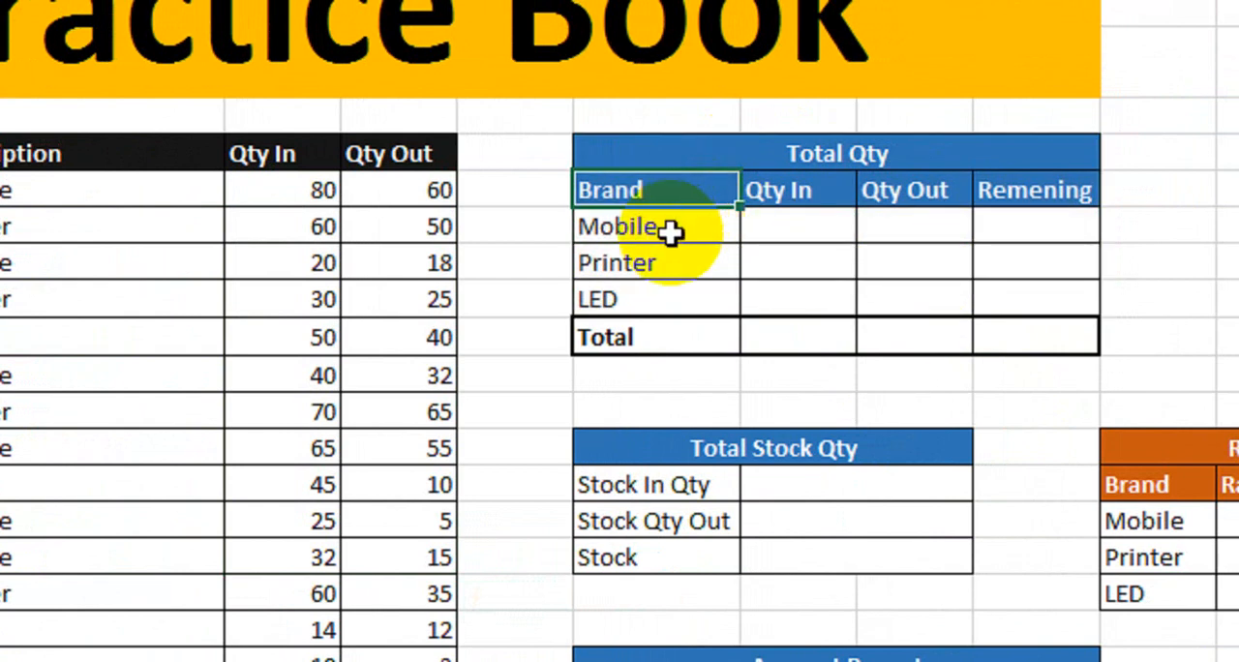
drag(669, 233, 661, 298)
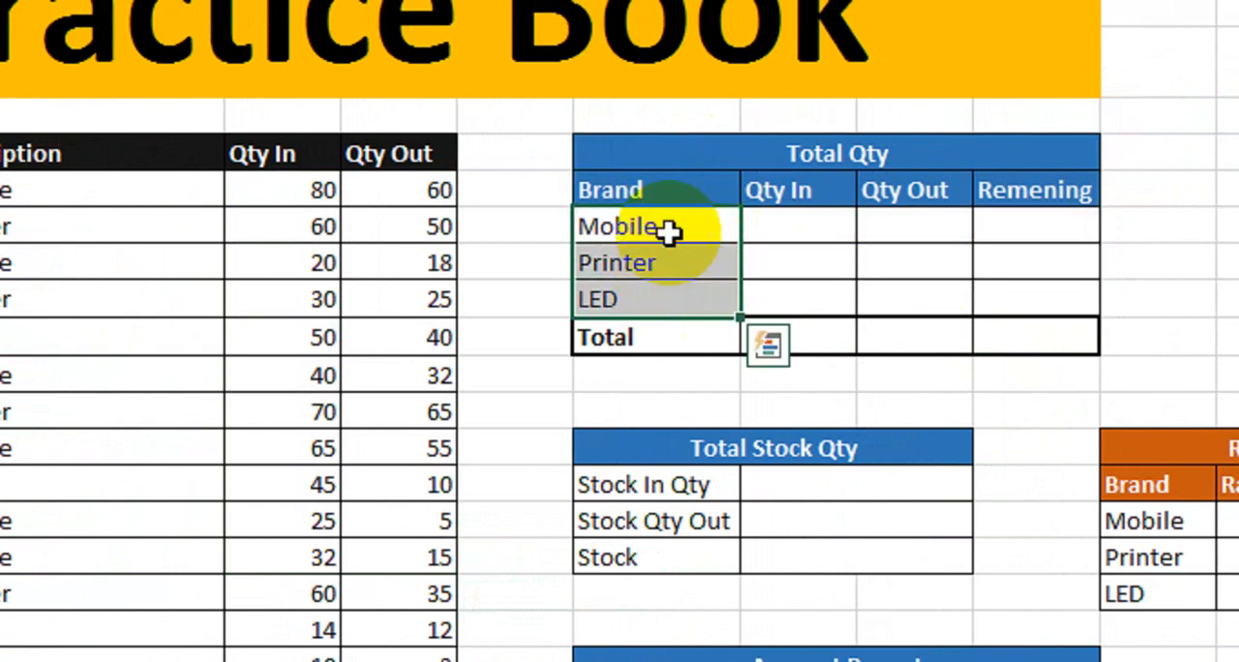
drag(797, 194, 802, 246)
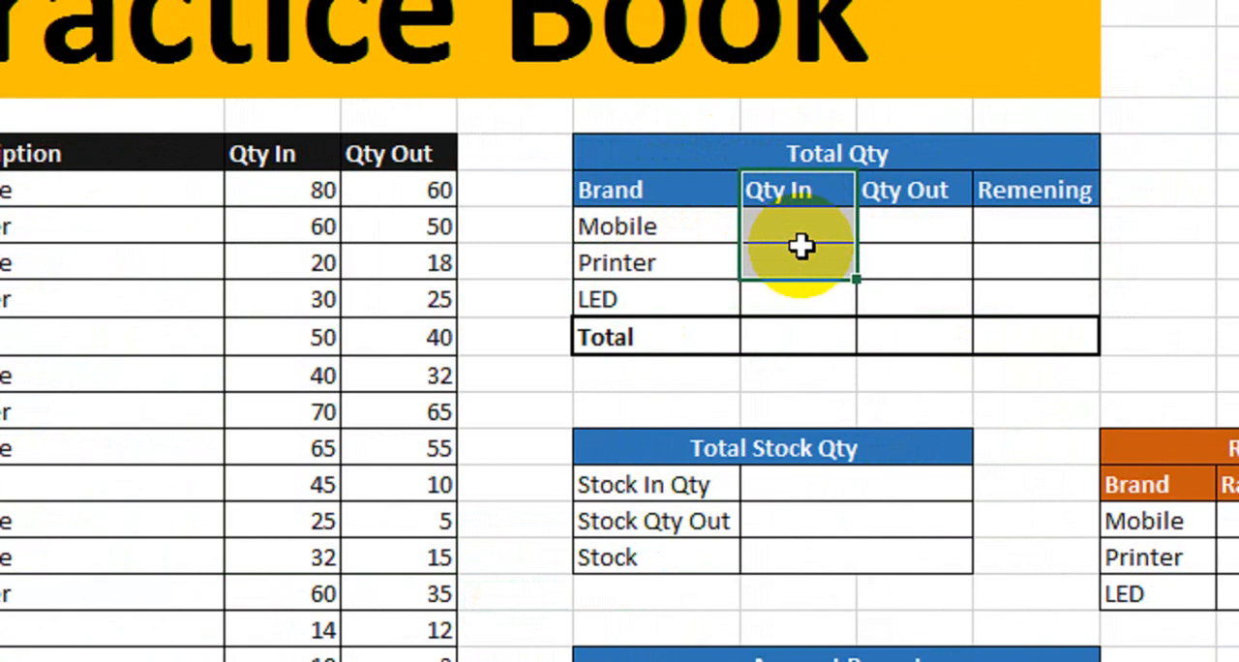
click(751, 227)
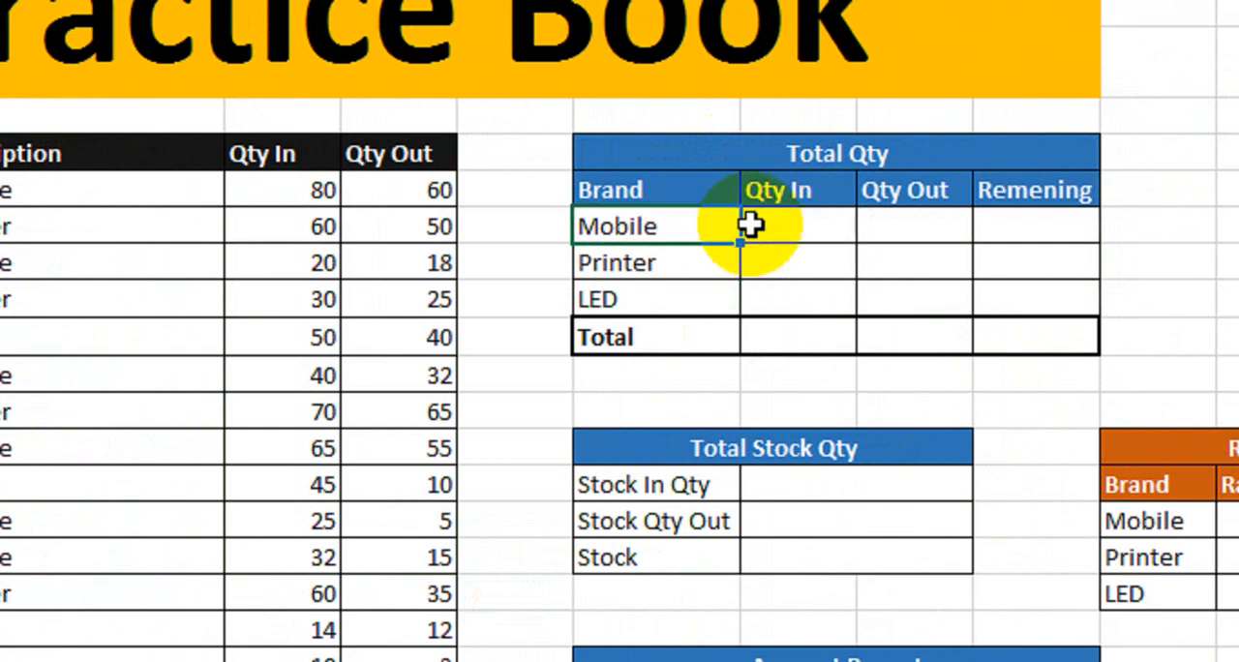
click(910, 228)
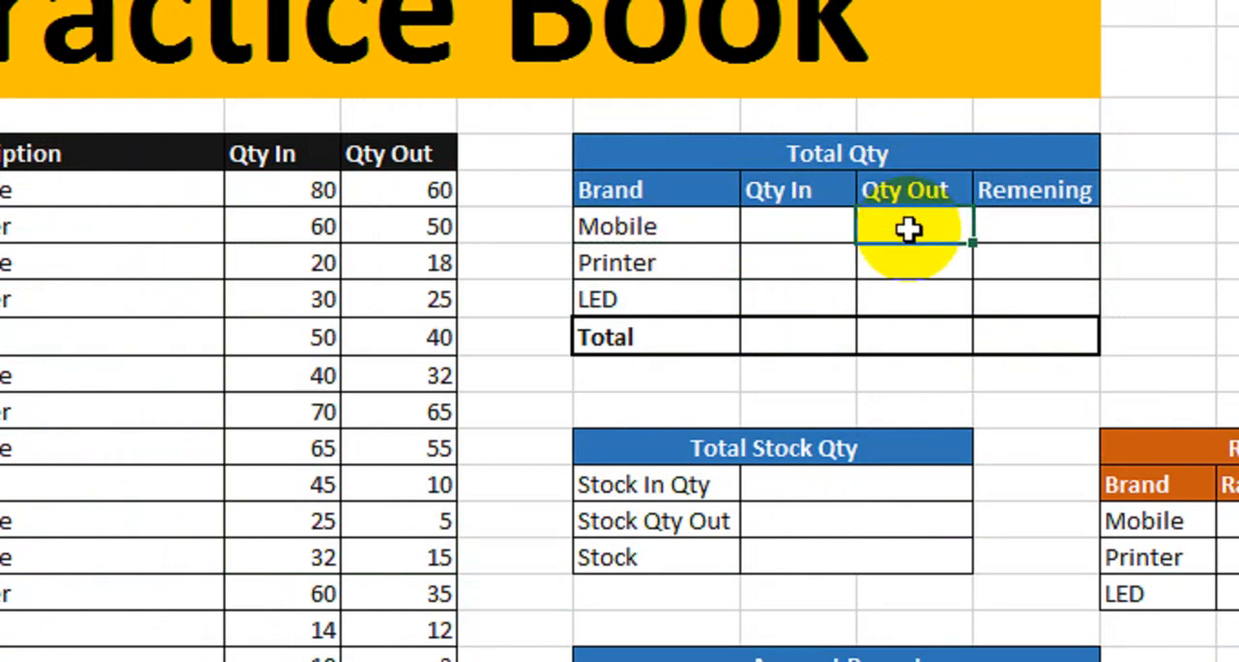
click(695, 240)
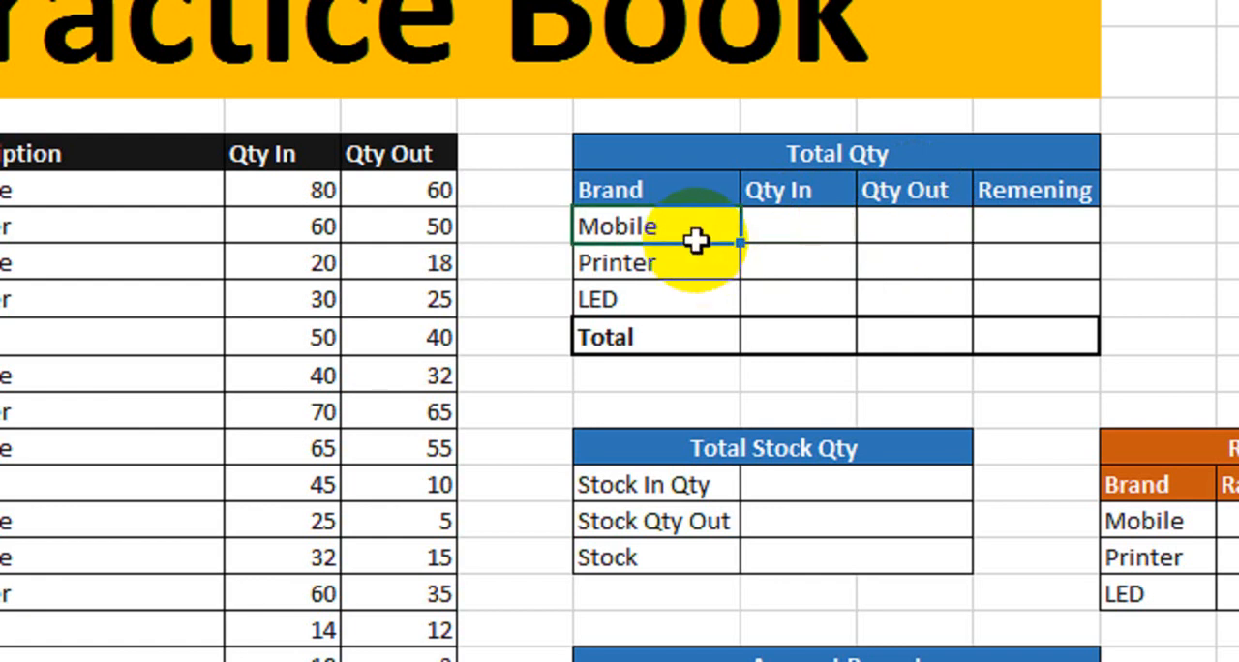
click(1007, 230)
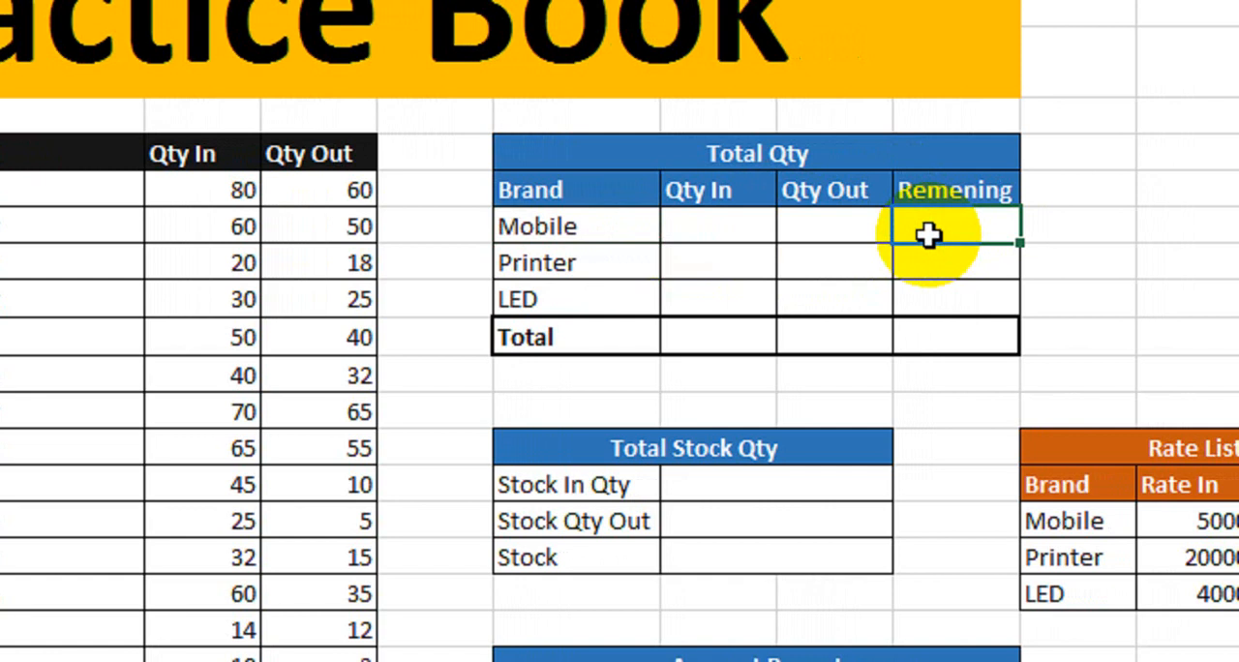
- Calculate the Mobile Qty In in the Total Qty table with =SUMIF($C$7:$C$21,G8,$D$7:$D$21), using absolute Description and Qty In ranges
click(718, 226)
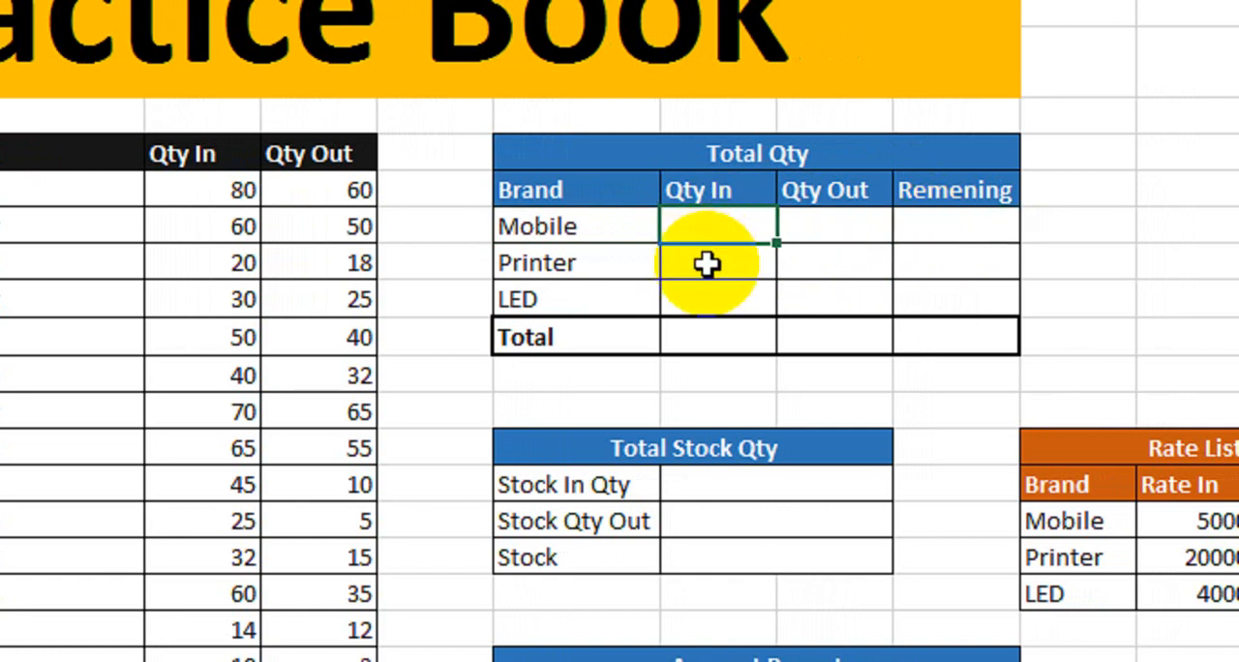
text(=sumif)
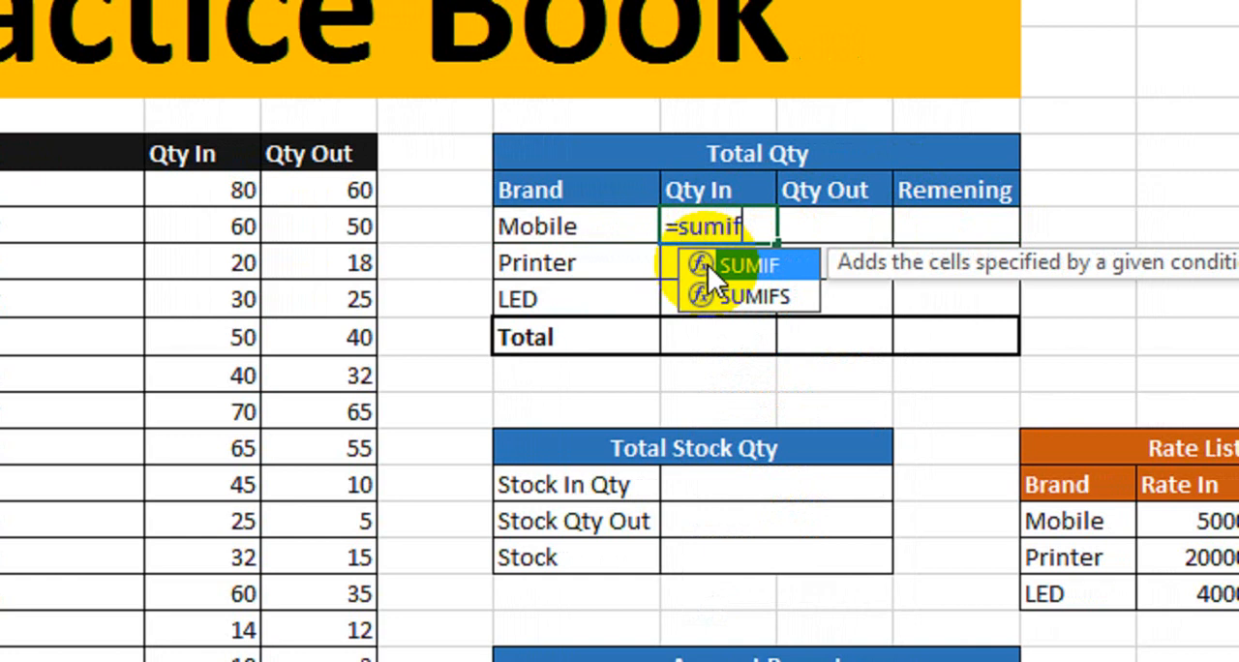
key(Tab)
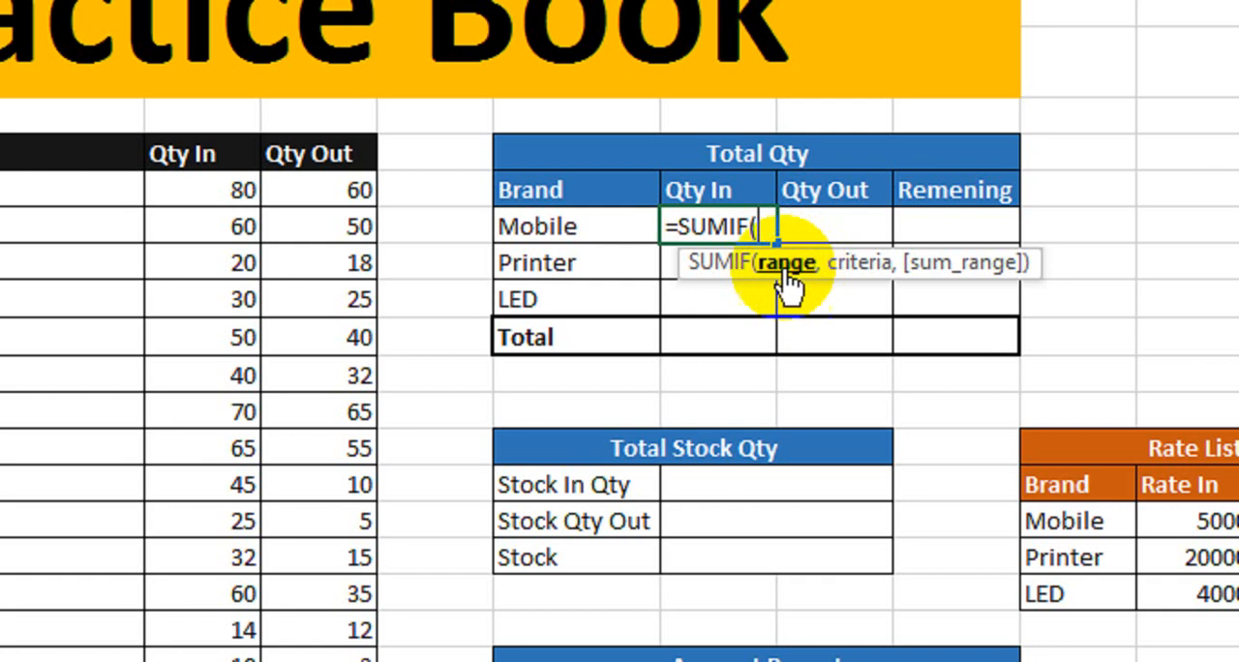
drag(257, 199, 320, 533)
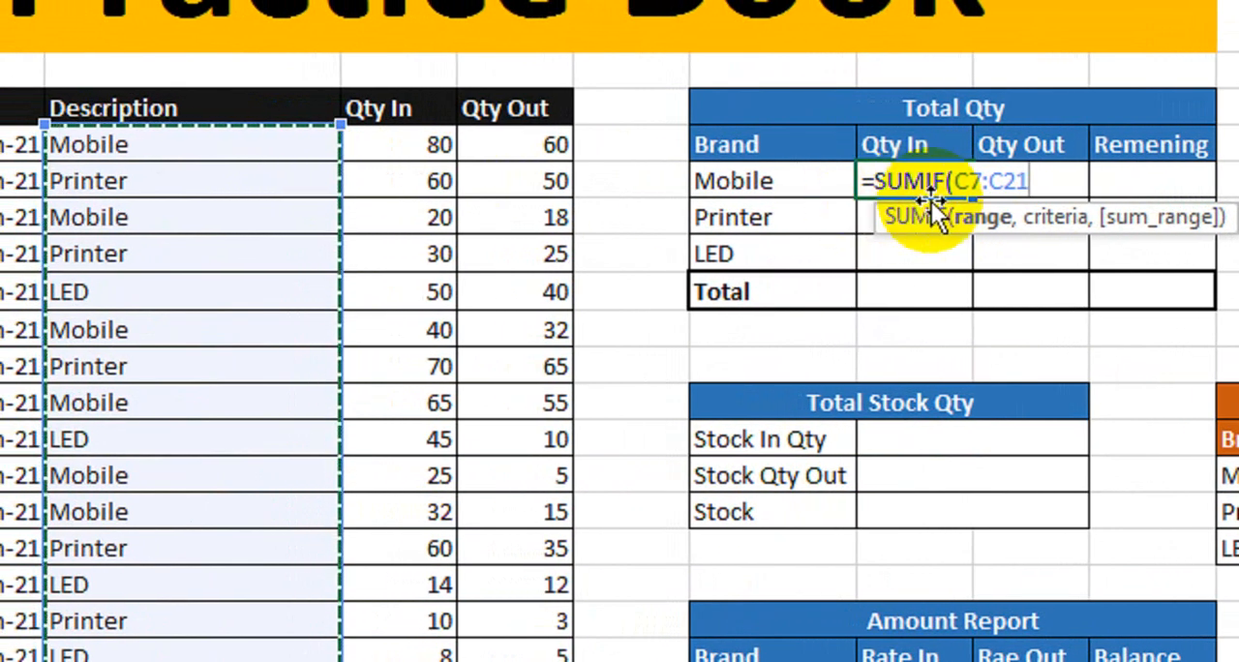
key(F4)
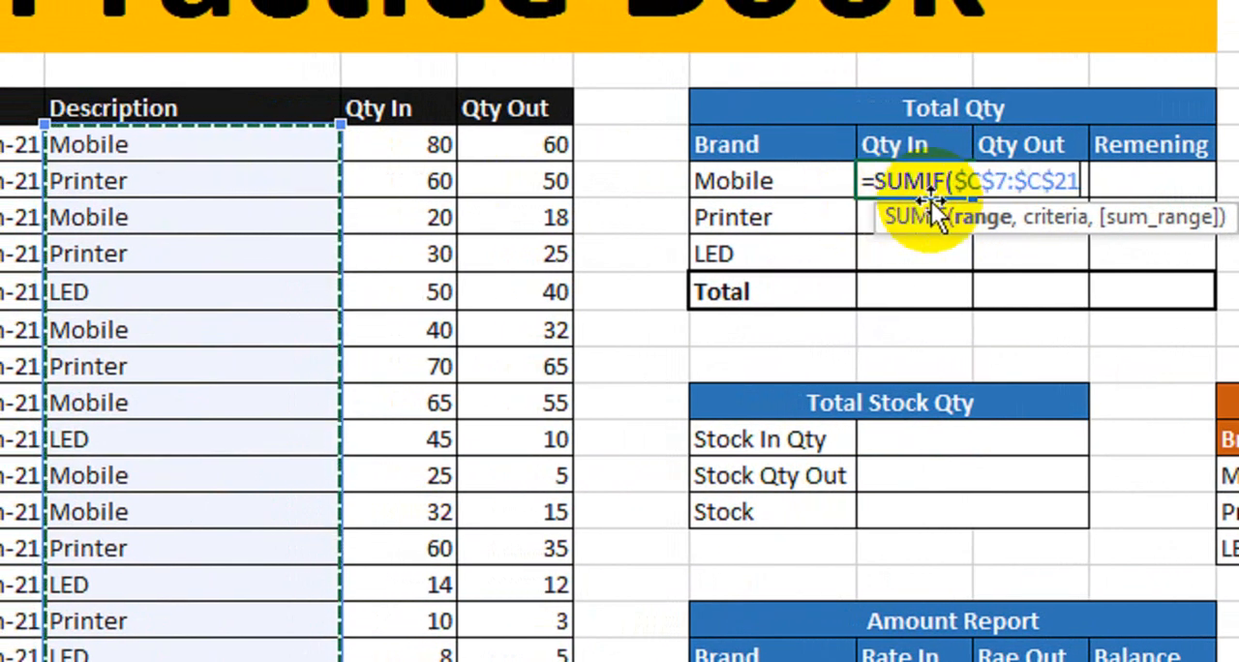
text(,)
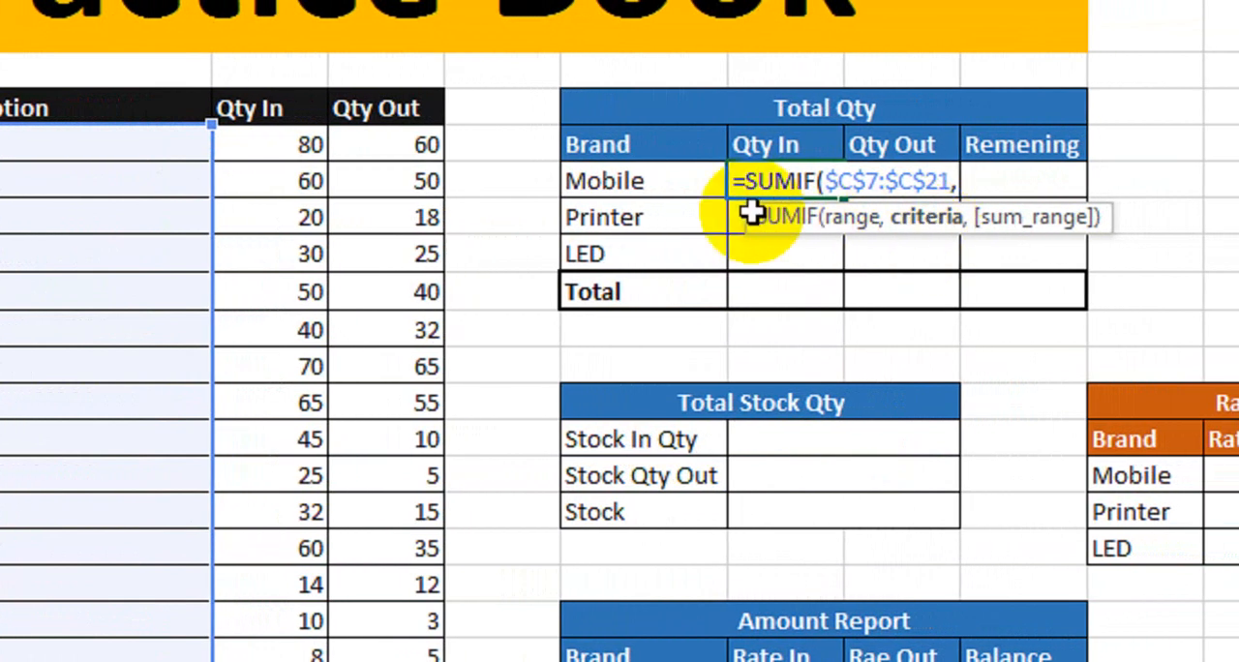
click(689, 189)
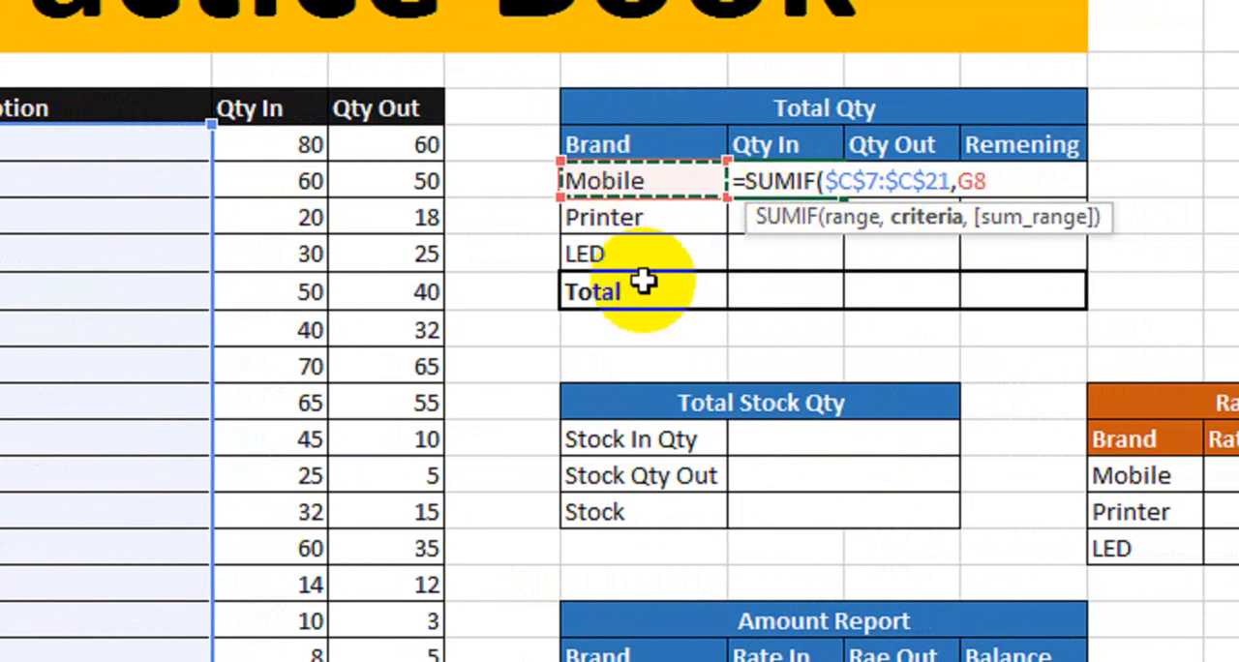
text(,)
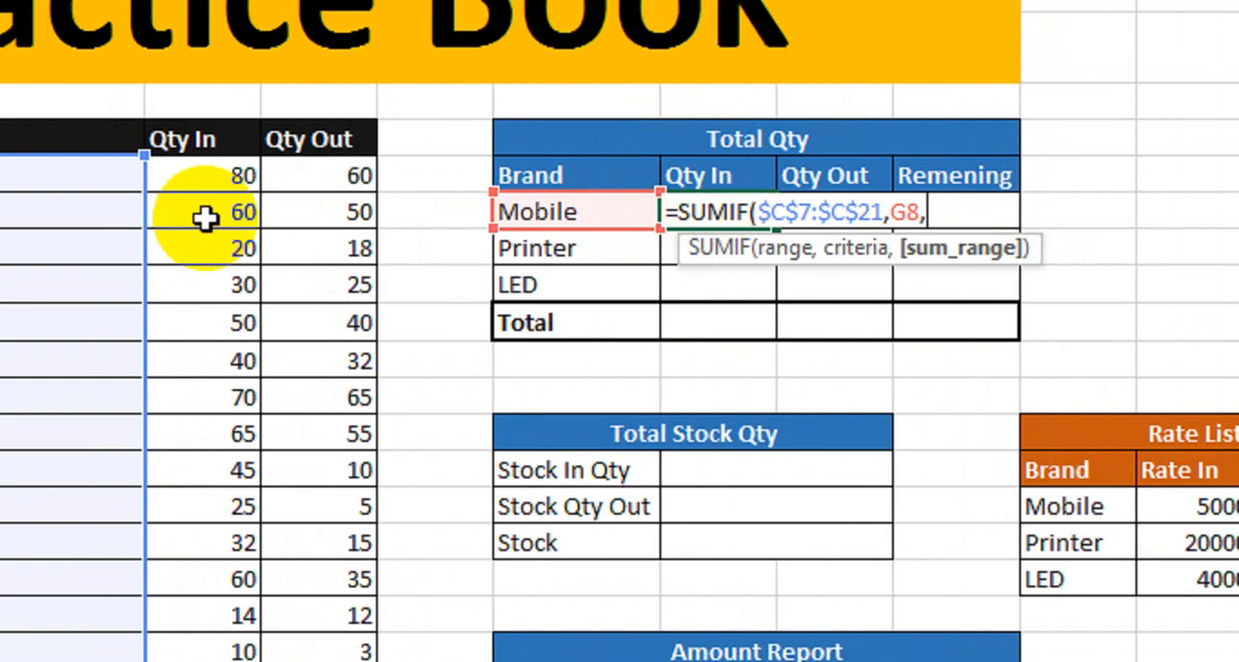
drag(183, 175, 202, 576)
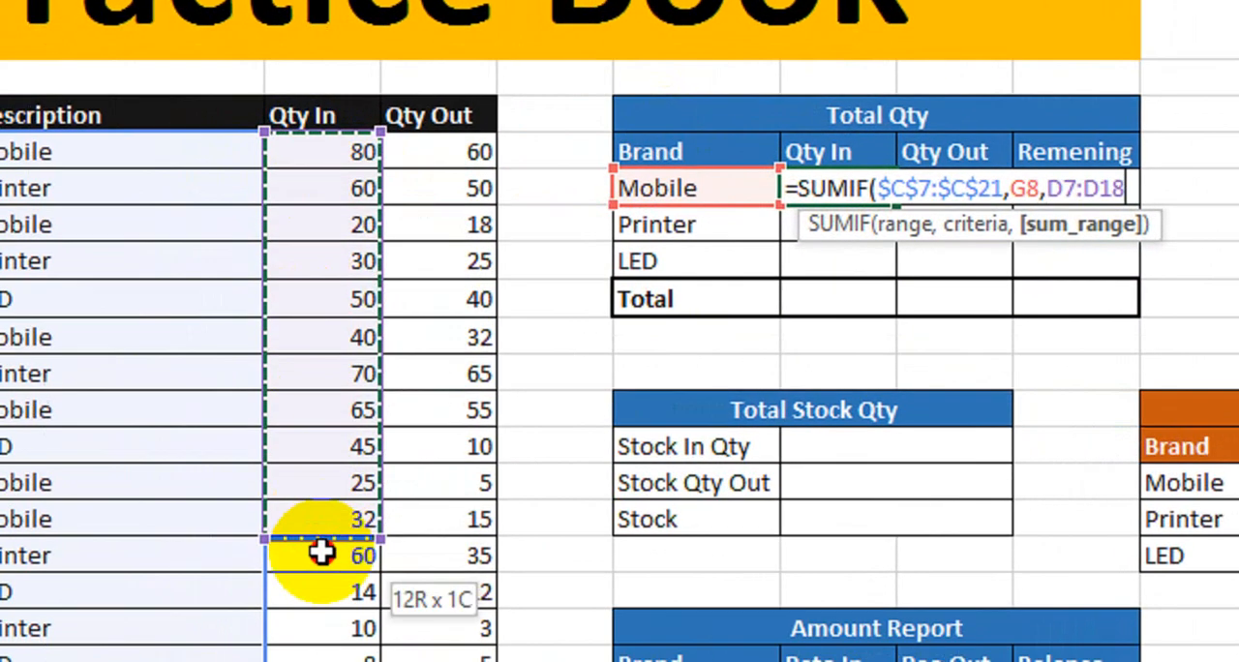
drag(322, 552, 330, 661)
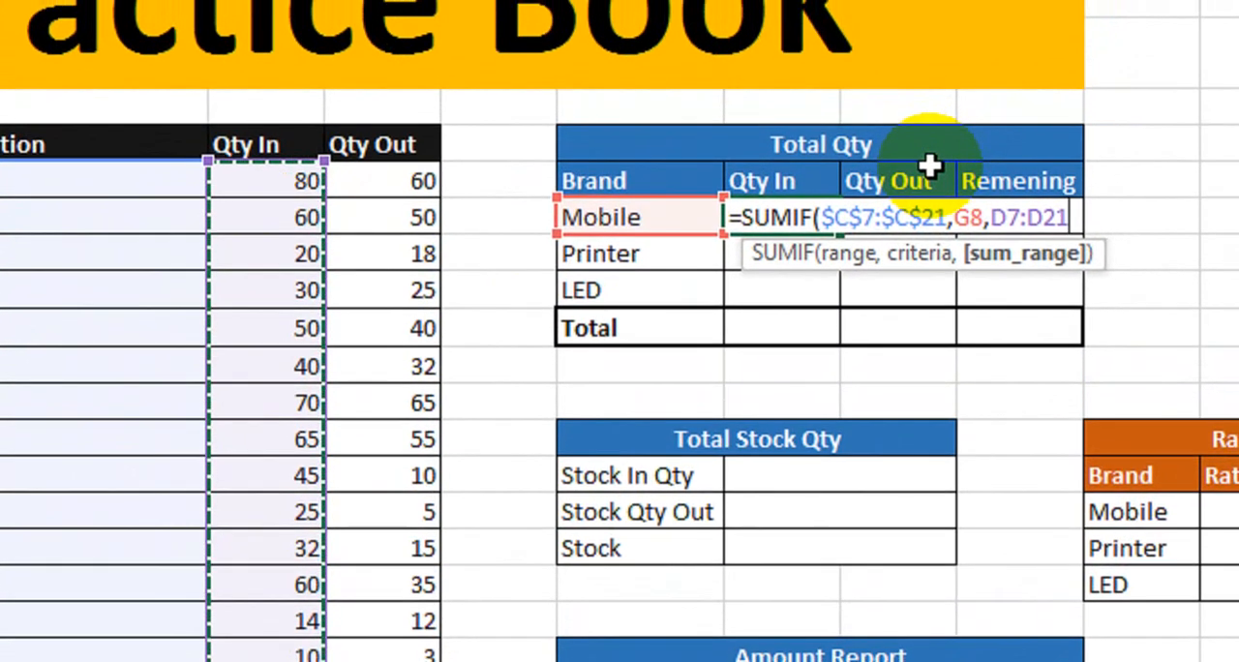
key(F4)
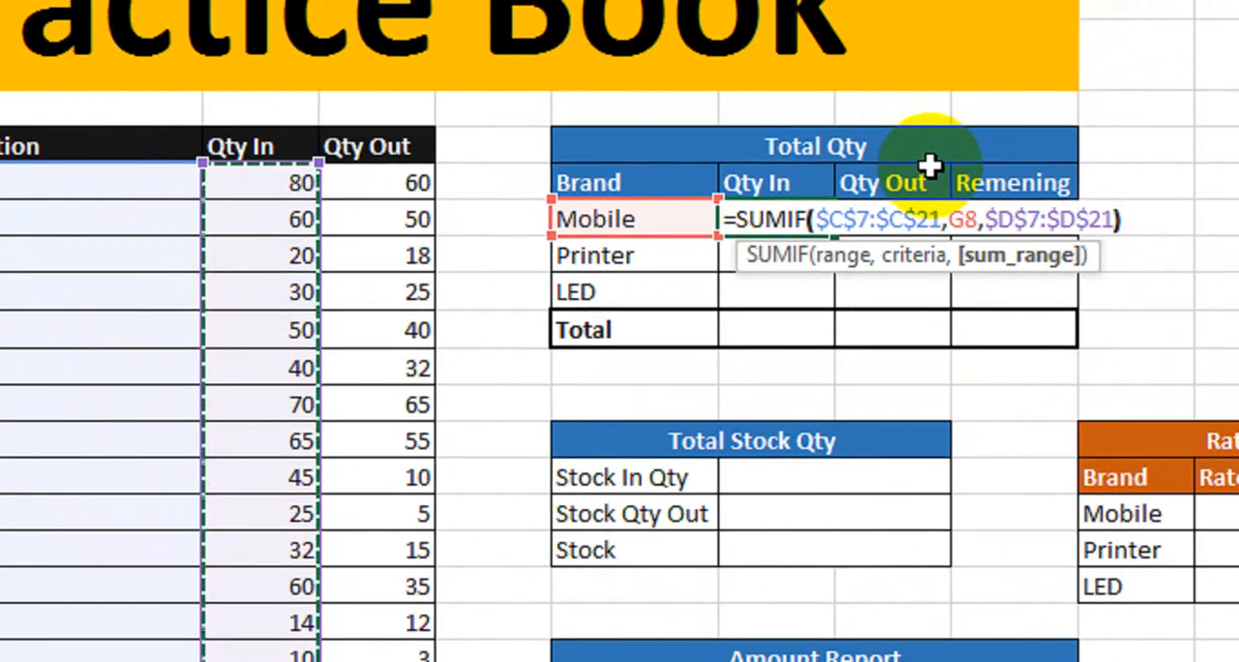
key(Return)
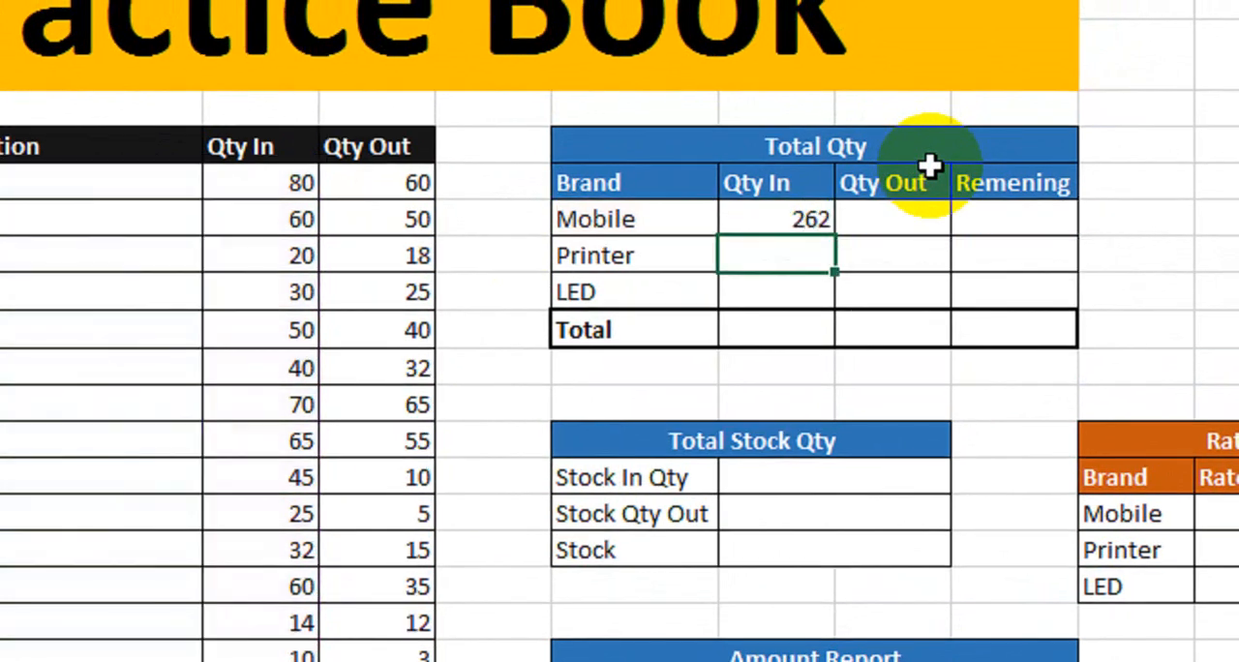
- Copy the Mobile Qty In formula down to the Printer and LED rows of the Total Qty table
click(594, 222)
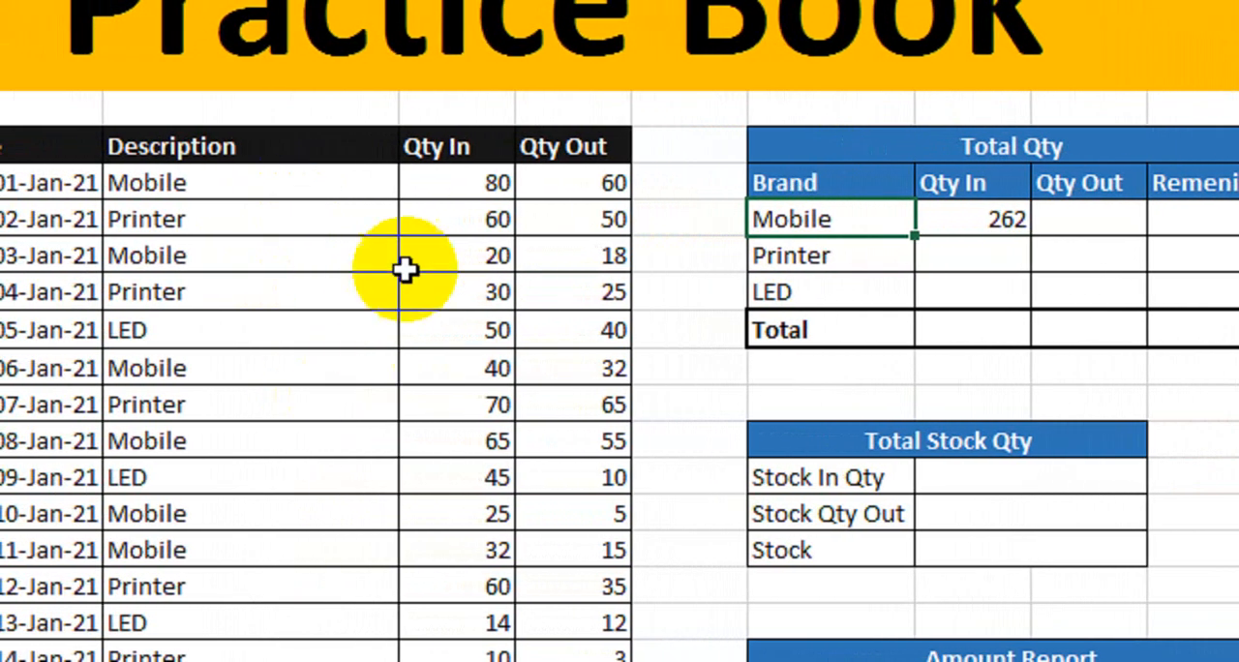
click(929, 222)
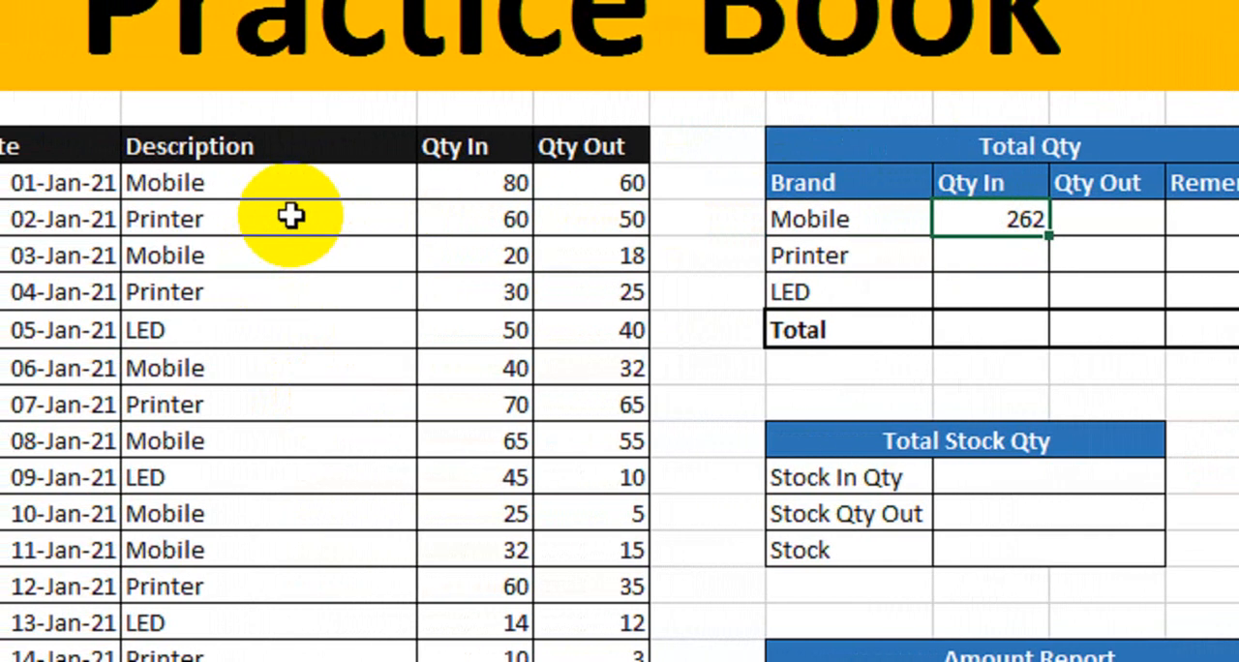
click(455, 183)
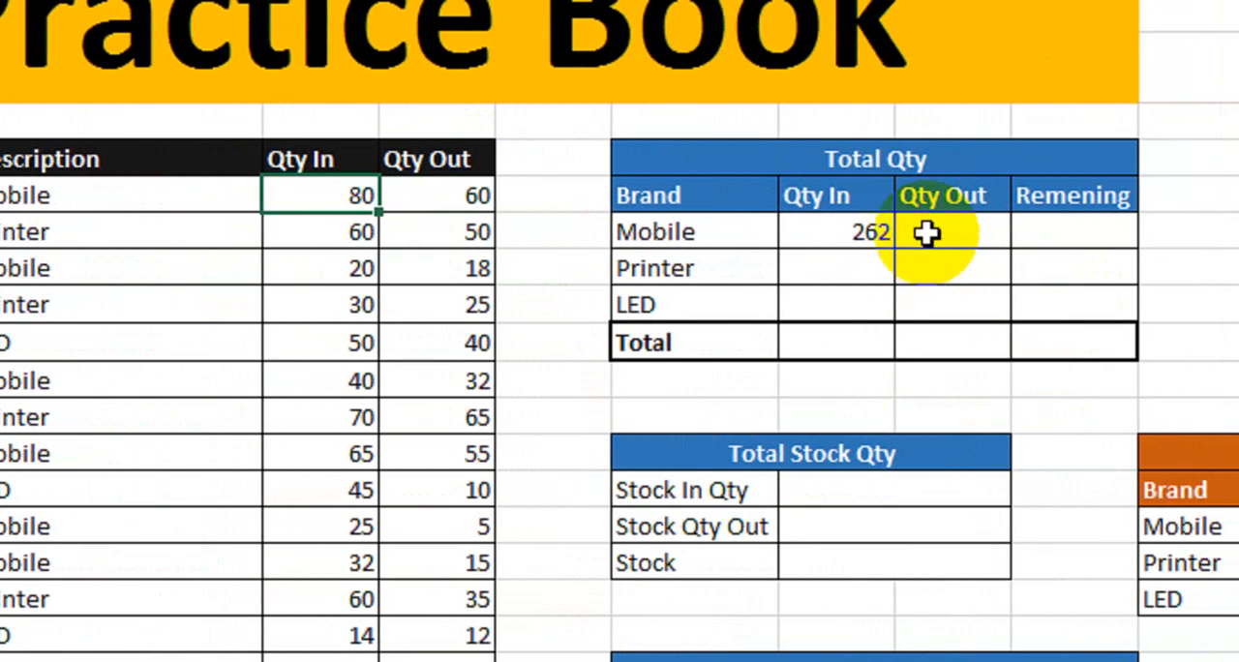
click(835, 238)
drag(893, 250, 877, 312)
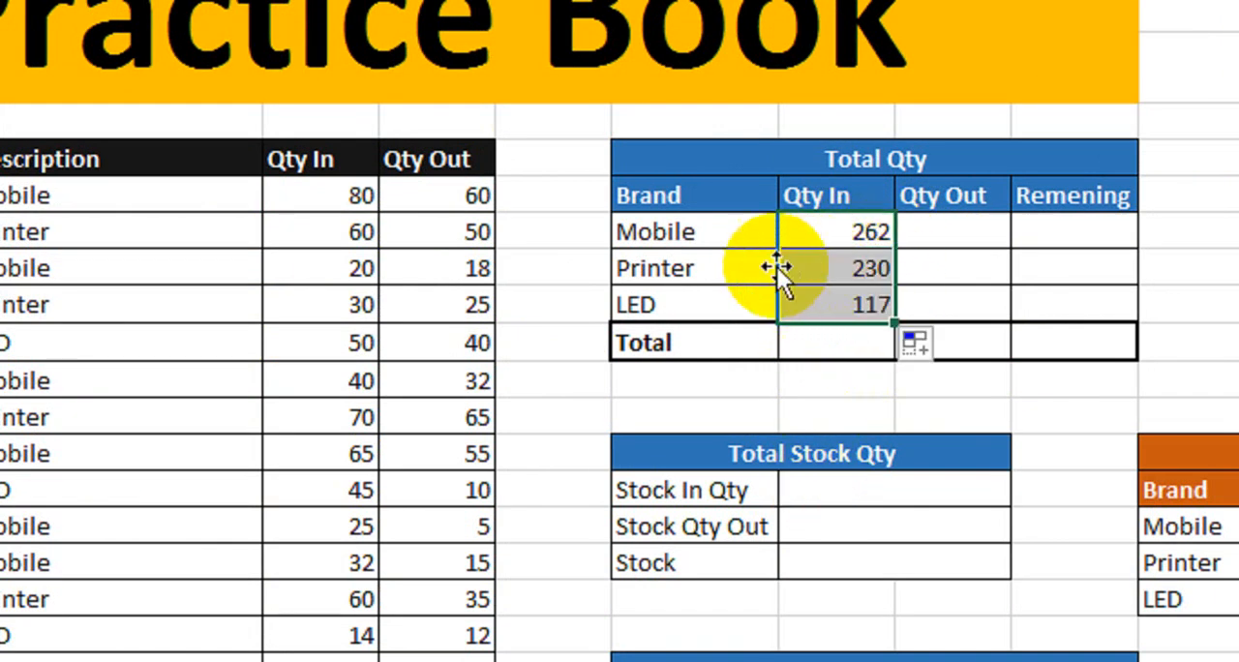
- Inspect the Printer Qty In formula and the stock table ranges it references
click(837, 270)
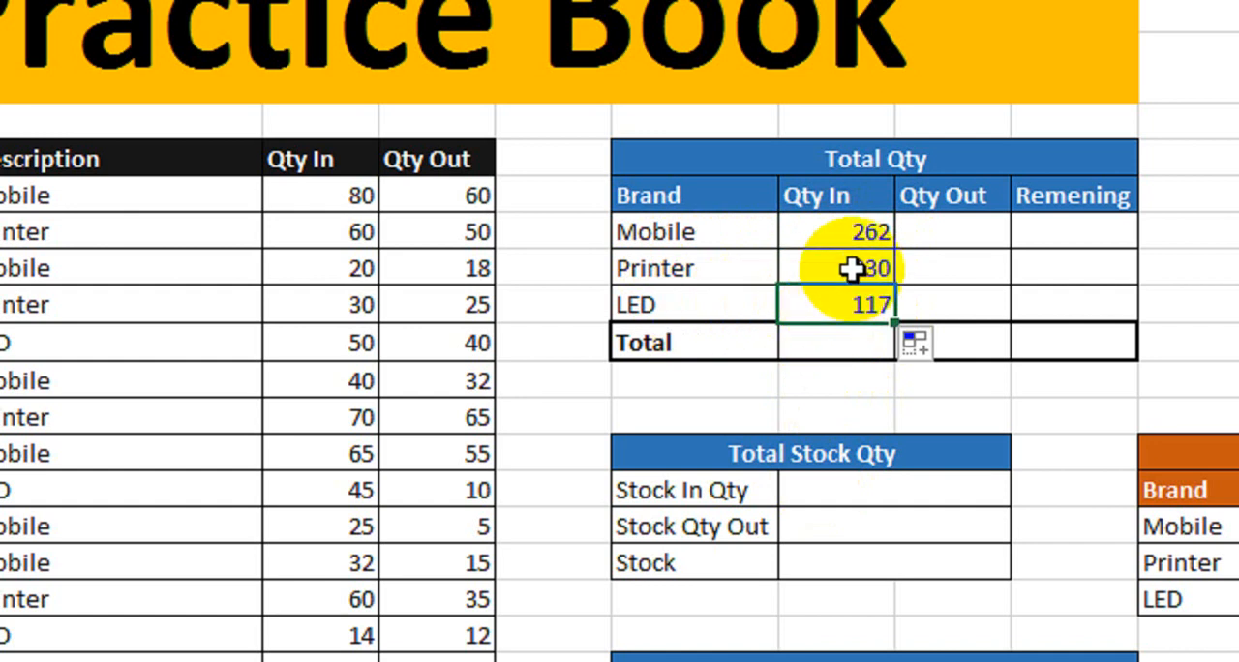
double_click(852, 268)
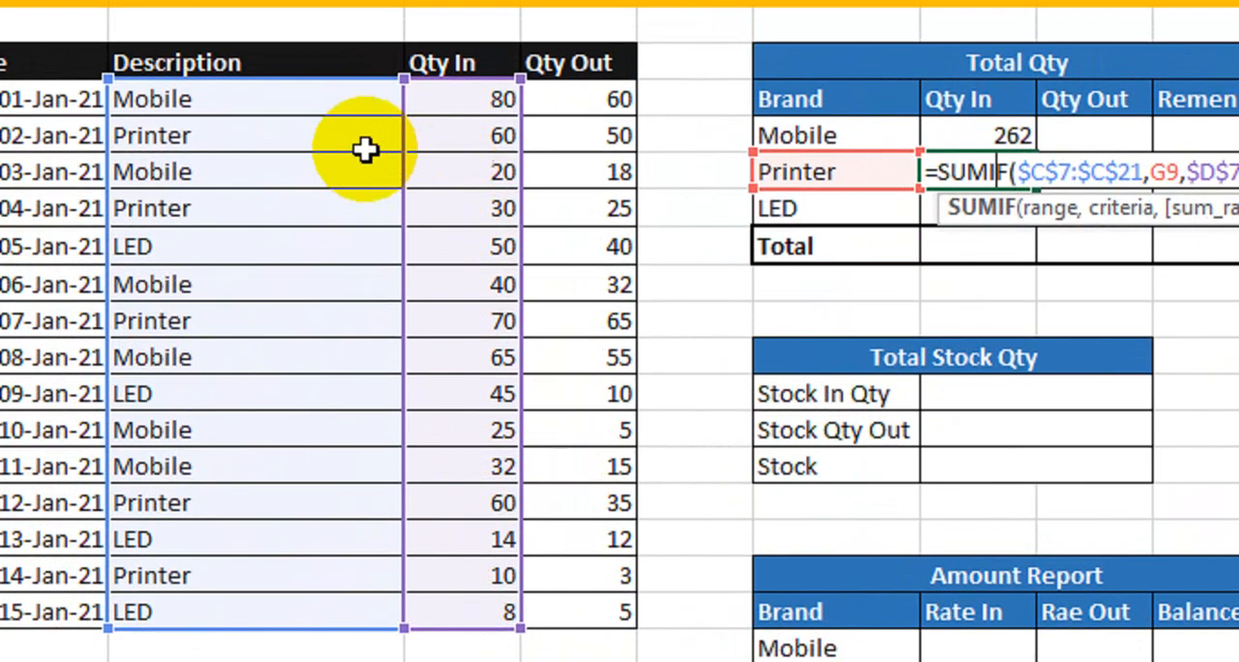
key(Return)
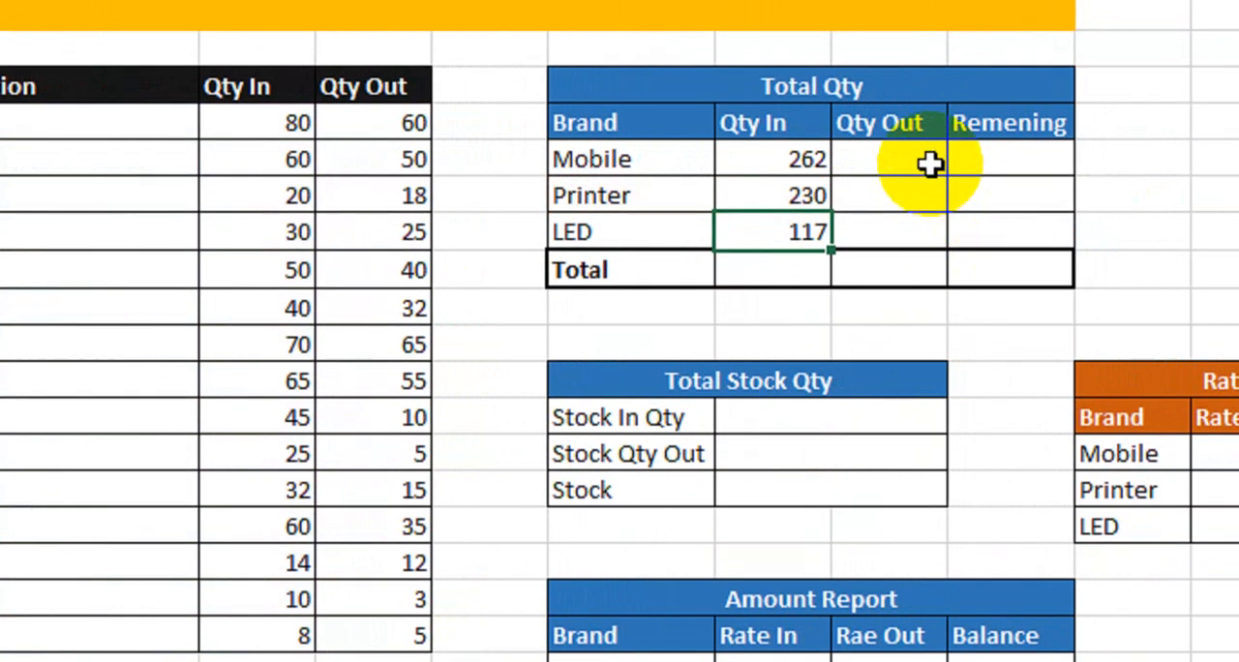
- Calculate the Mobile Qty Out in the Total Qty table with =SUMIF($C$7:$C$21,G8,$E$7:$E$21), using absolute Description and Qty Out ranges
click(958, 154)
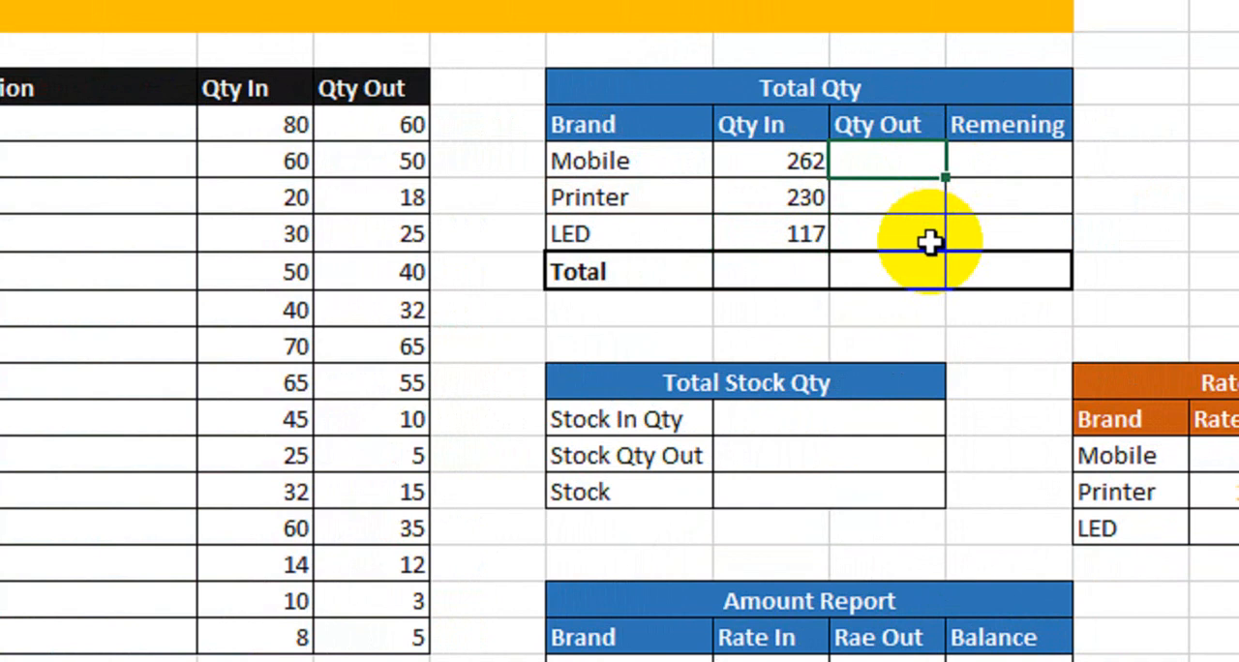
text(=sumi)
key(Tab)
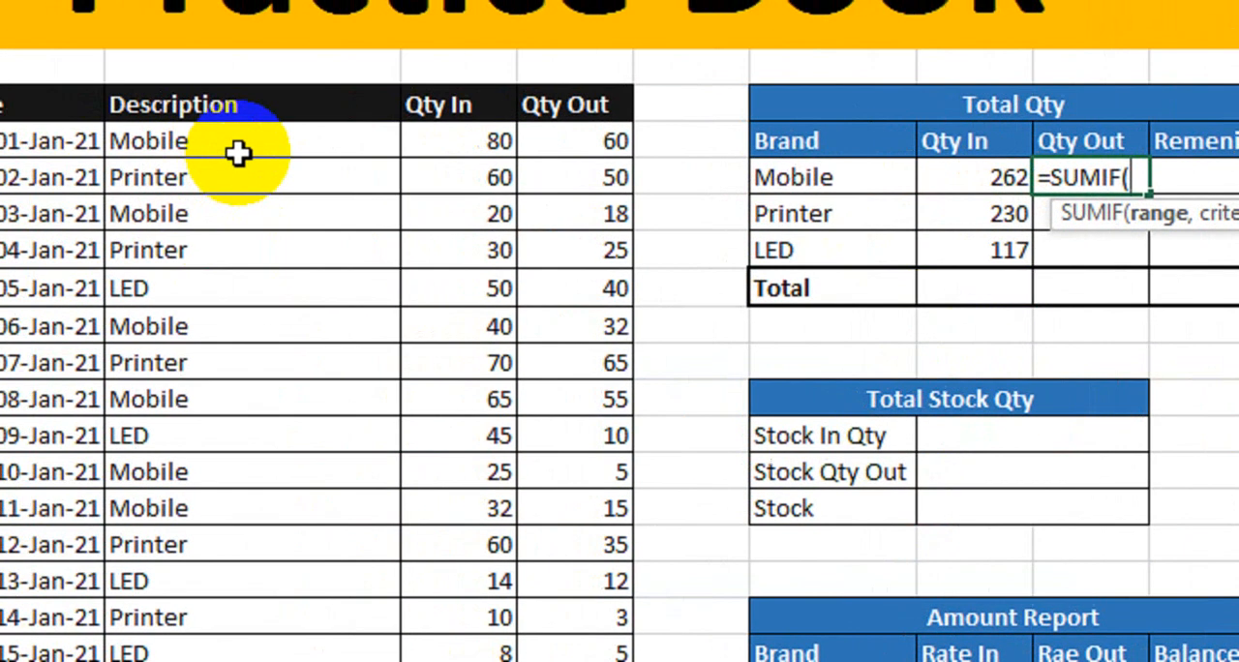
drag(241, 155, 312, 616)
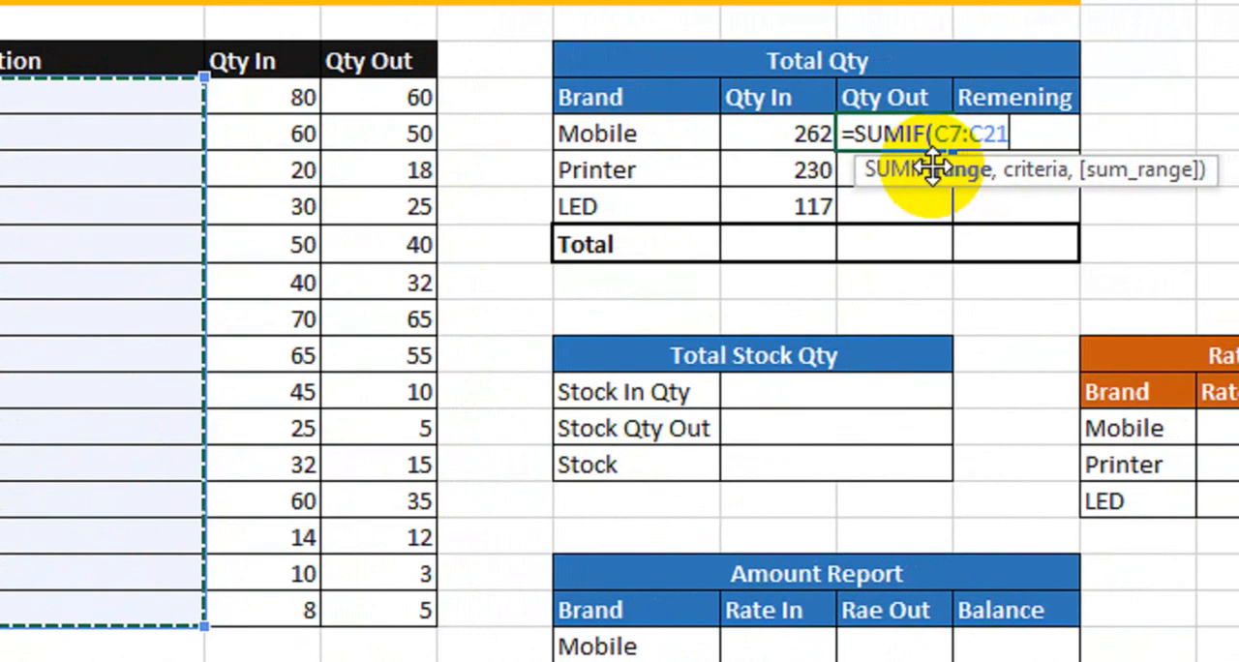
key(F4)
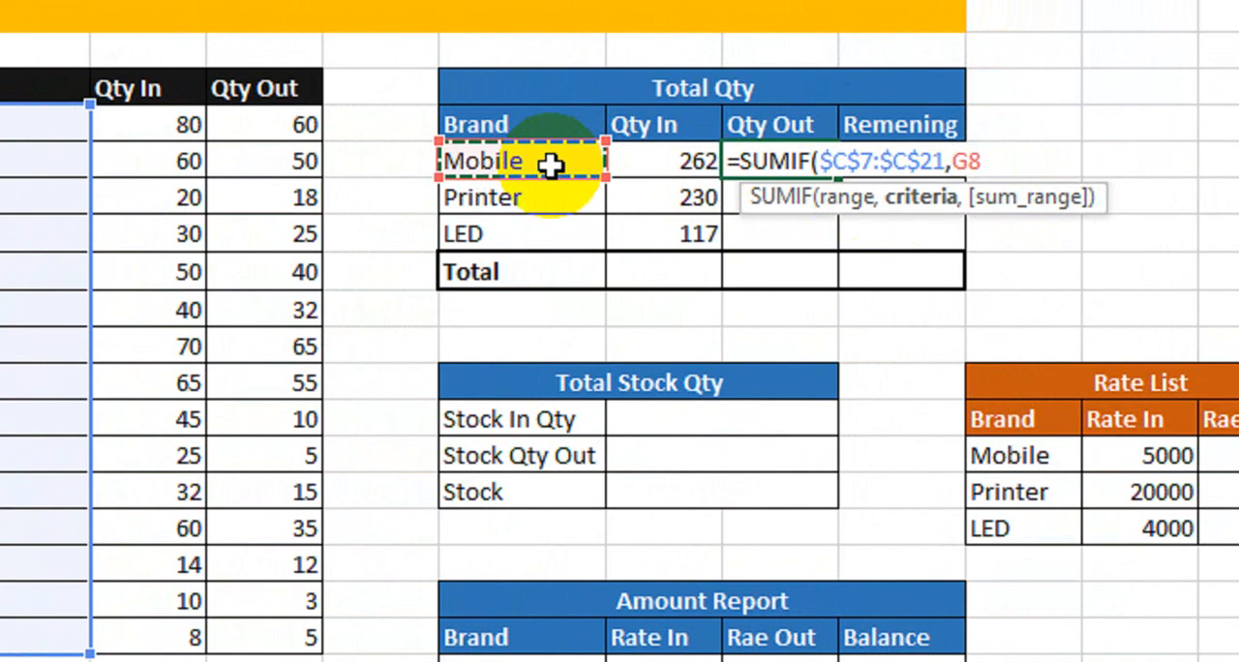
text(,)
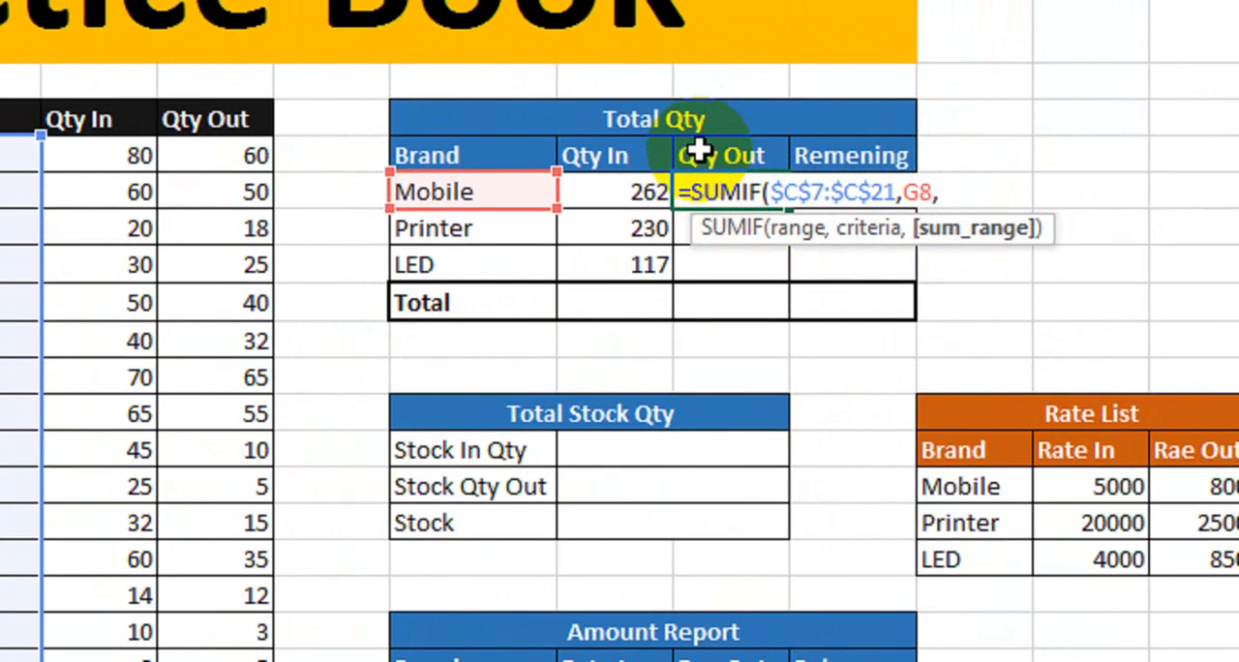
drag(232, 161, 230, 381)
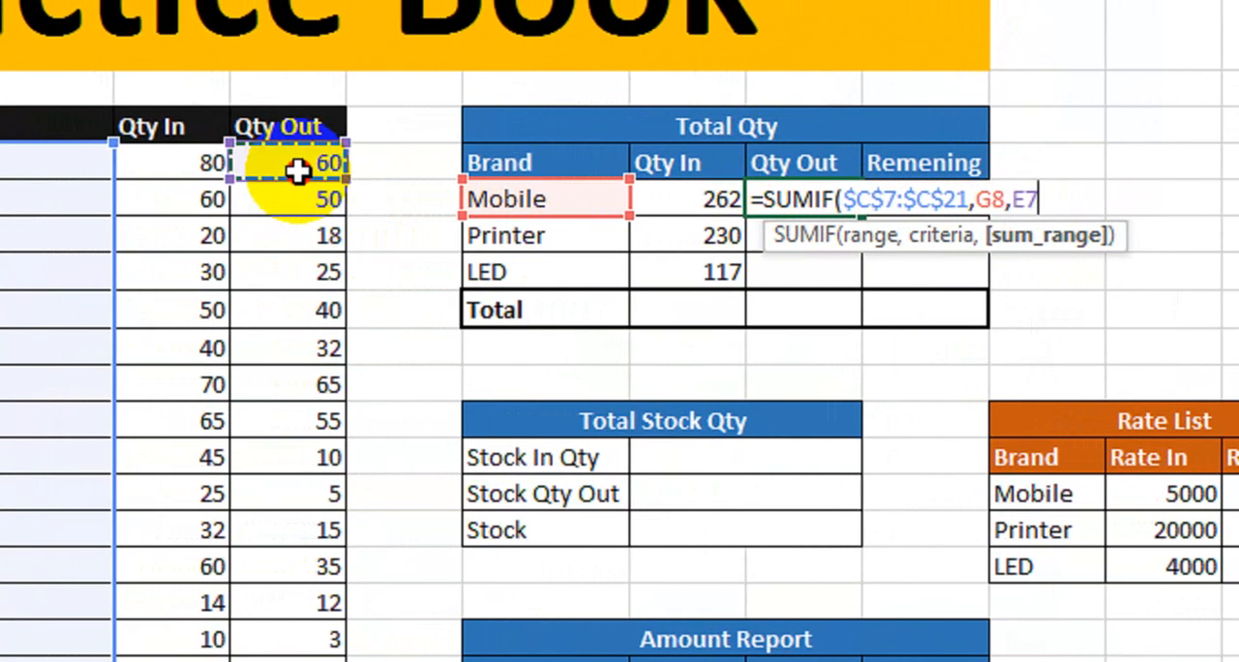
drag(308, 385, 311, 661)
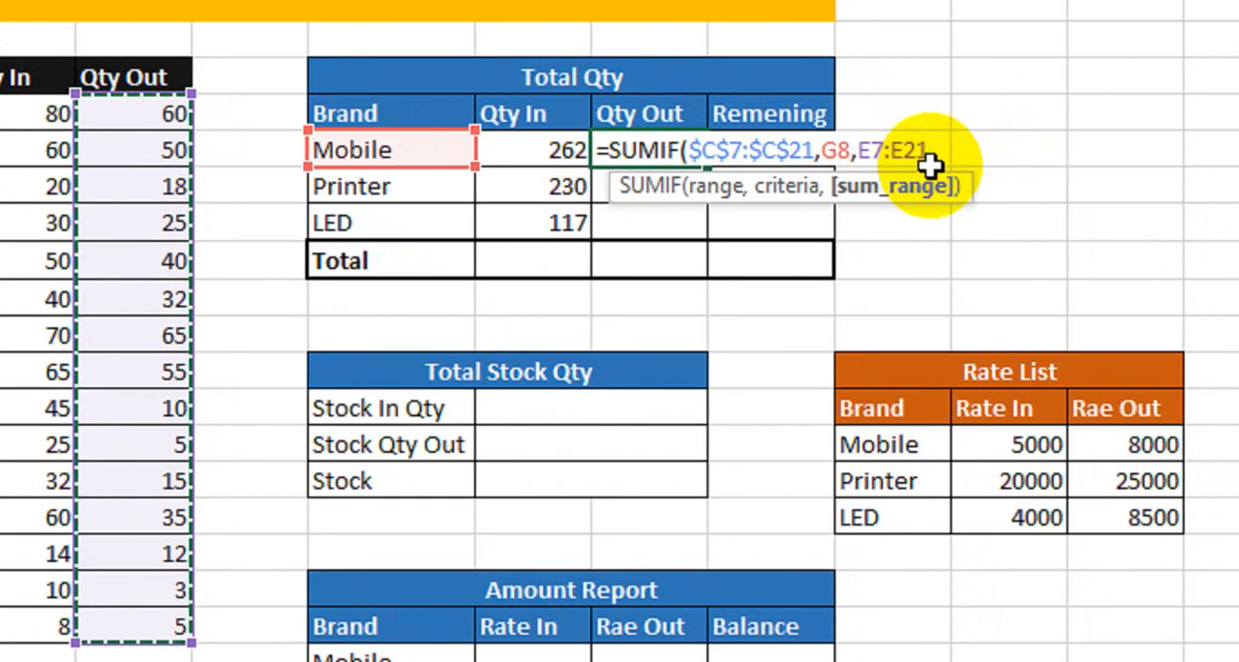
key(F4)
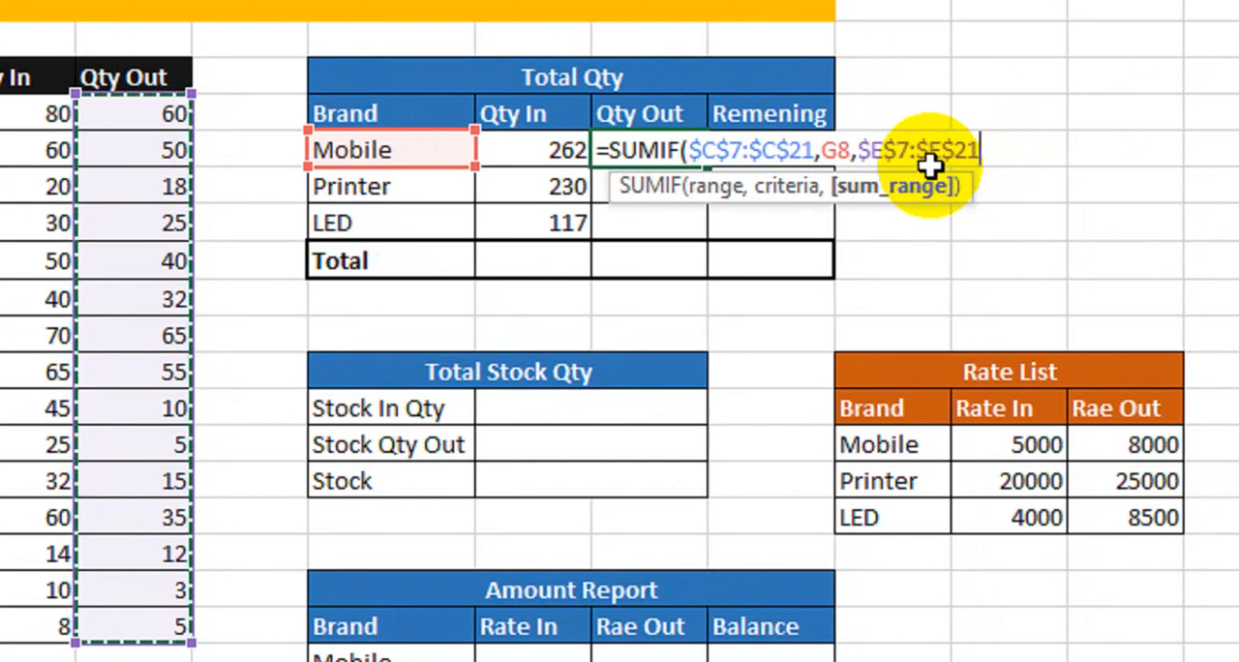
text())
key(Return)
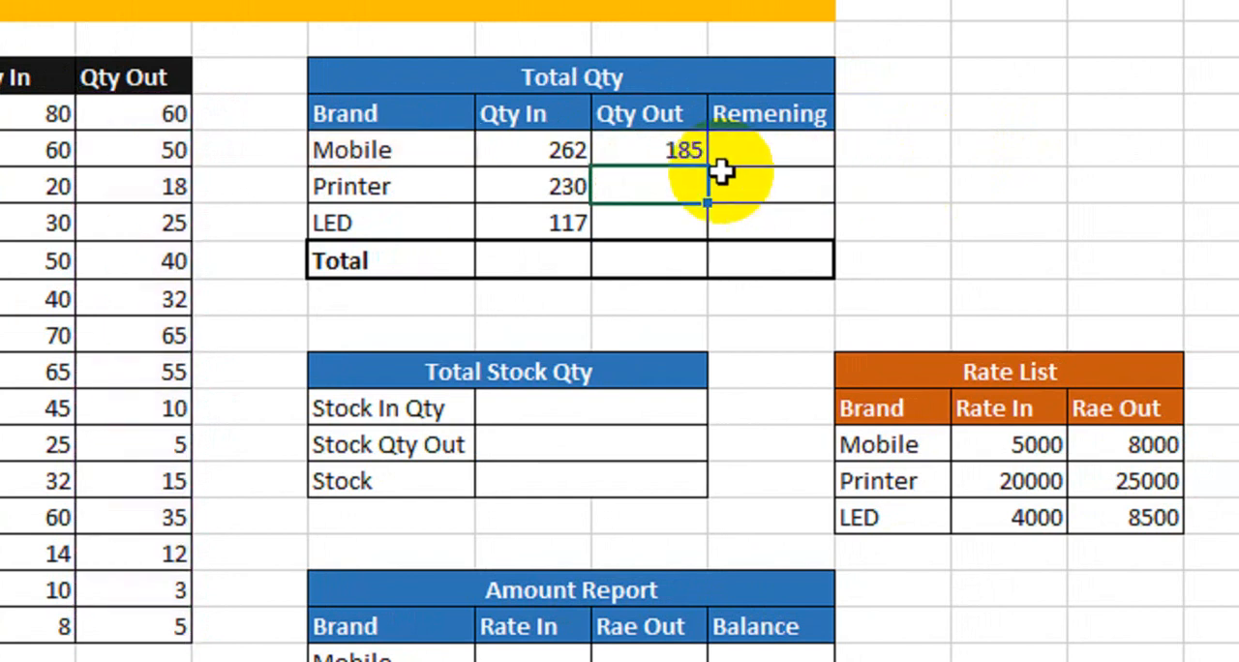
- Copy the Mobile Qty Out formula down to the Printer and LED rows and check both brands' Qty In and Qty Out
click(655, 147)
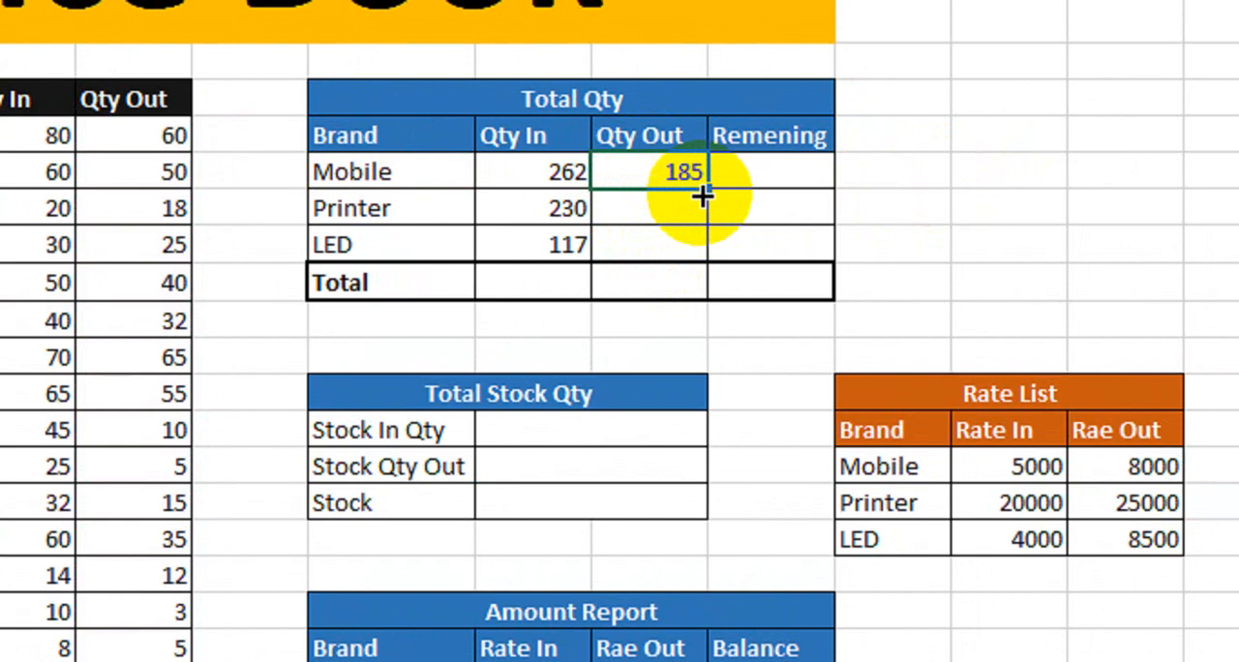
drag(713, 190, 692, 256)
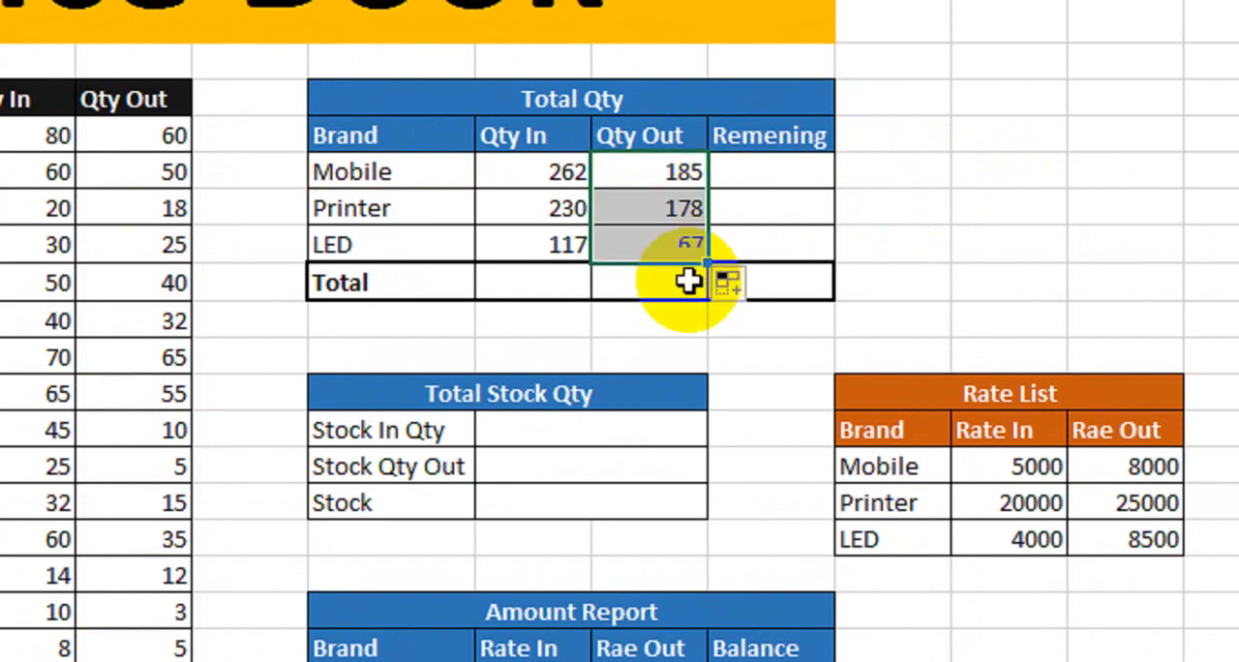
click(514, 217)
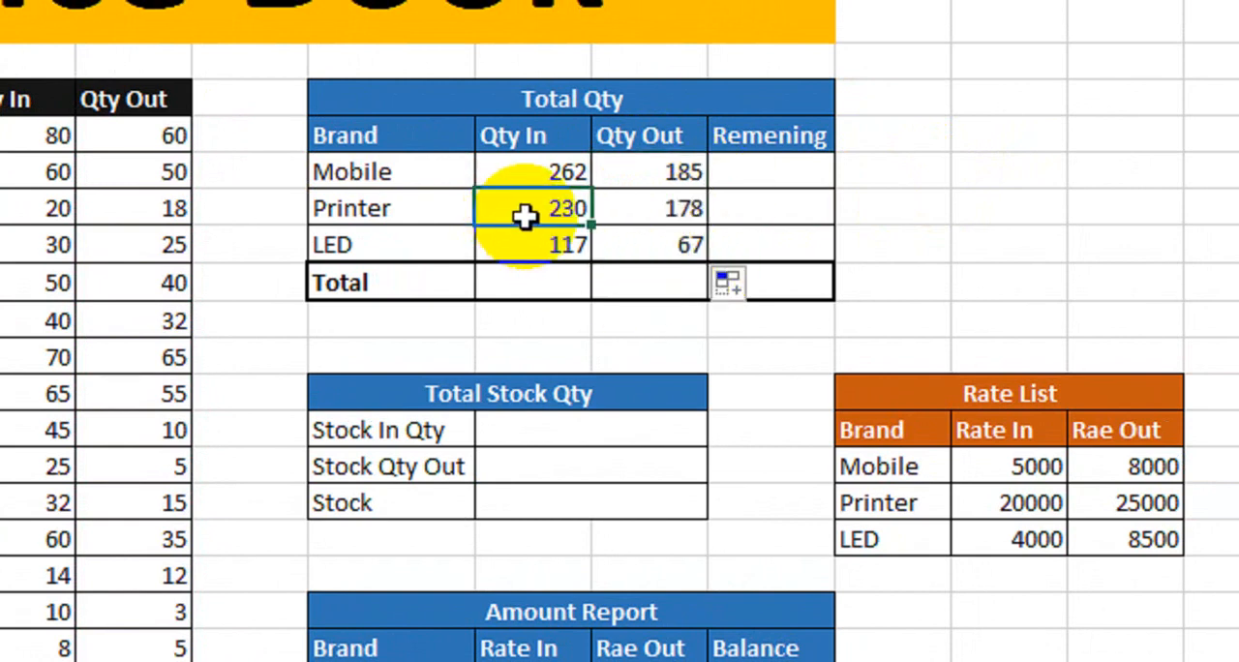
click(649, 210)
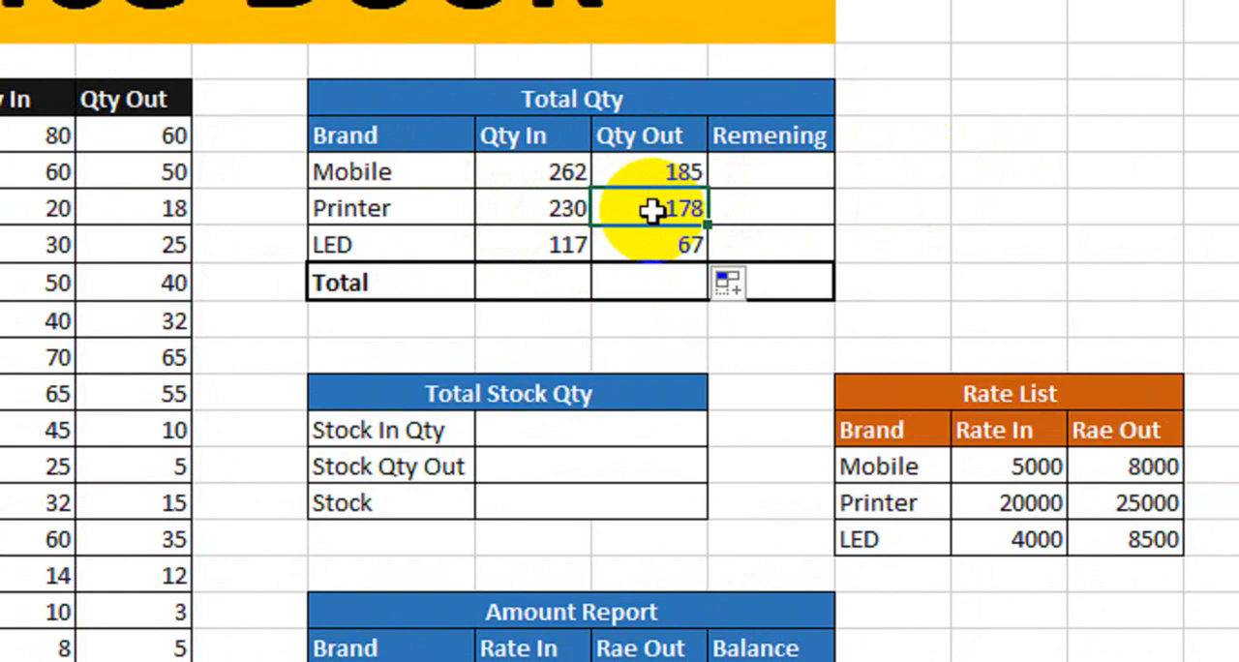
click(489, 253)
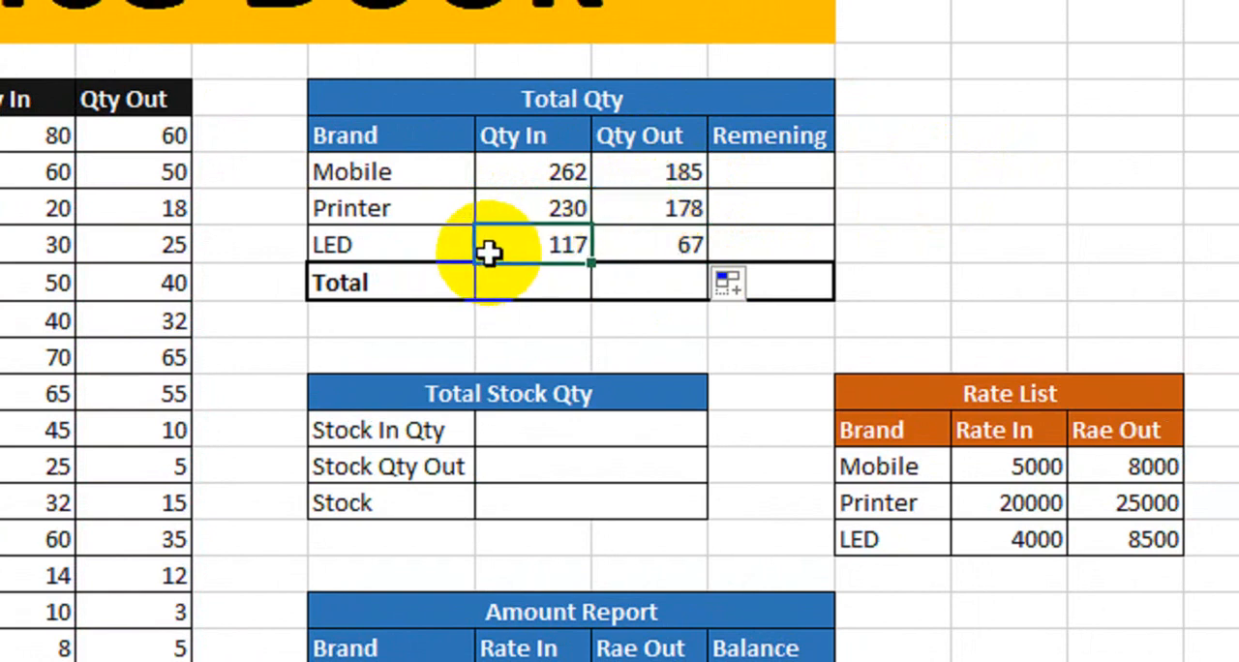
click(666, 245)
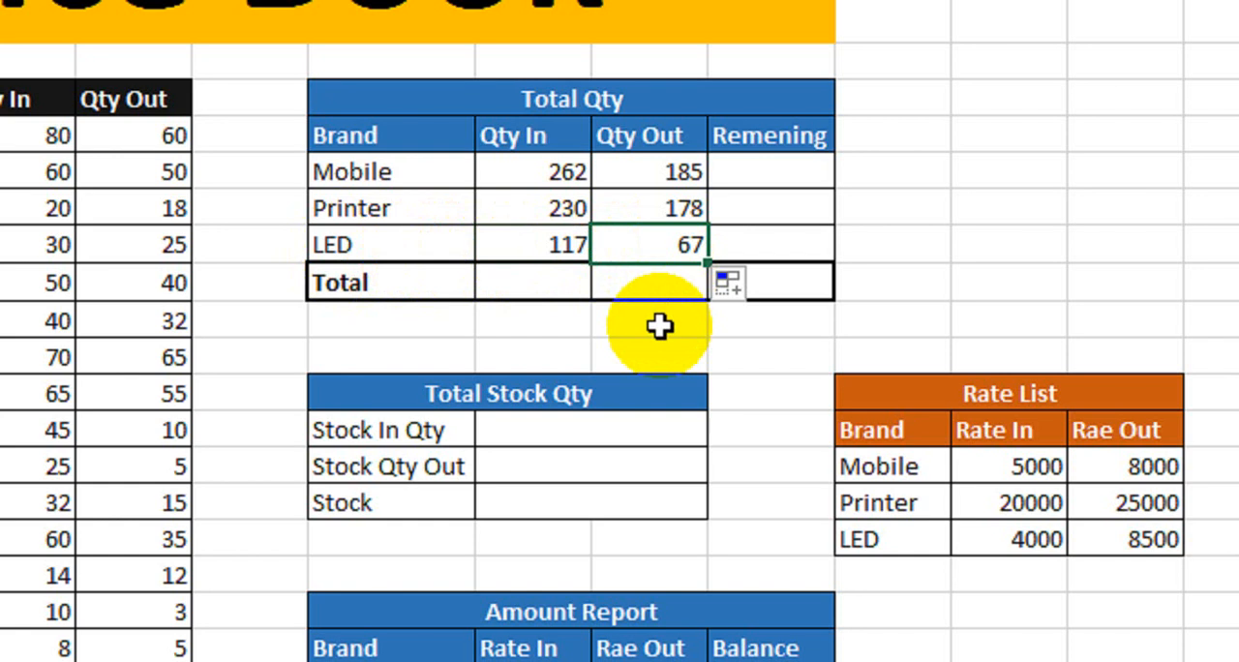
- Calculate the Mobile Remening in the Total Qty table with =H8-I8 and copy the formula down to the Printer and LED rows
click(779, 175)
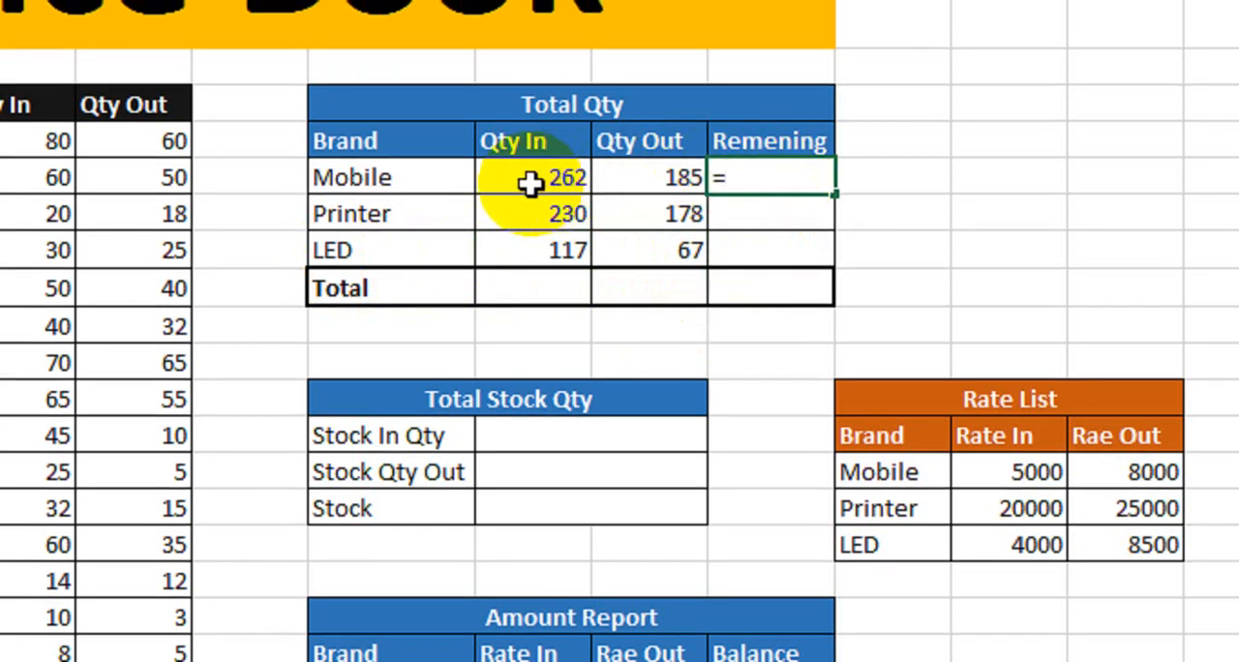
click(531, 175)
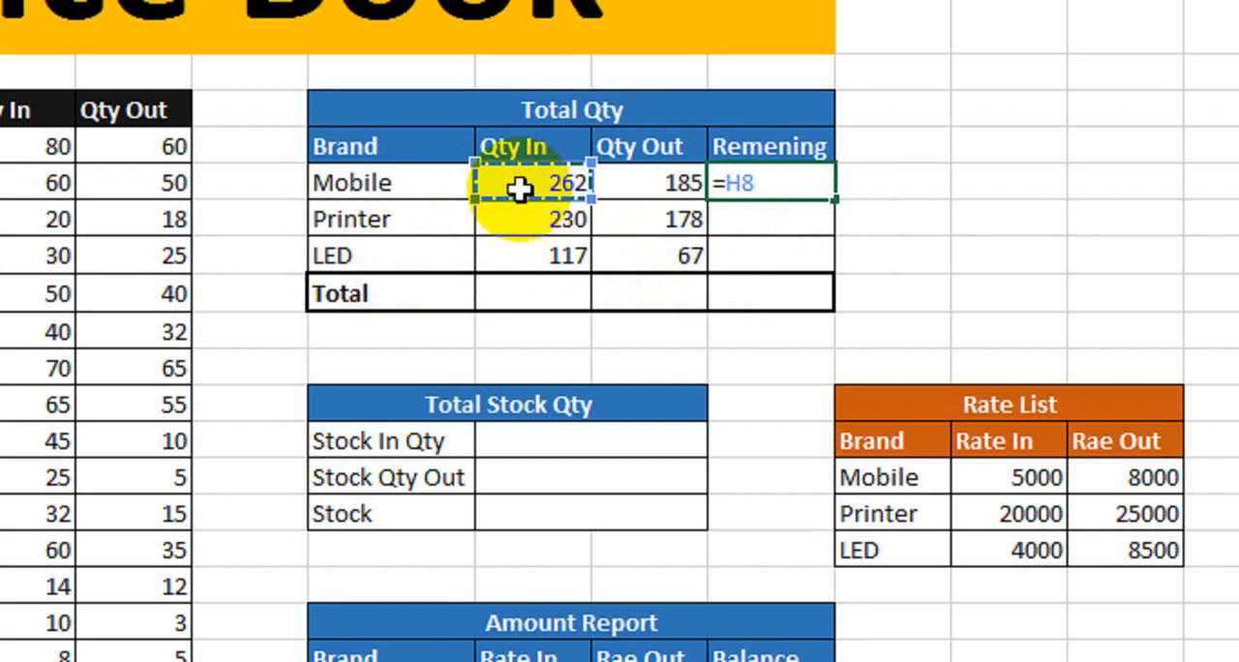
click(630, 182)
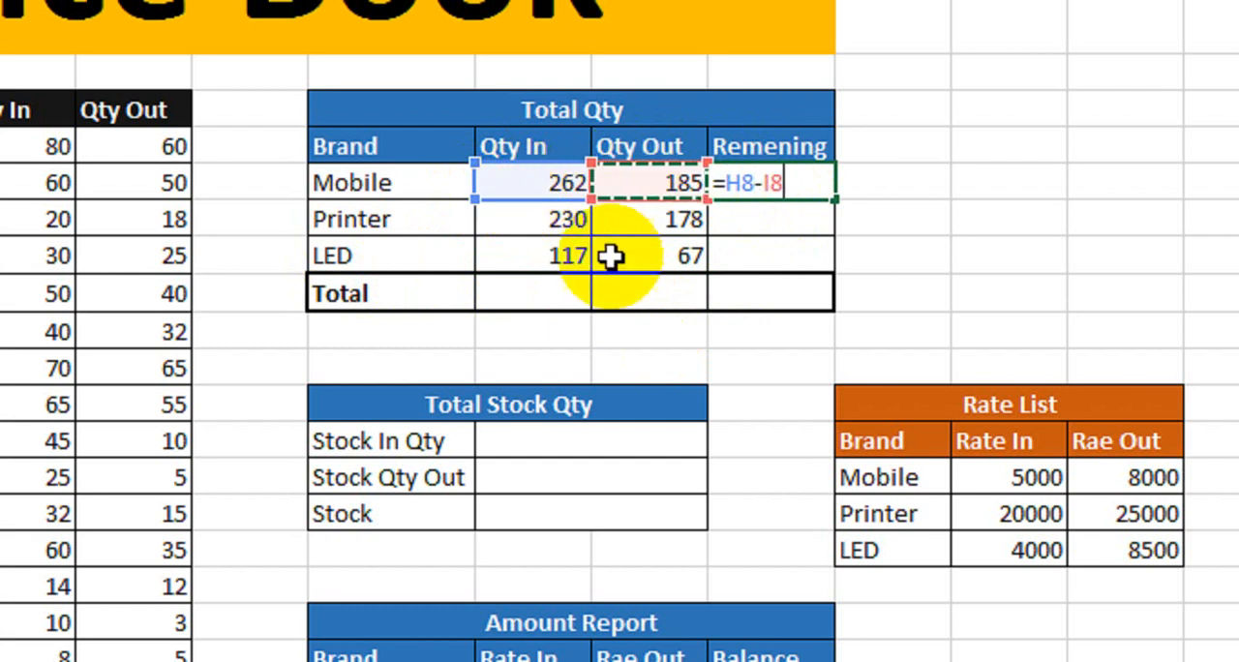
key(Return)
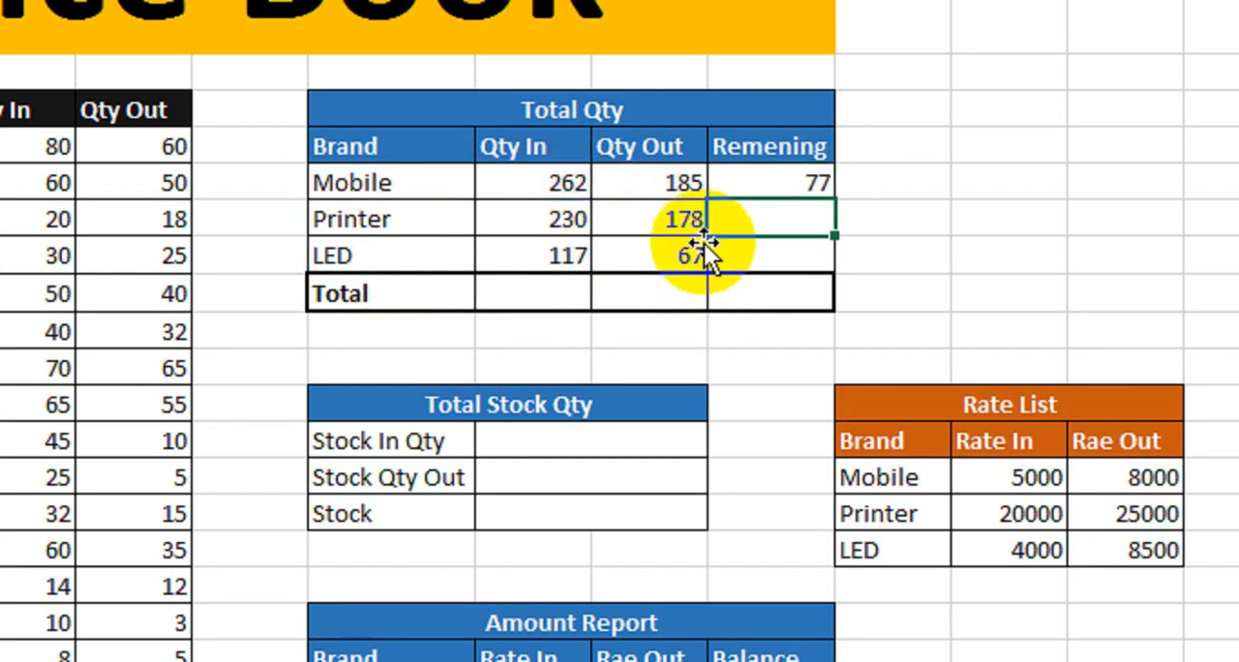
click(790, 182)
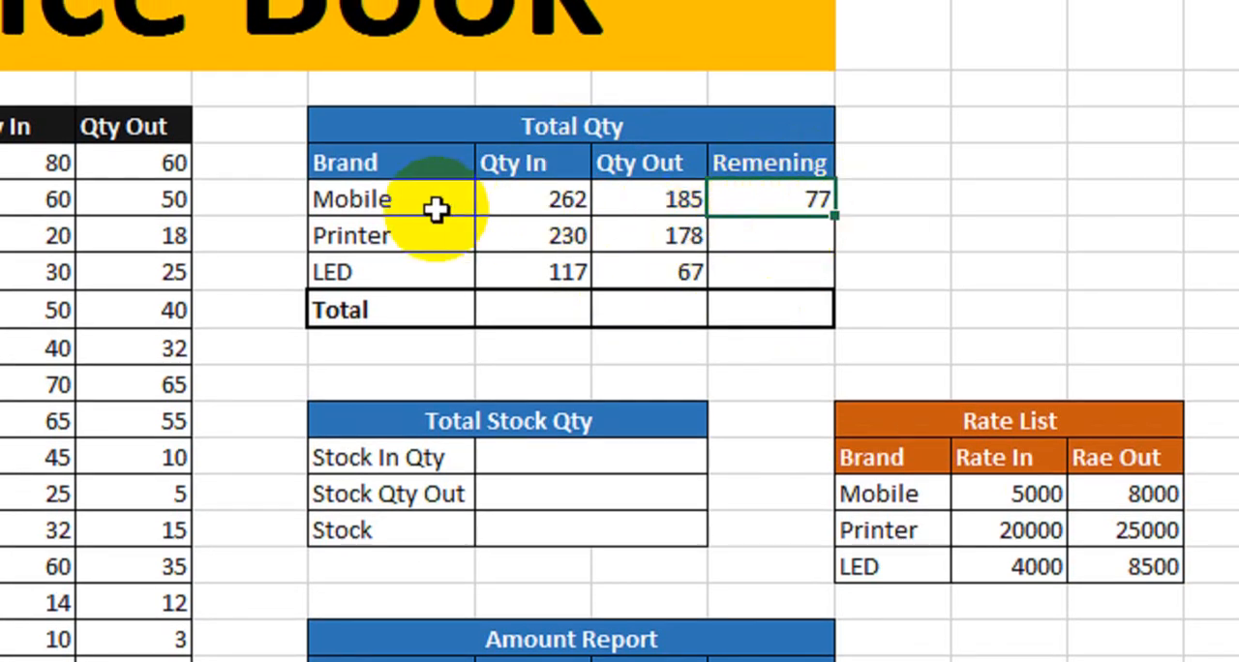
drag(835, 216, 835, 279)
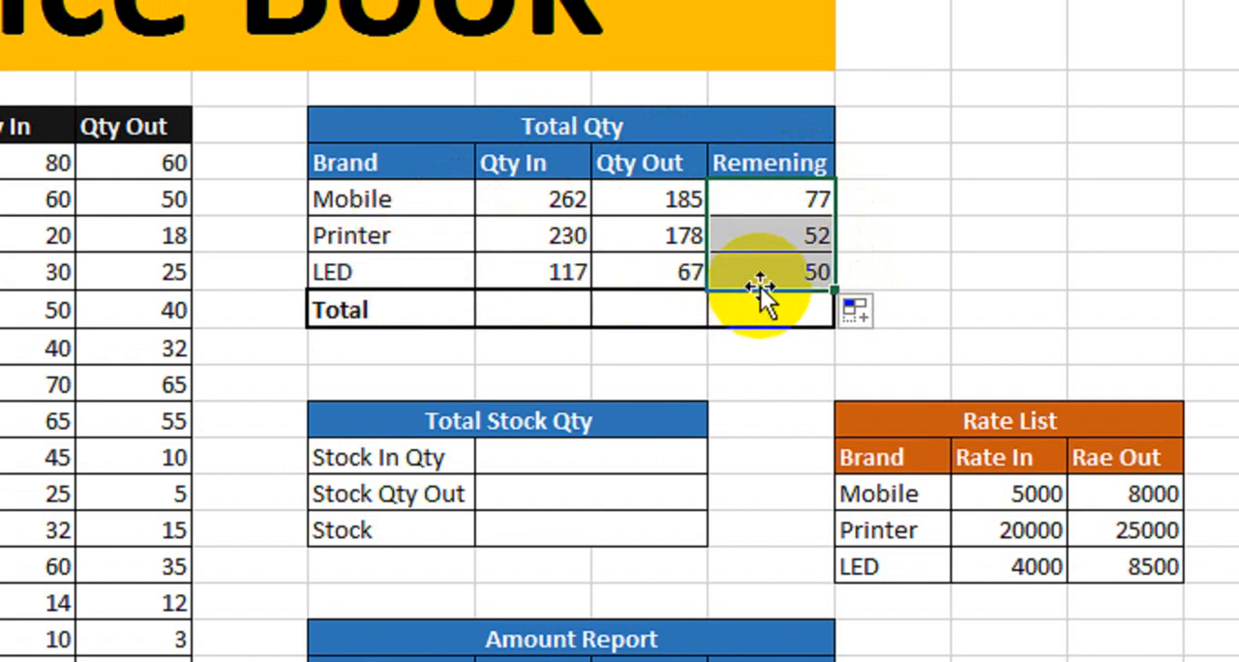
- Calculate the Qty In total in the Total row of the Total Qty table with =SUM(H8:H10)
click(533, 312)
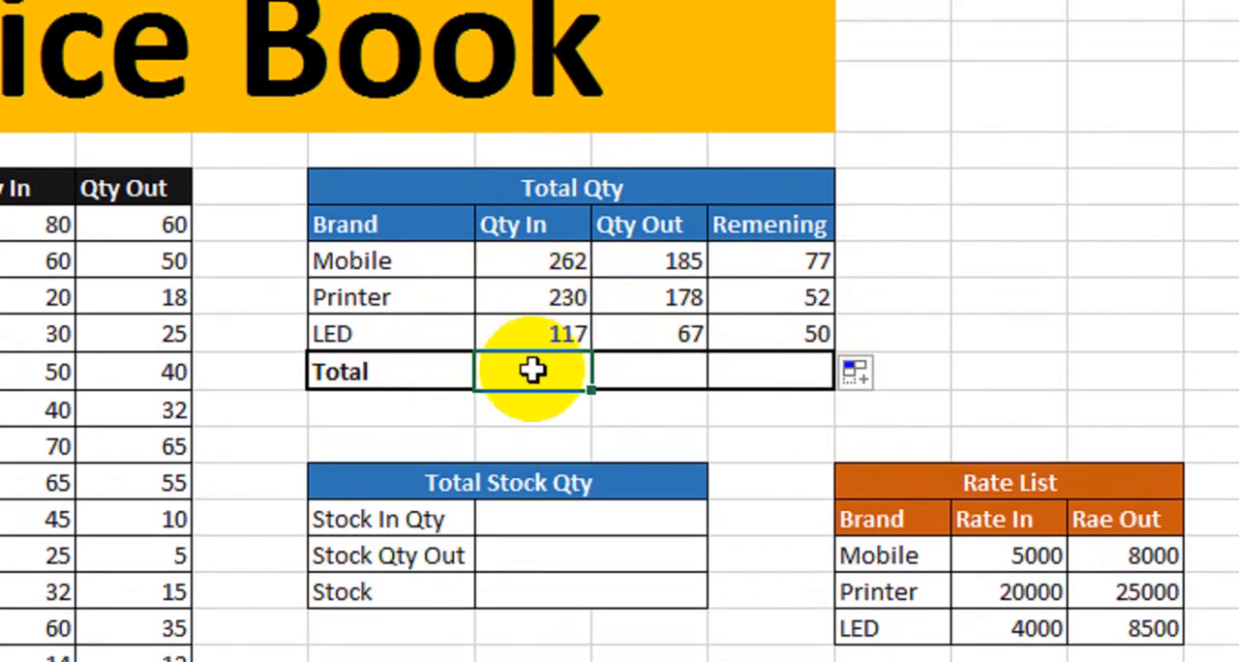
text(=sum()
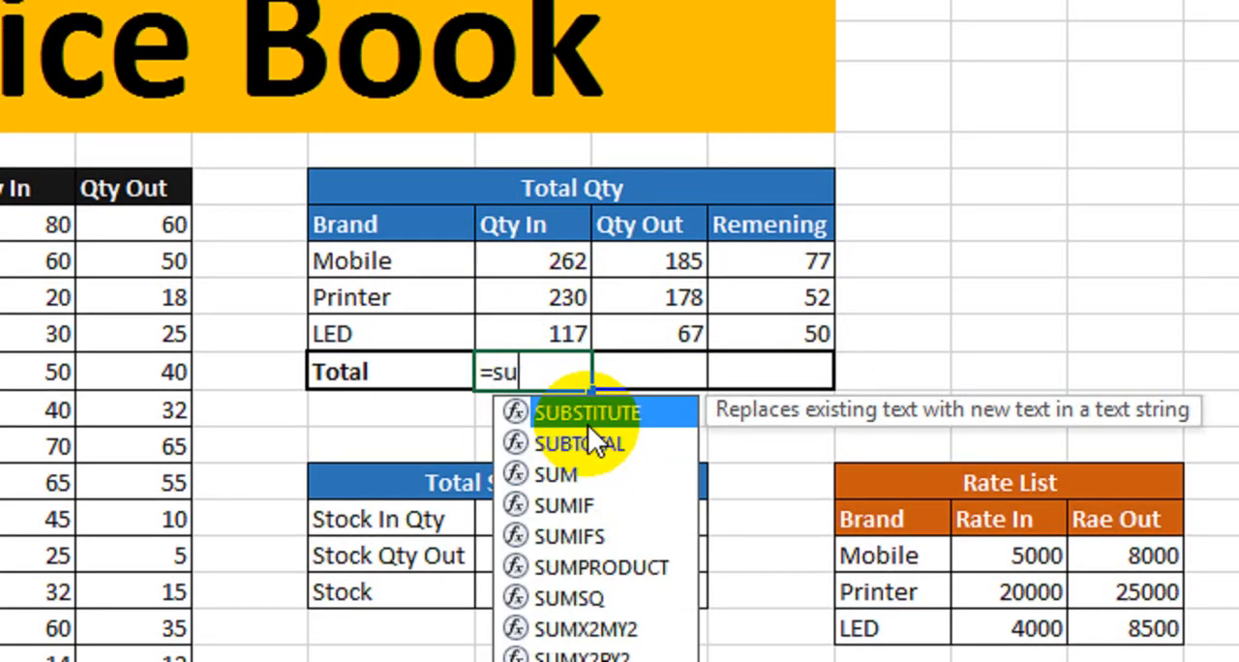
drag(548, 260, 536, 329)
text())
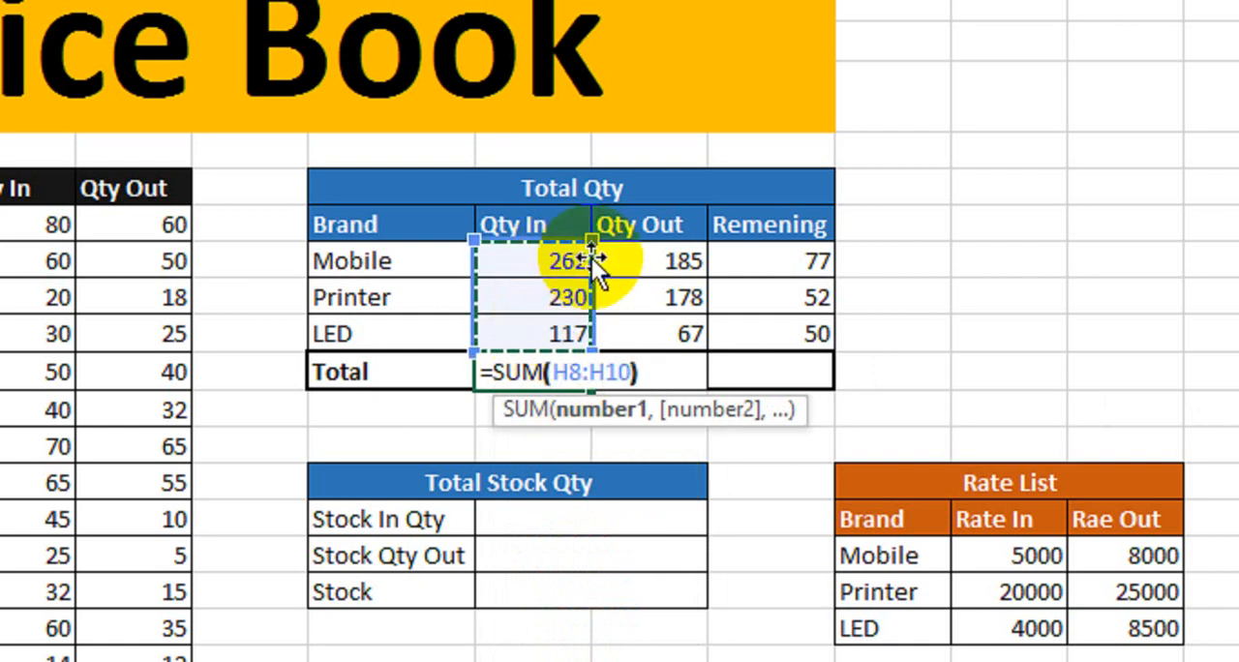
key(Return)
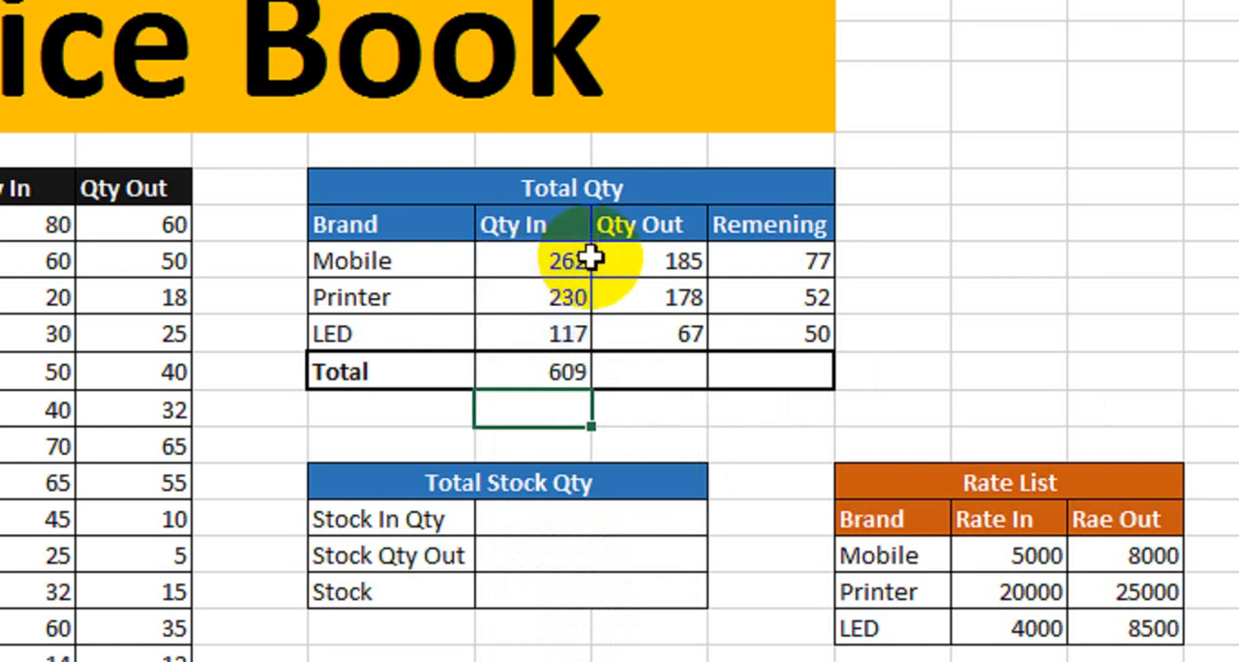
- Copy the Qty In total formula across to Qty Out and Remening in the Total row and check both totals
click(534, 371)
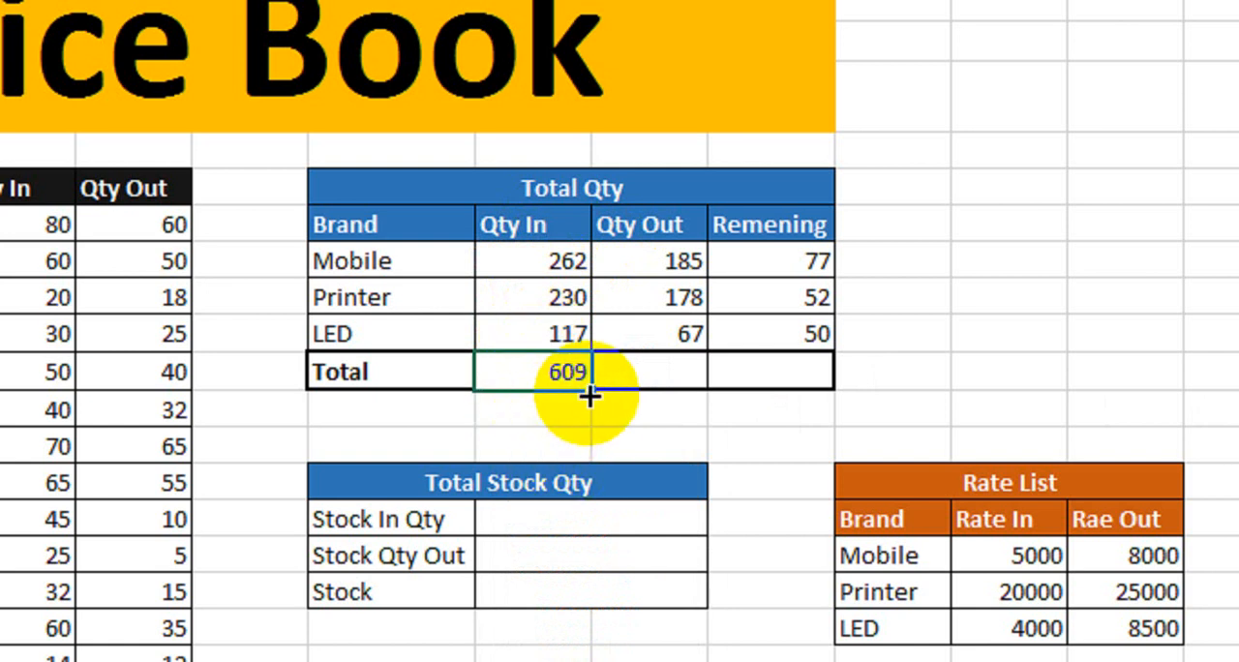
drag(588, 392, 794, 394)
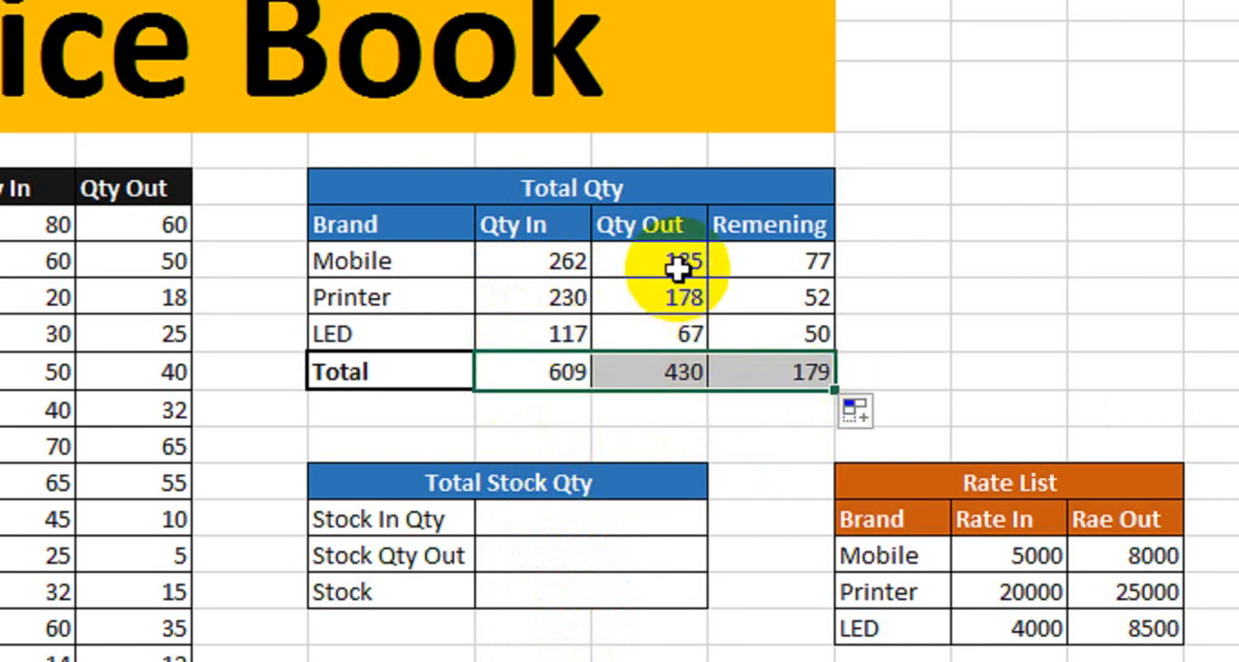
drag(689, 263, 677, 336)
click(651, 373)
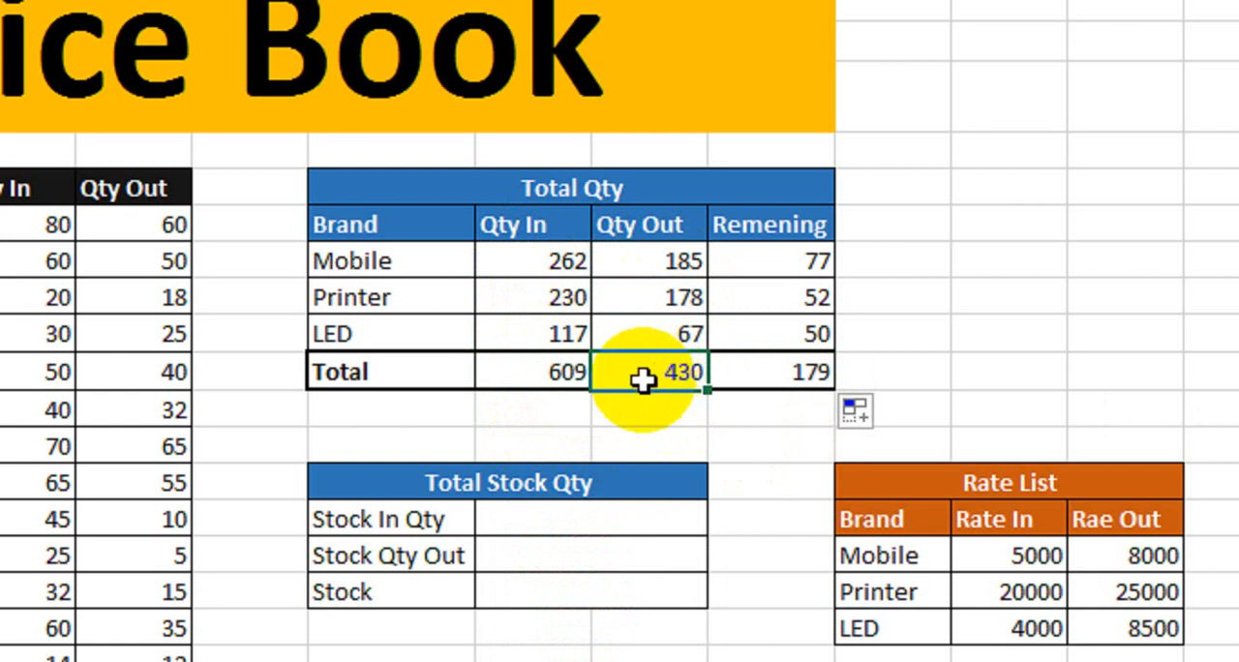
click(775, 369)
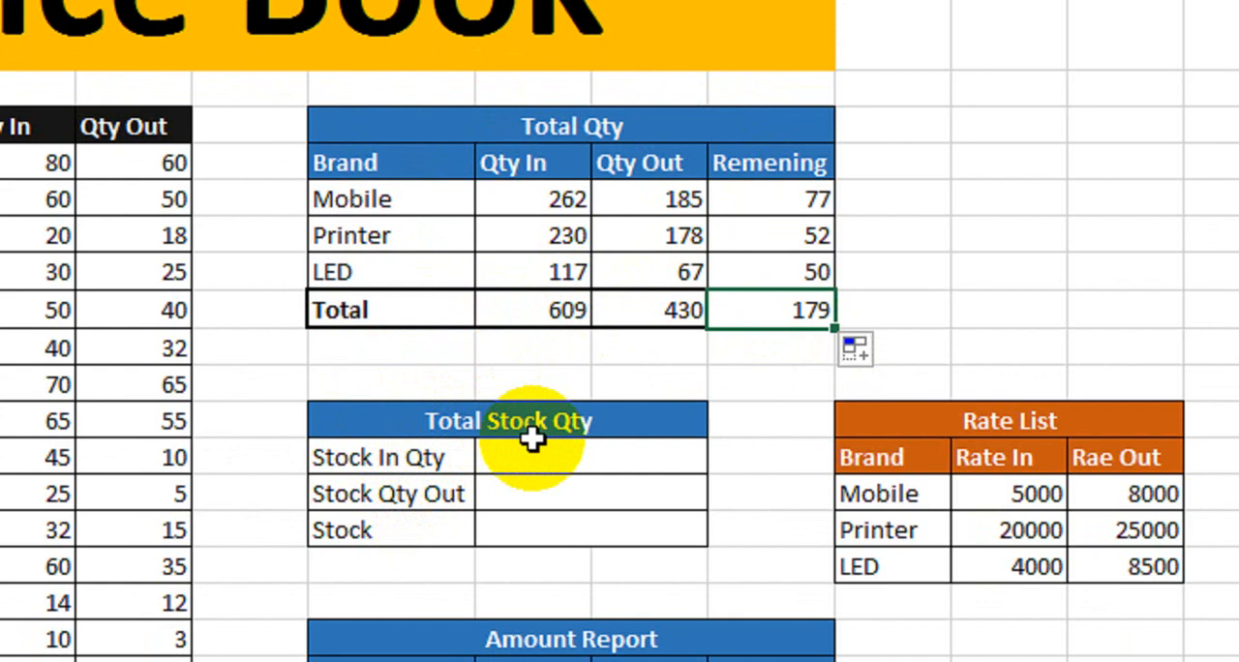
- In the Total Stock Qty table, link Stock In Qty to the Qty In total with =H11 and Stock Qty Out to the Qty Out total with =I11
click(426, 460)
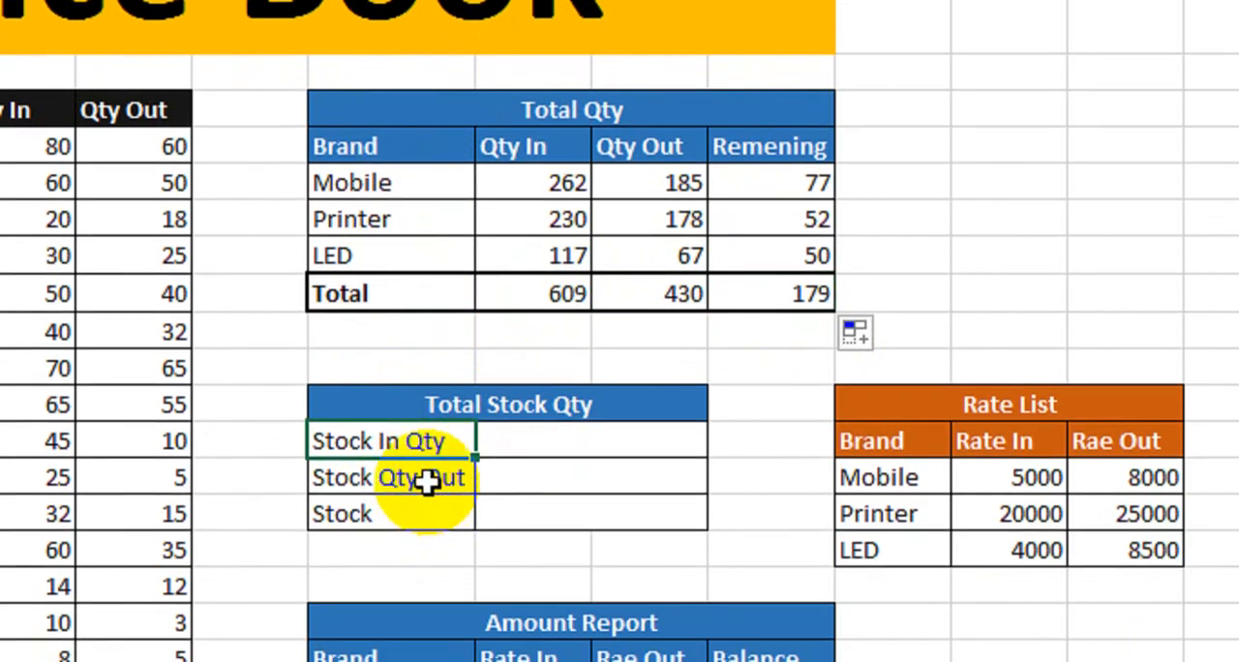
click(434, 495)
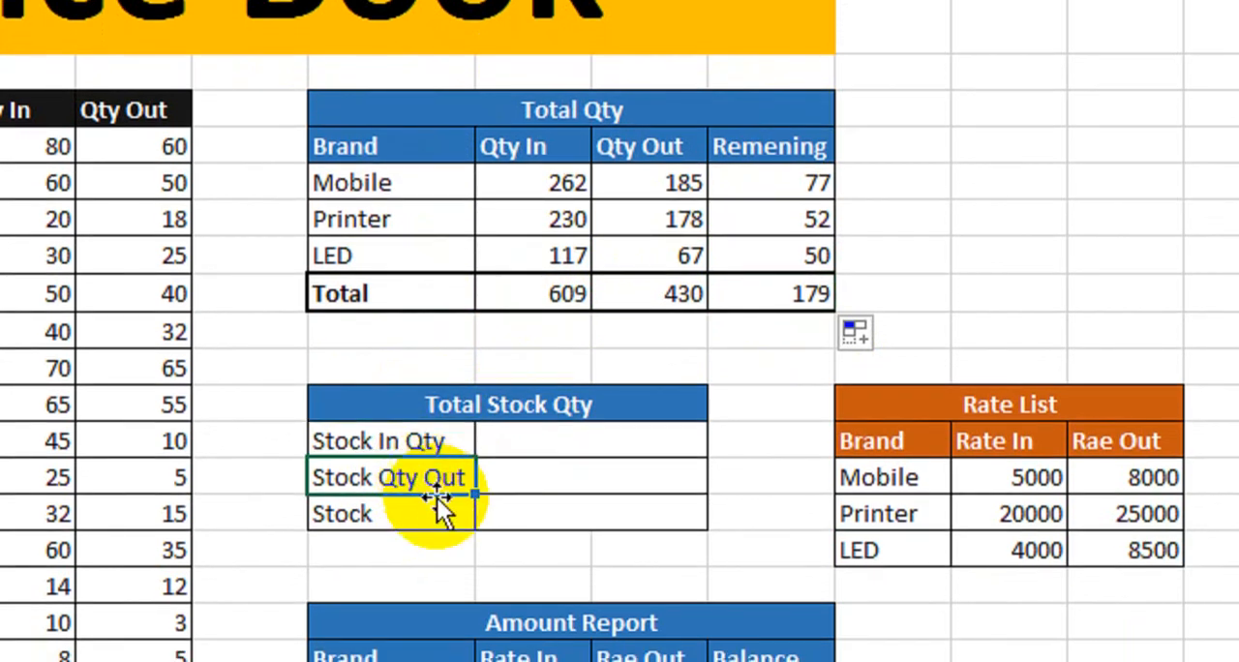
click(454, 490)
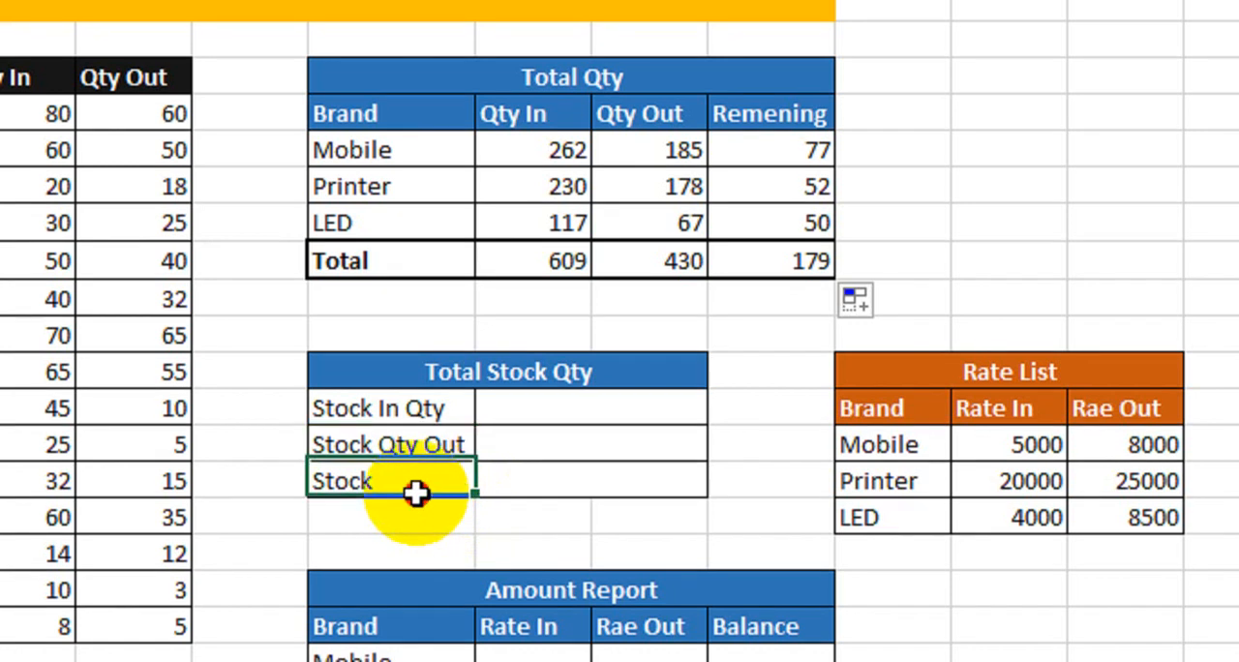
click(550, 430)
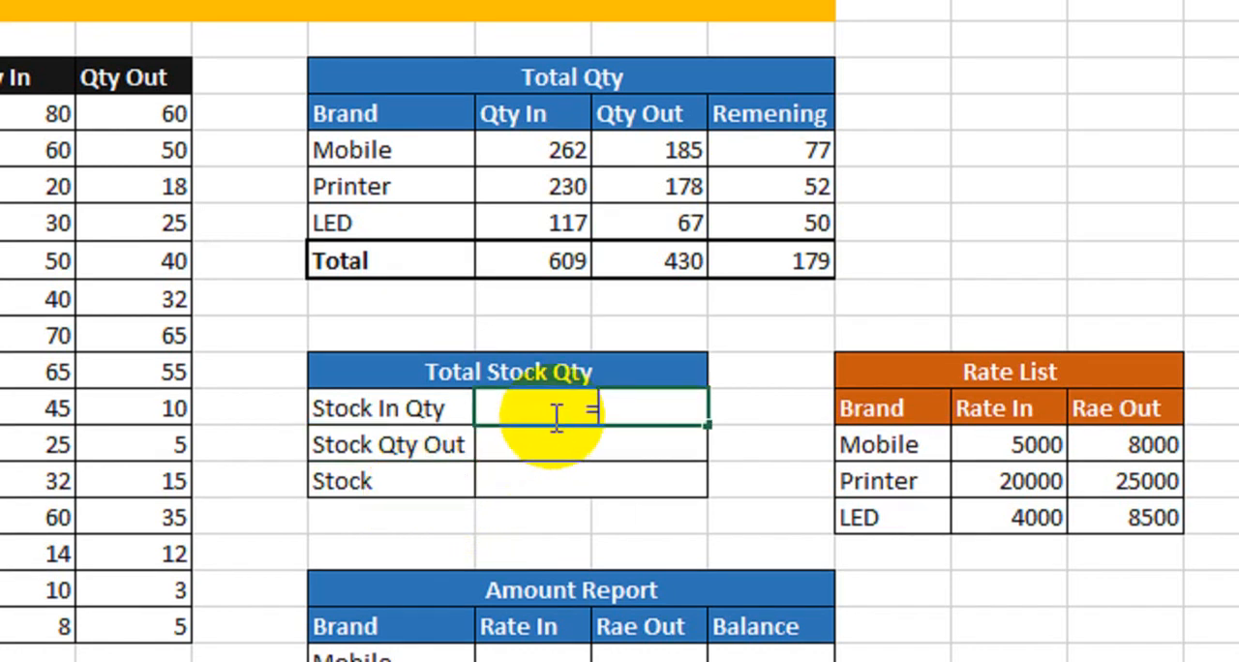
text(=)
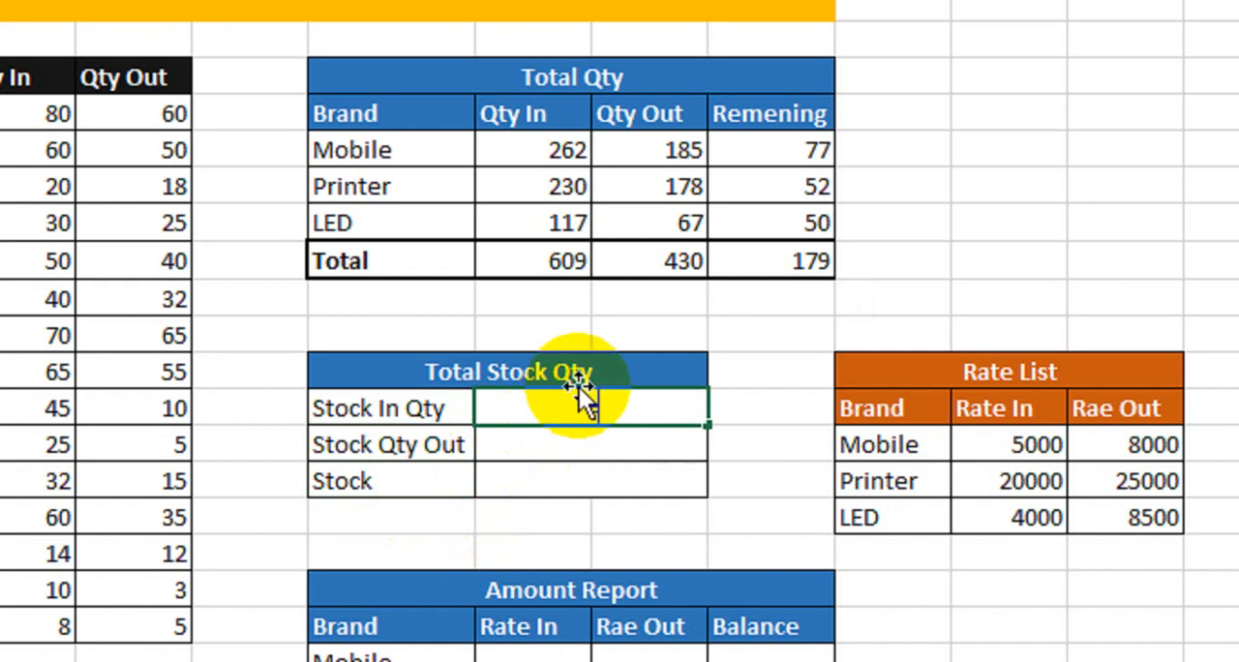
click(549, 270)
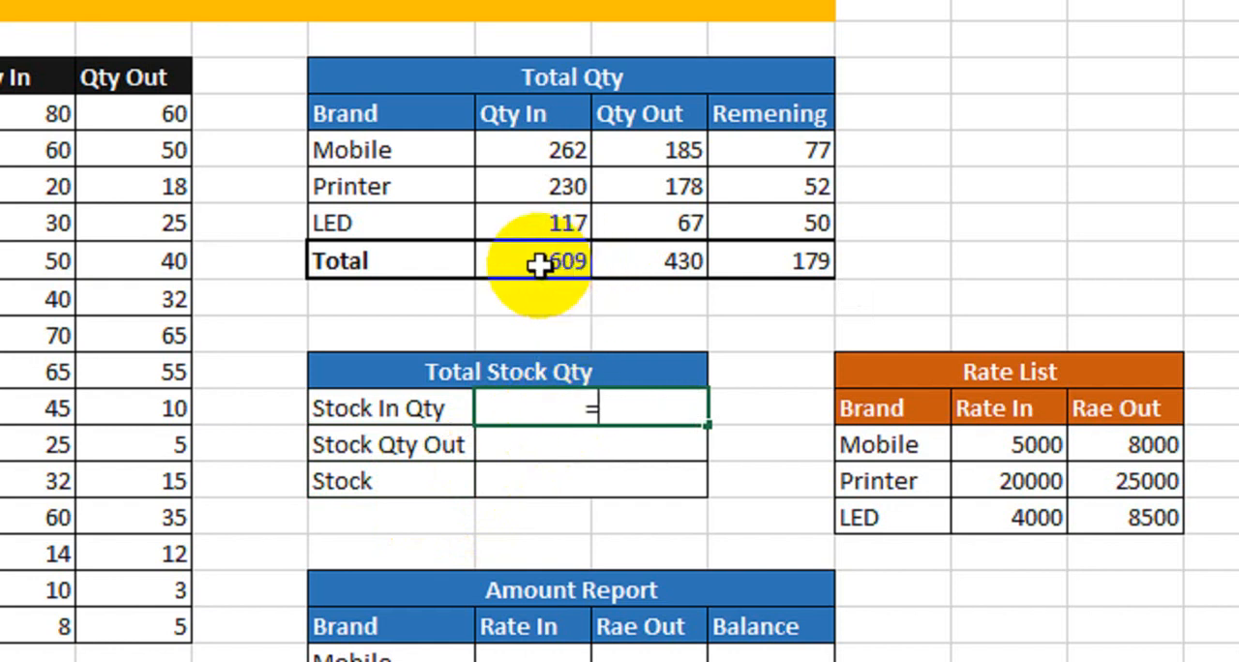
click(539, 265)
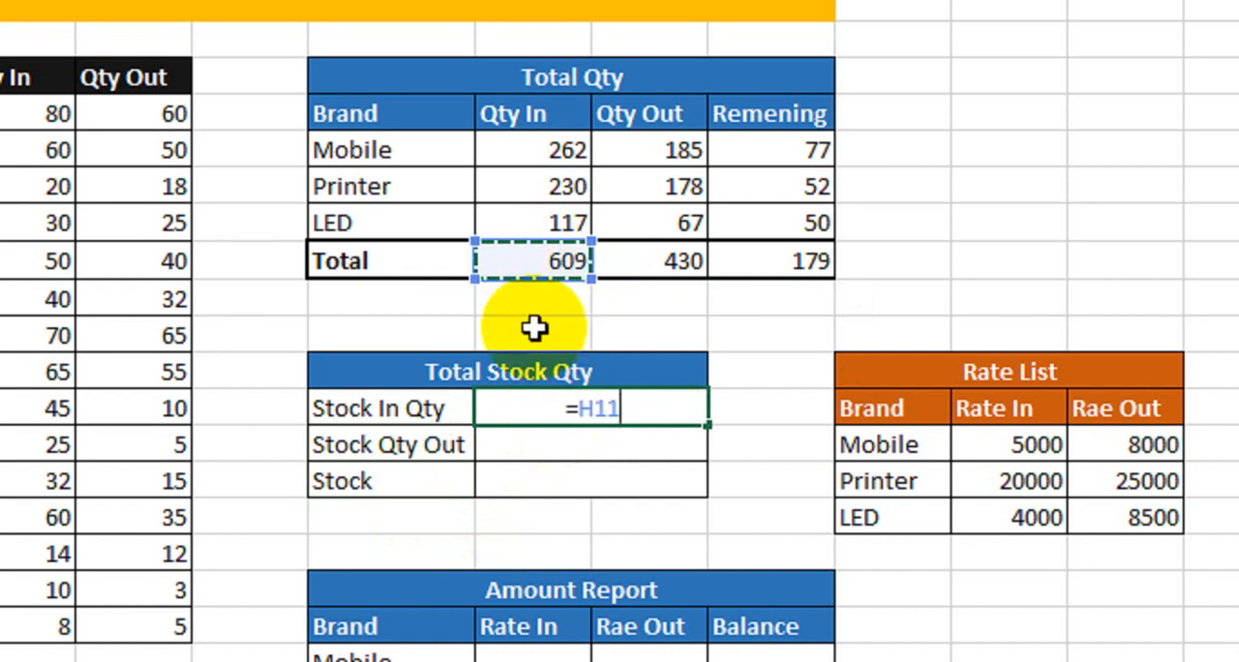
key(Return)
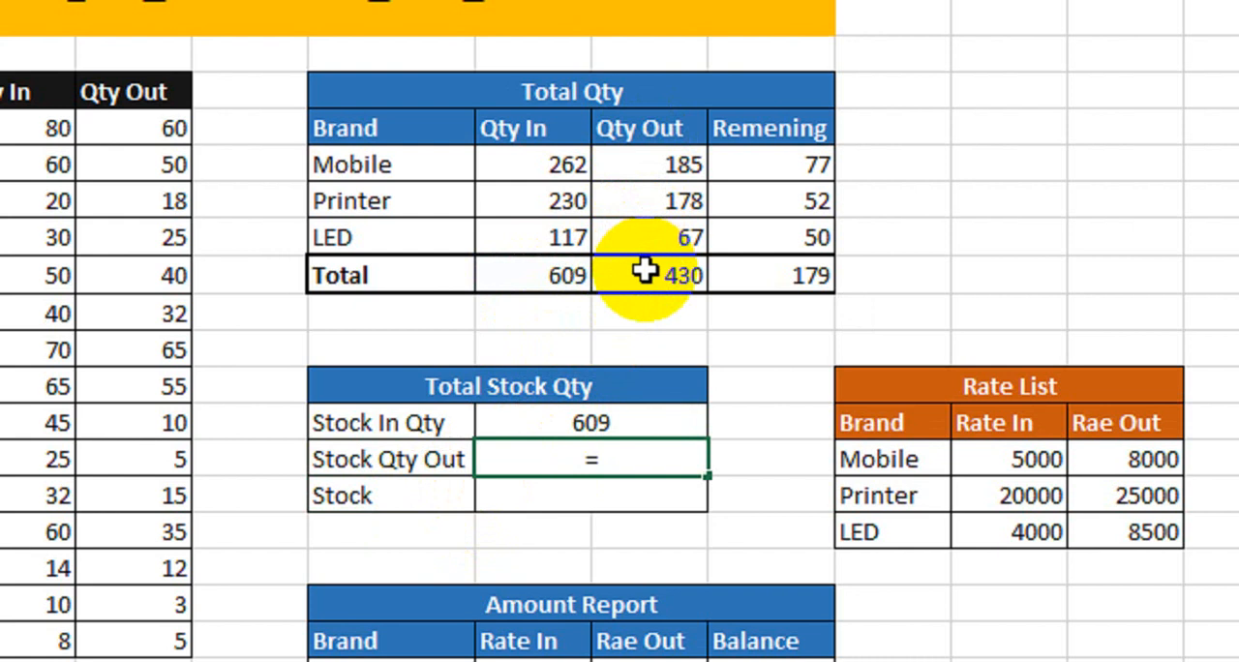
click(643, 272)
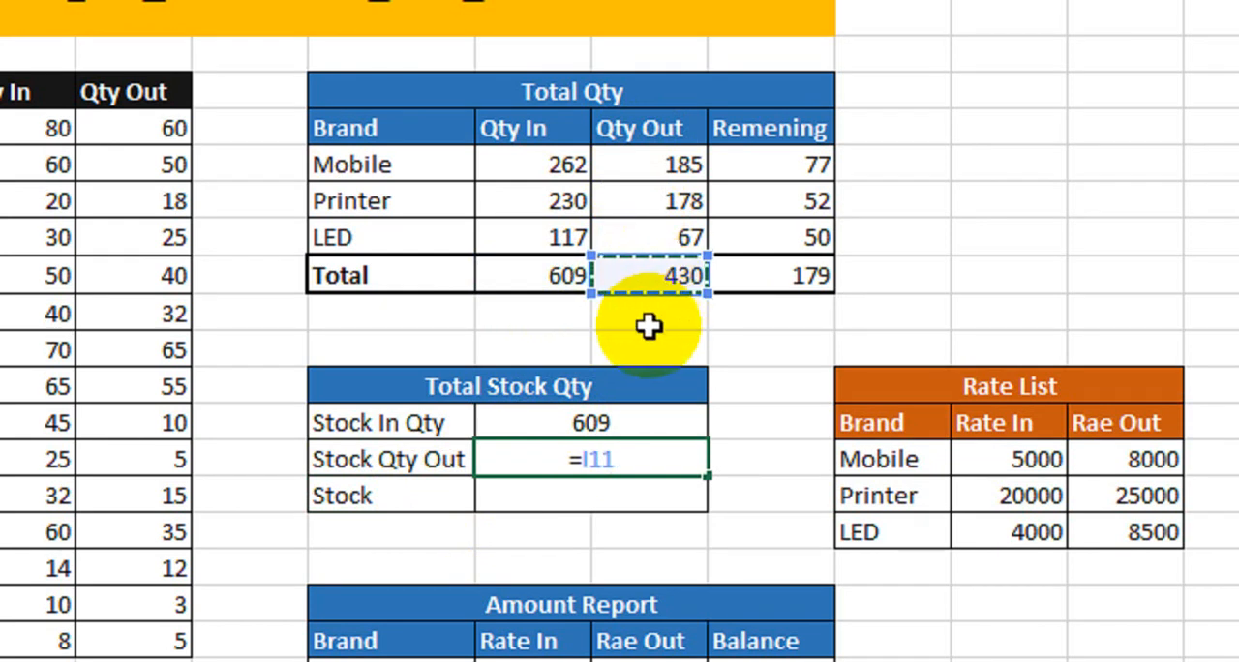
key(Return)
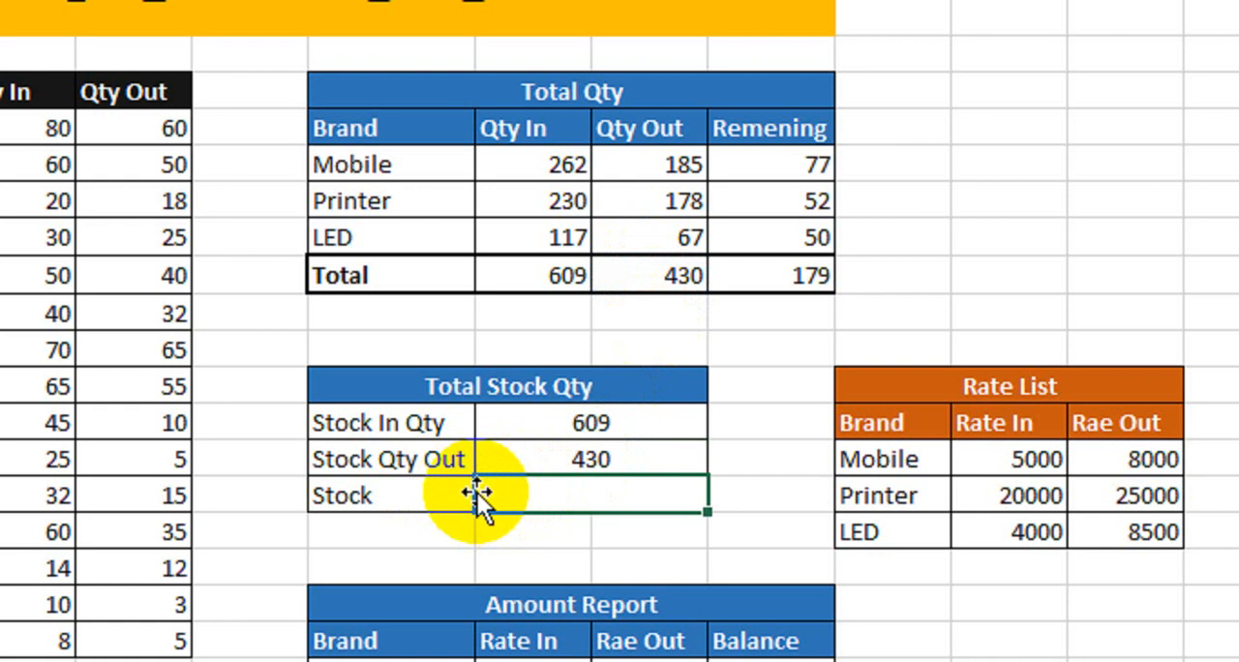
- Calculate Stock in the Total Stock Qty table by subtracting Stock Qty Out from Stock In Qty with =H15-H16
text(=)
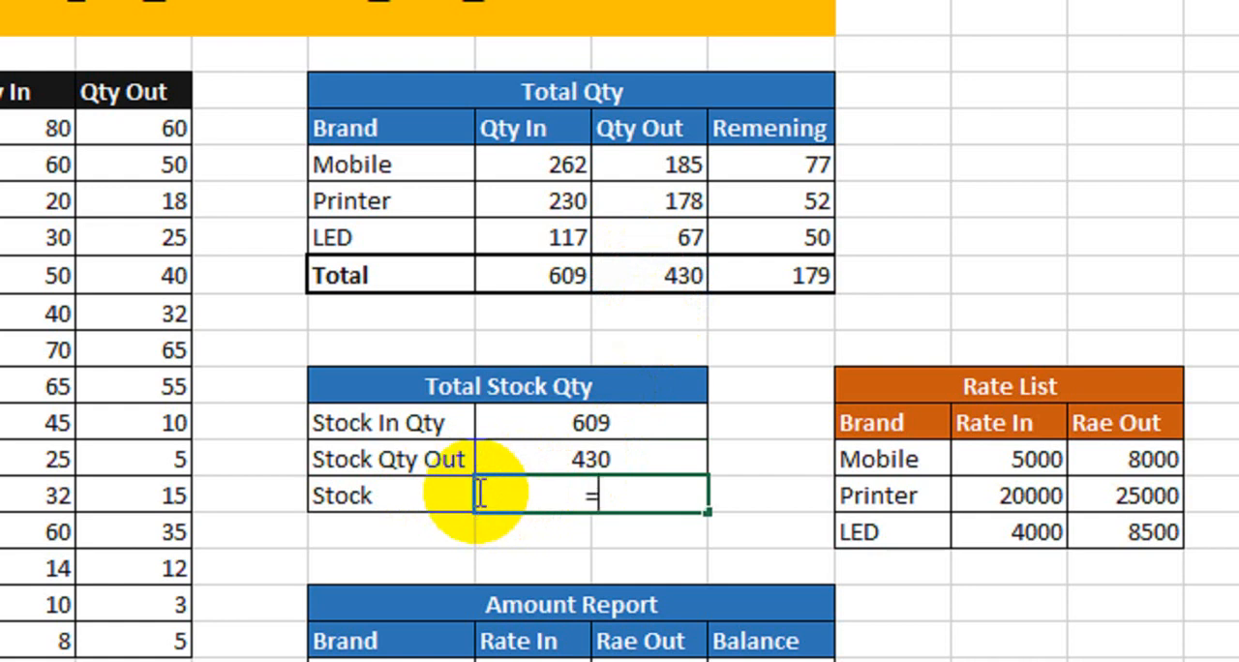
click(566, 429)
text(-)
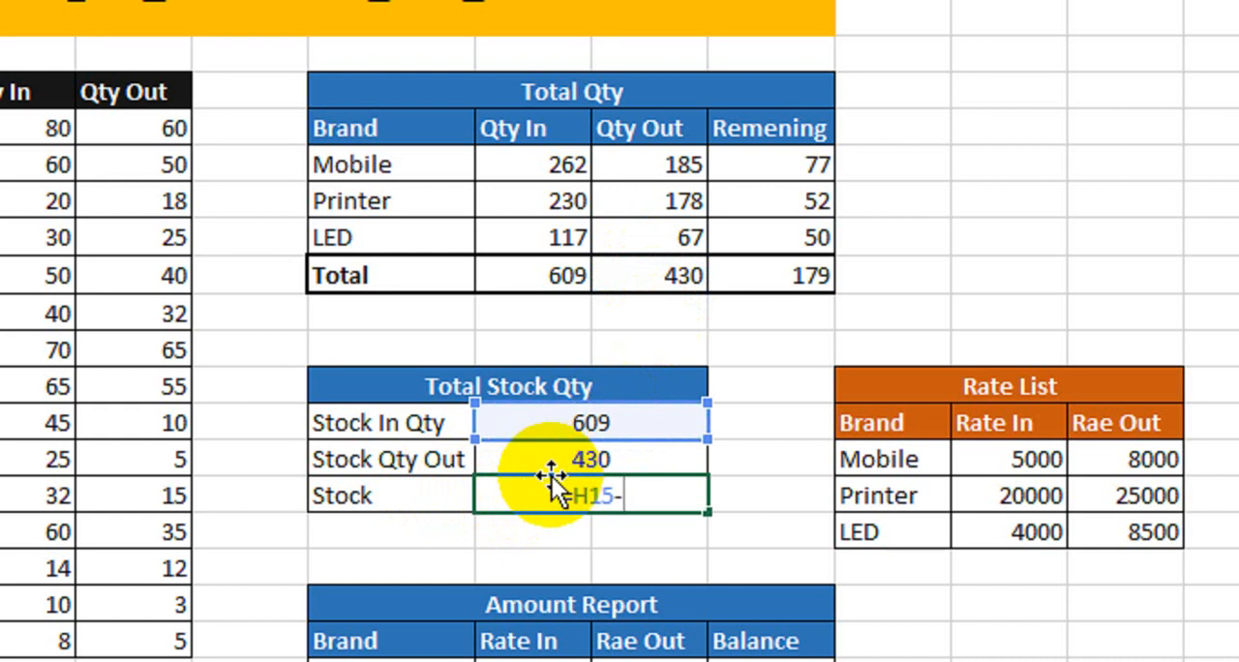
click(552, 463)
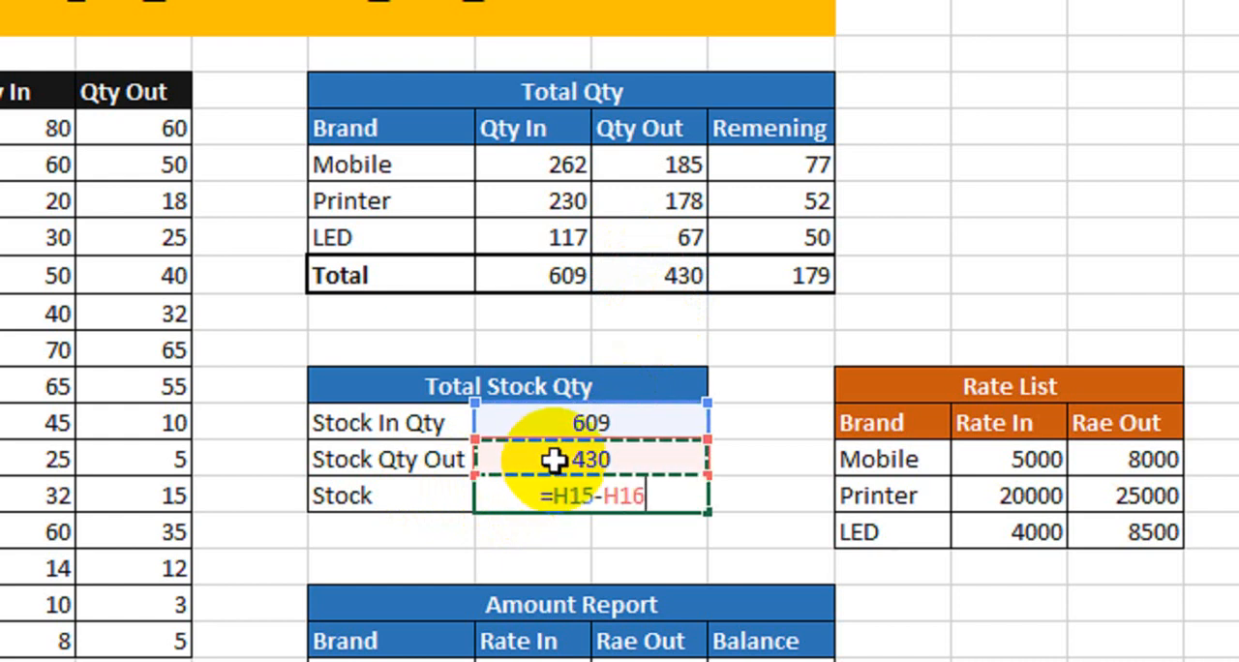
key(Return)
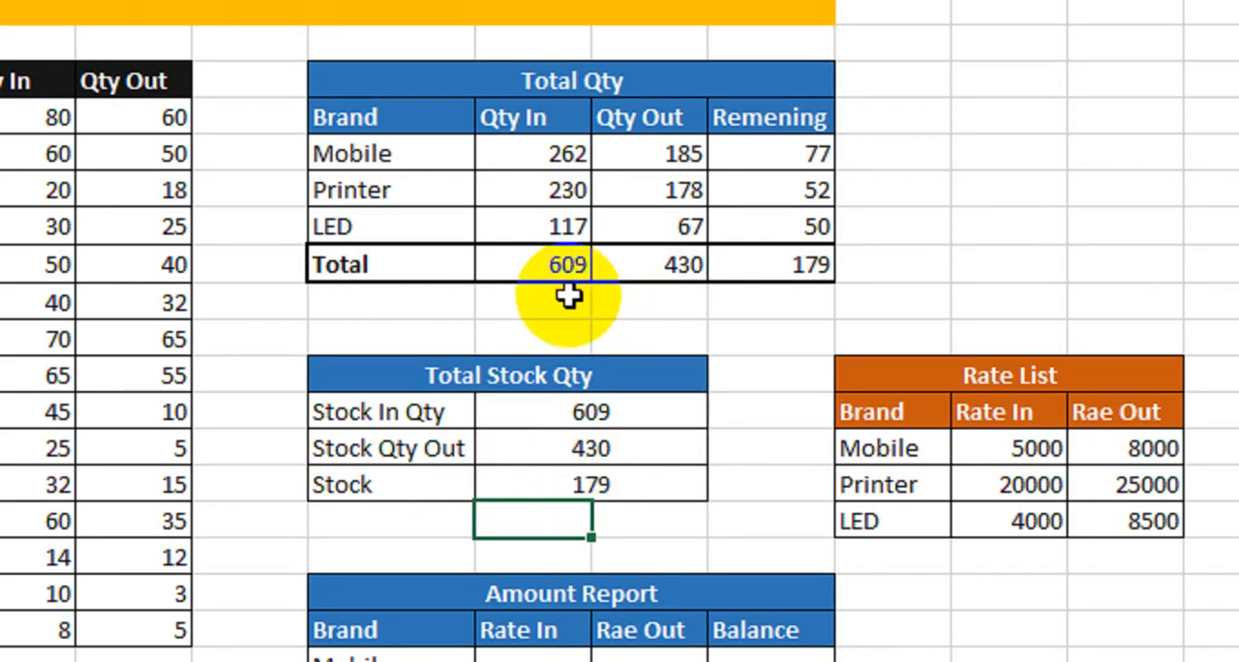
- Compare the brand quantities and Total row of the Total Qty table with the entries in the Total Stock Qty table
drag(484, 264, 804, 264)
click(524, 476)
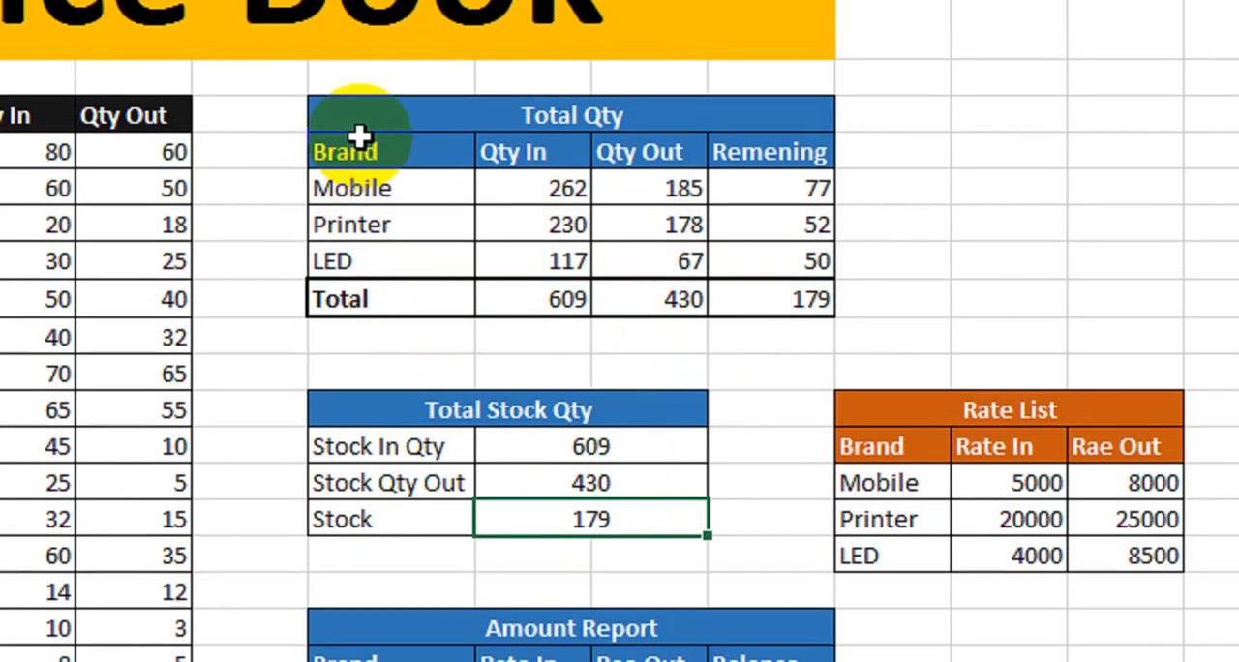
drag(363, 82, 633, 219)
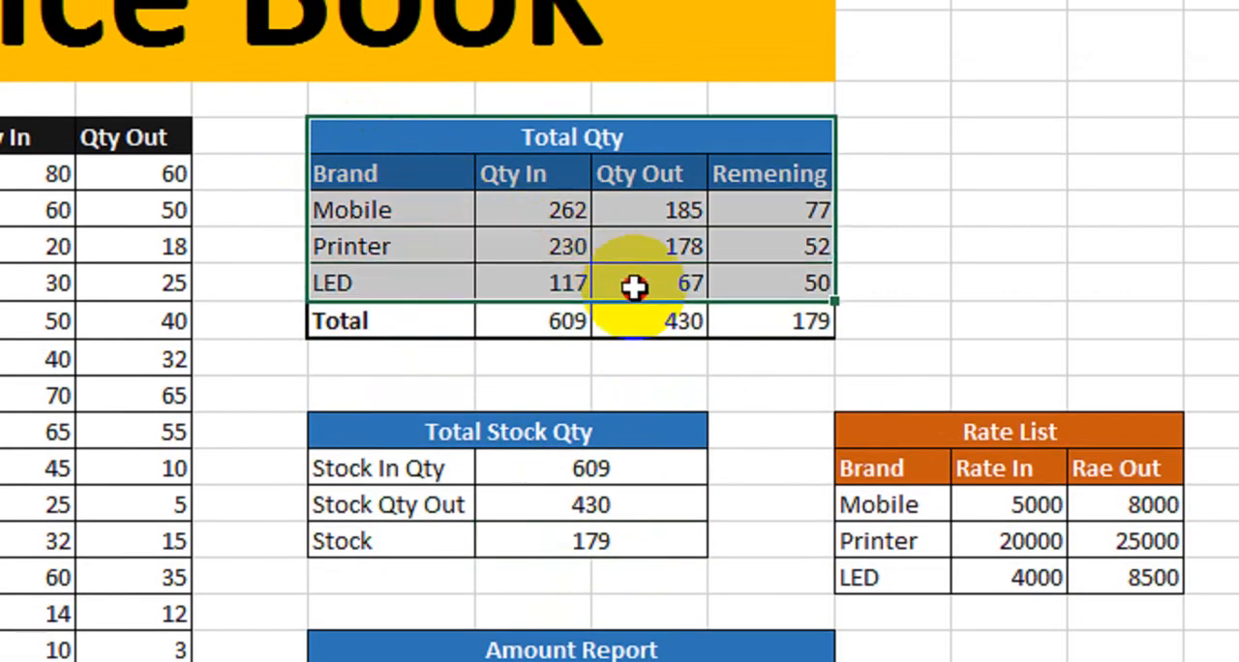
drag(633, 287, 642, 324)
drag(381, 430, 585, 539)
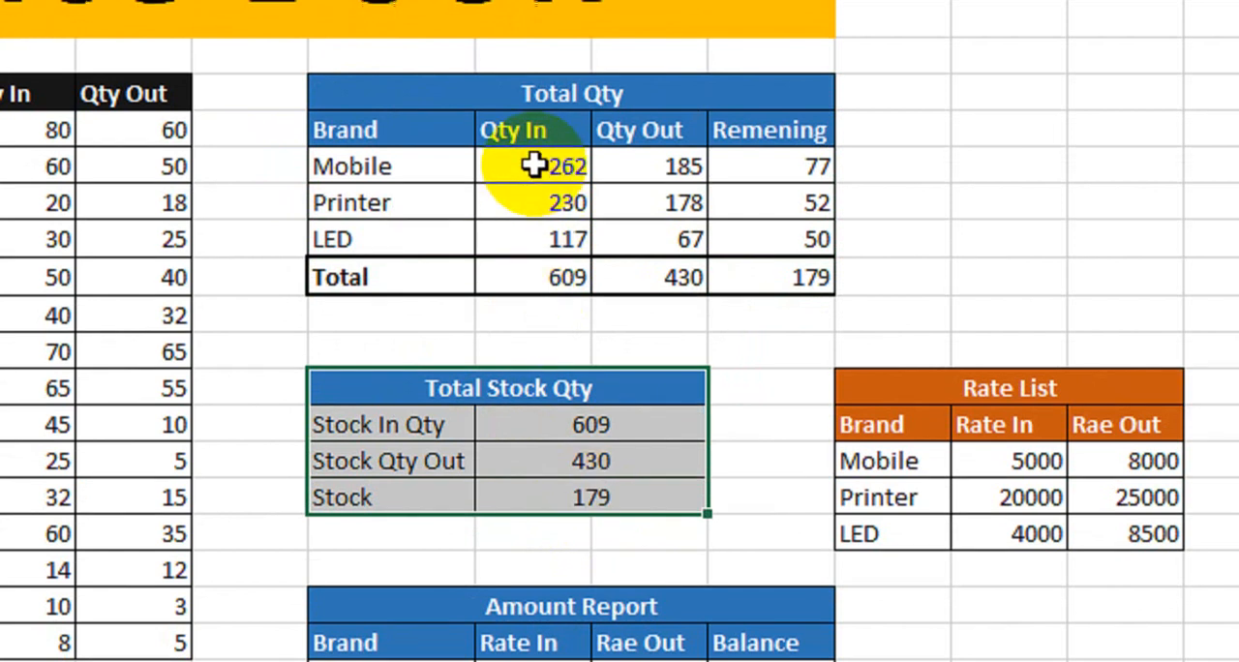
drag(531, 159, 544, 244)
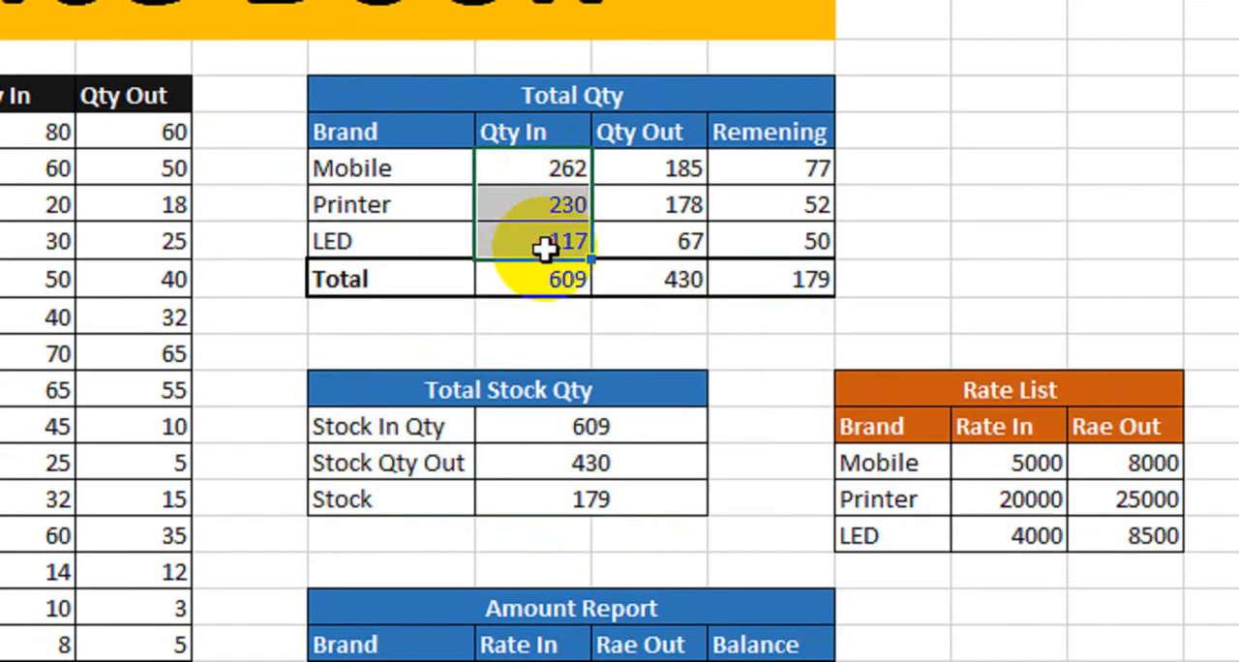
drag(401, 402, 539, 490)
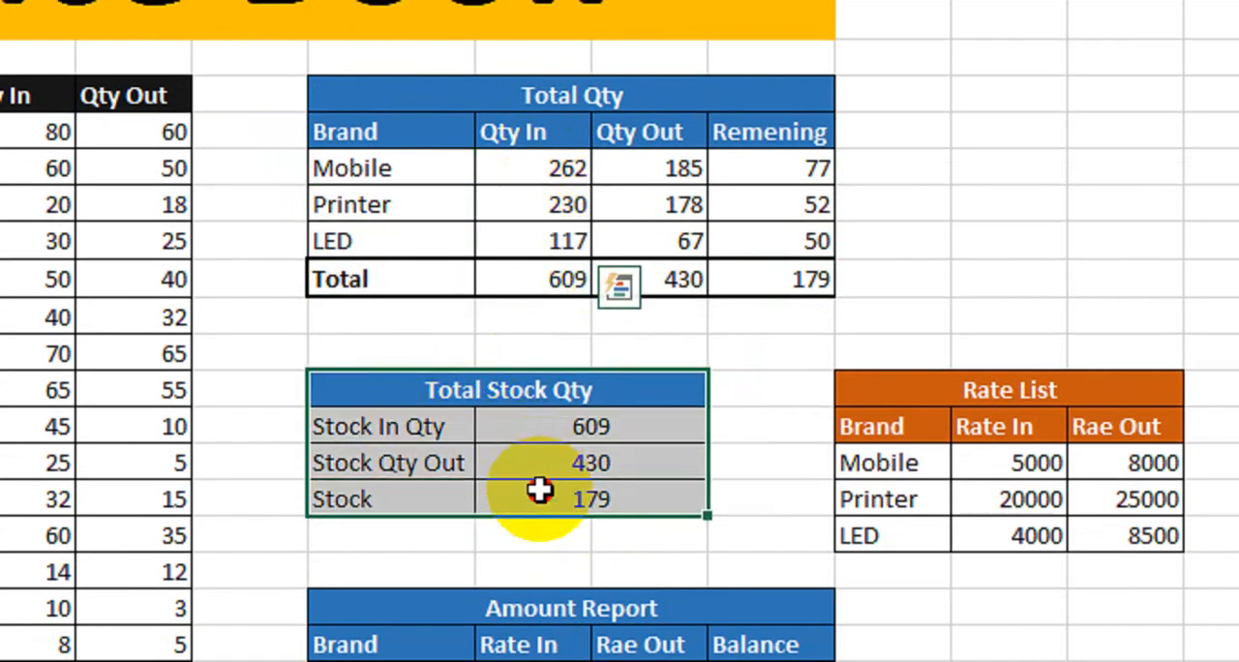
click(359, 429)
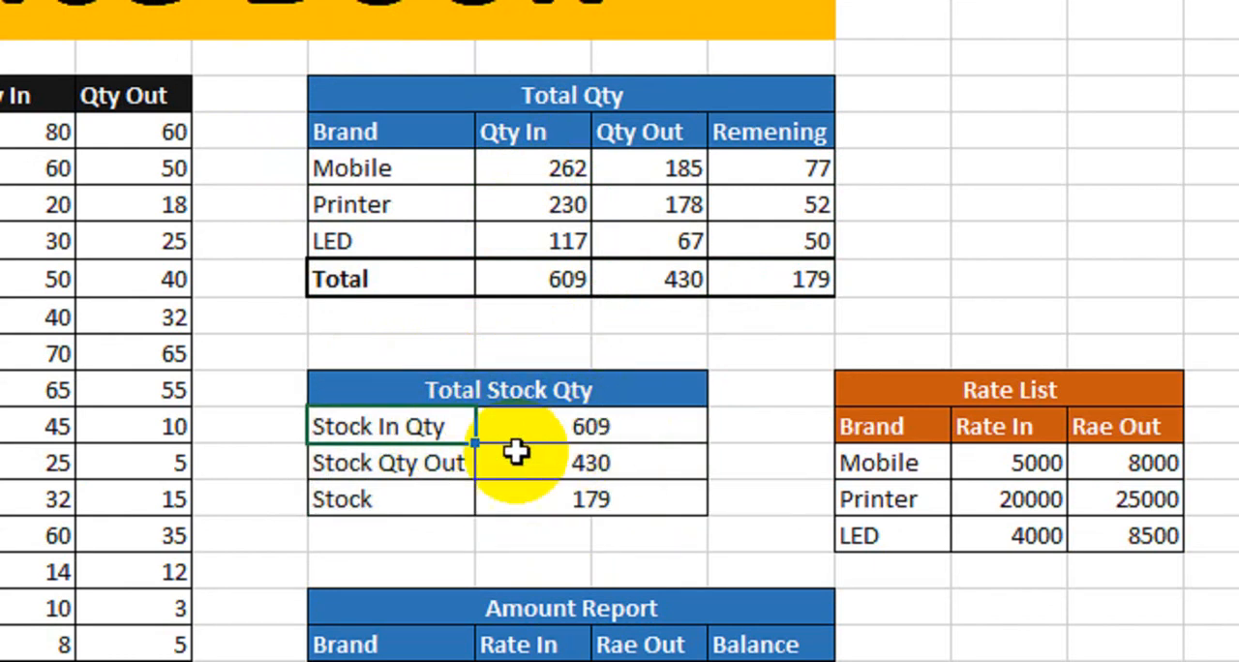
click(457, 465)
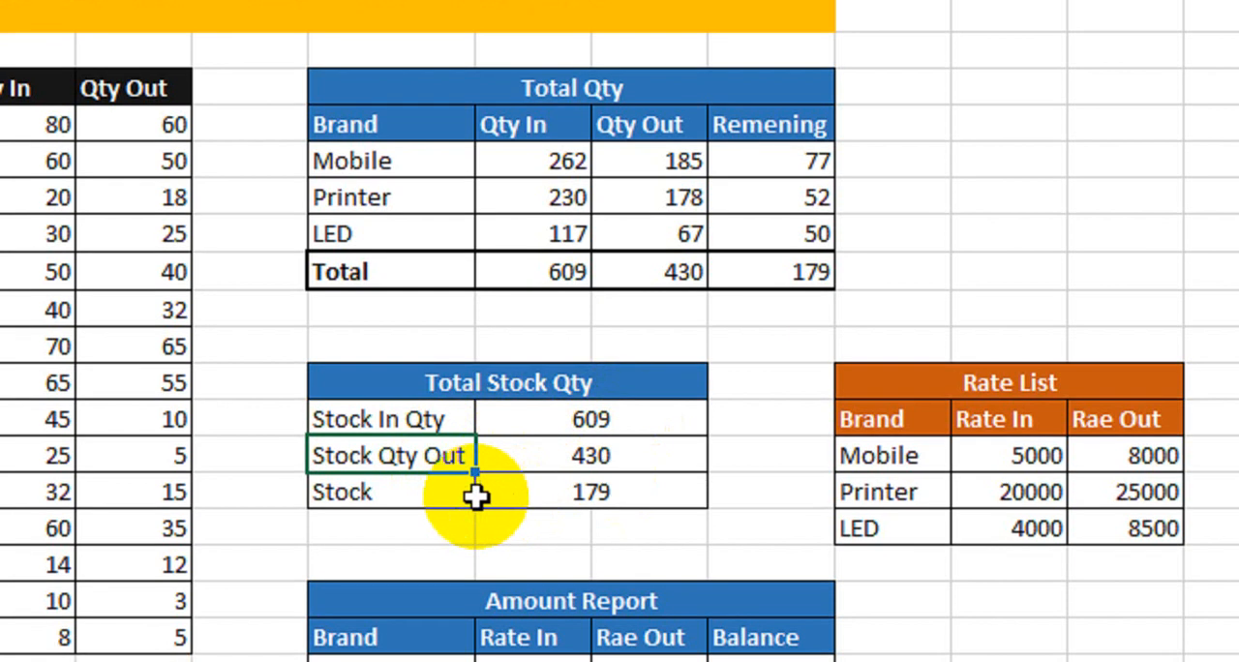
- Correct the misspelled Rae Out header in the Rate List table to Rate Out
click(539, 496)
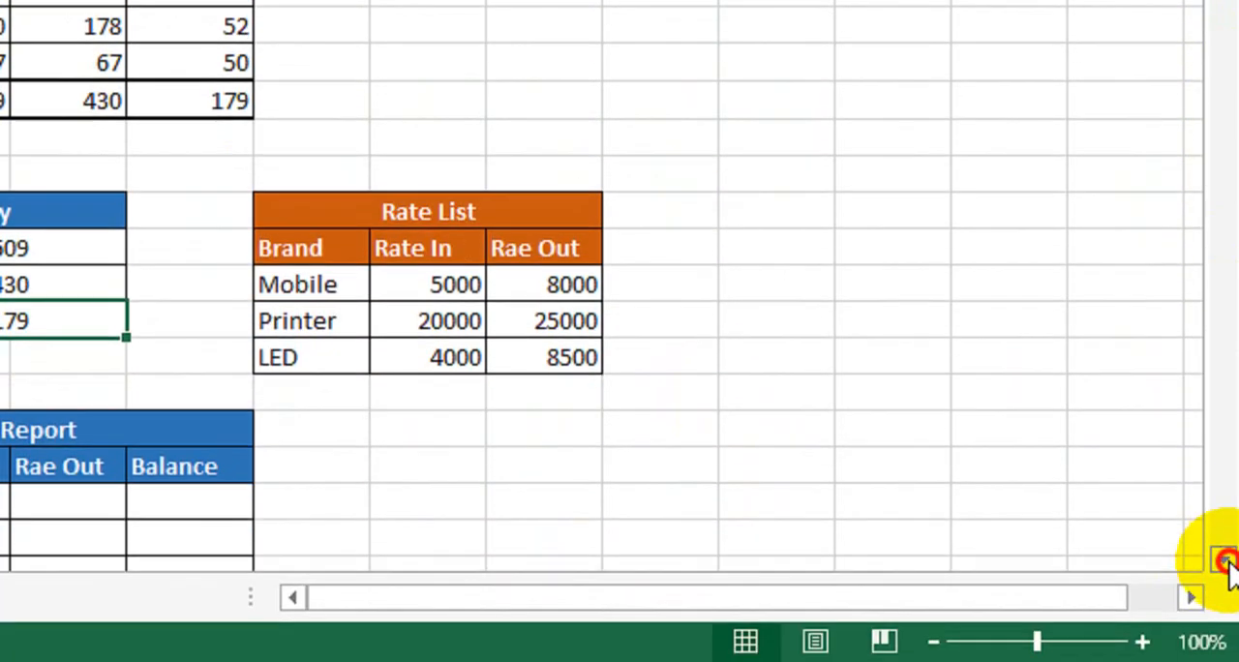
click(1227, 562)
click(1227, 562)
click(1227, 561)
click(1228, 561)
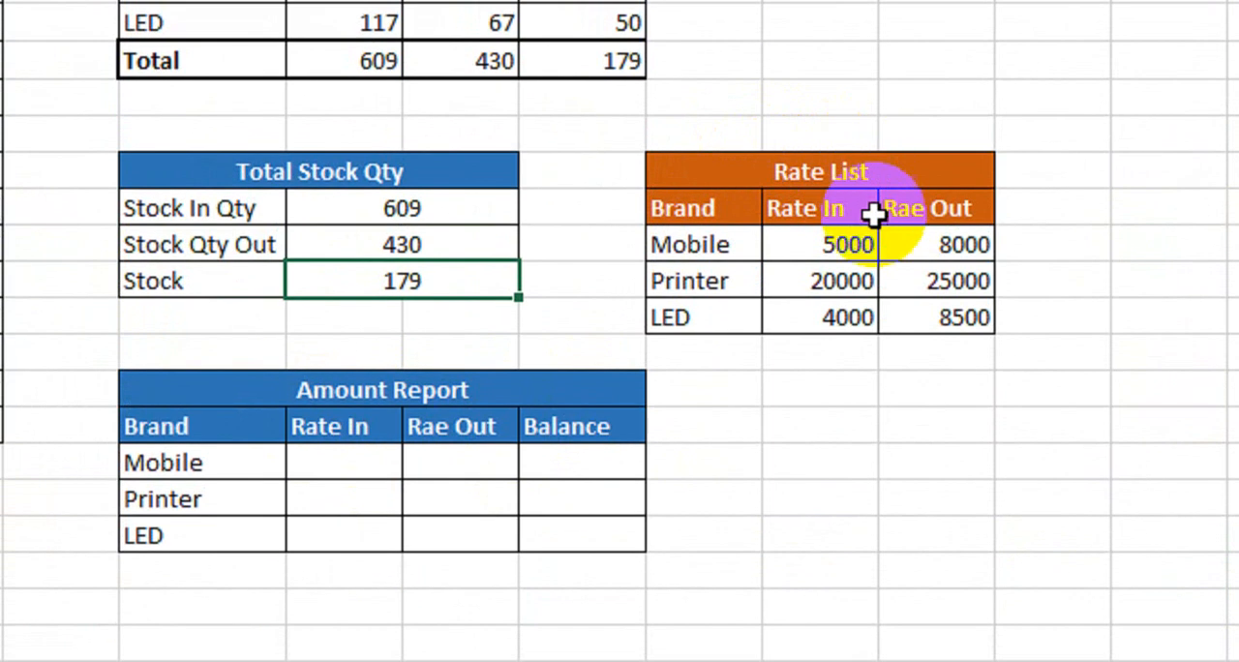
click(702, 245)
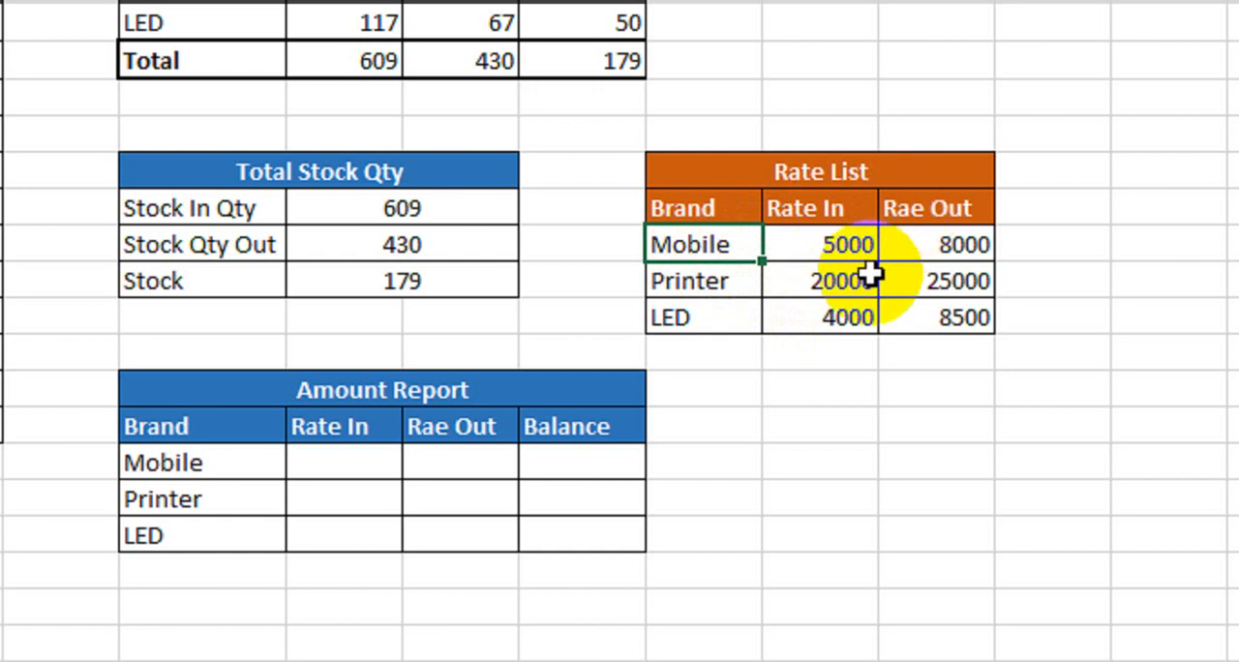
click(922, 208)
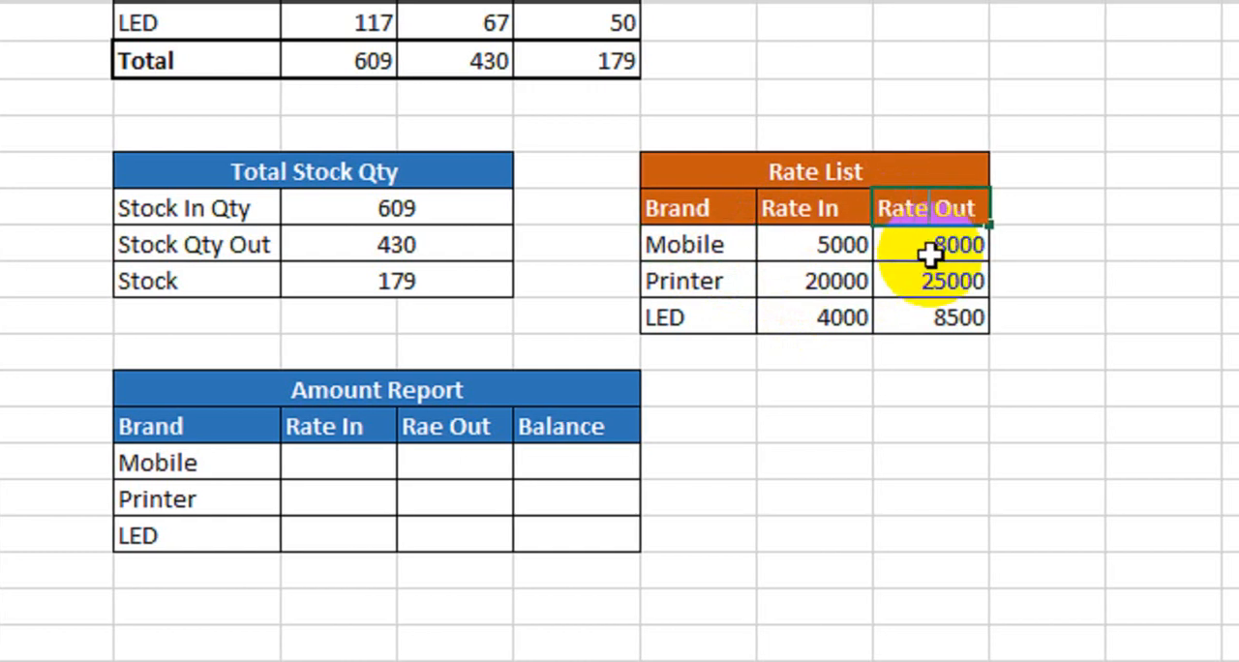
- Review the Rate In and Rate Out values for Mobile, Printer and LED in the Rate List table
click(709, 247)
click(794, 245)
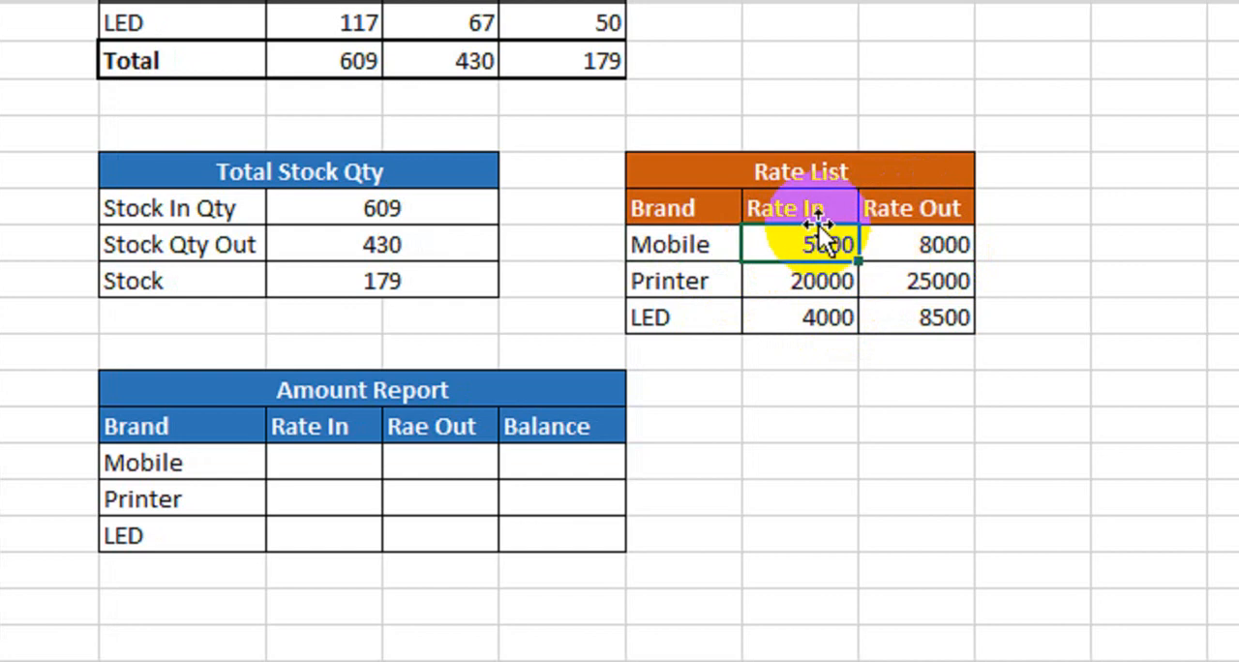
click(905, 221)
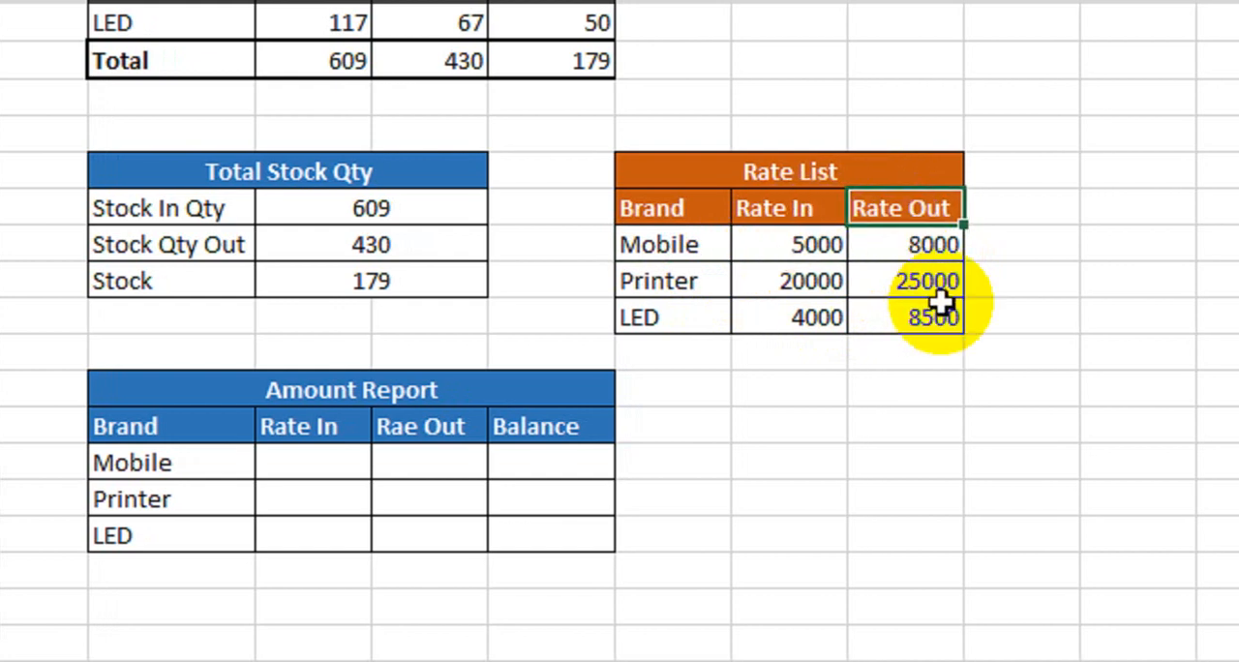
click(894, 249)
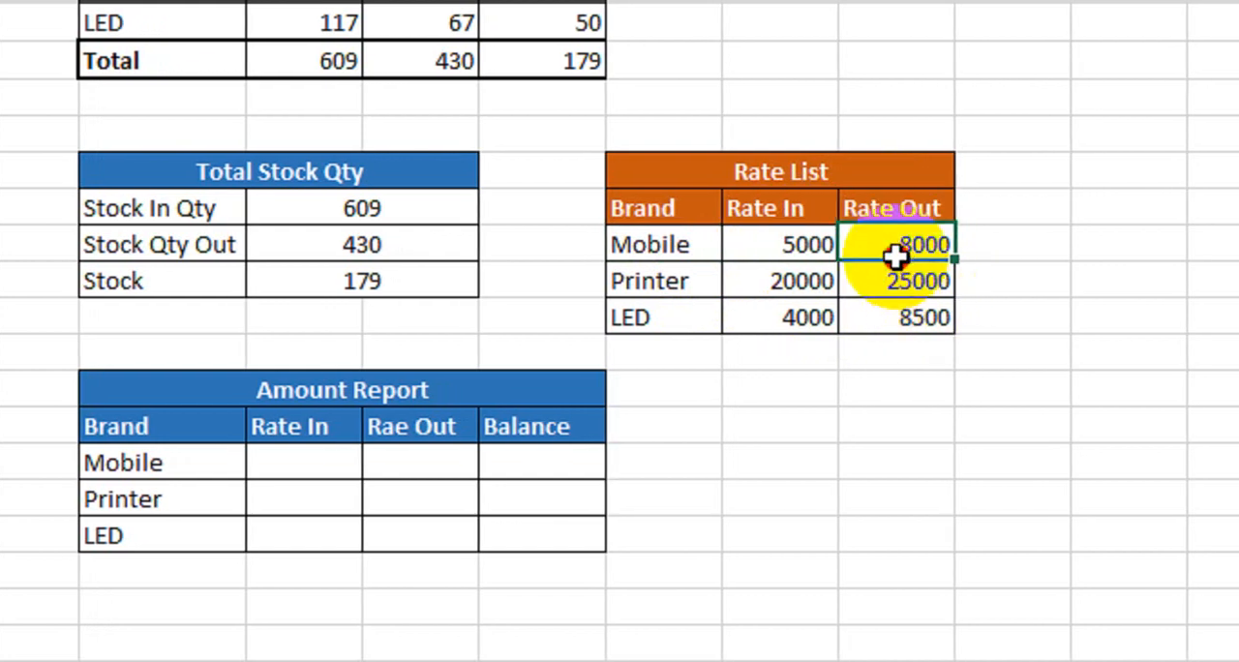
click(718, 281)
click(776, 289)
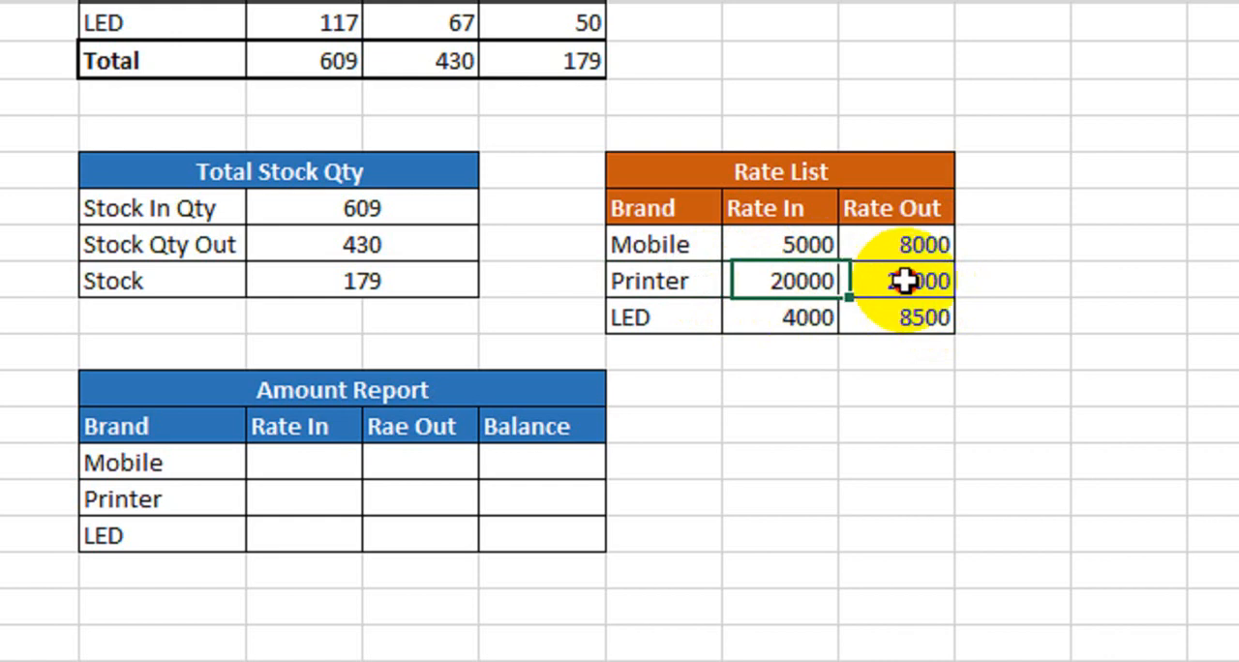
click(908, 281)
click(780, 323)
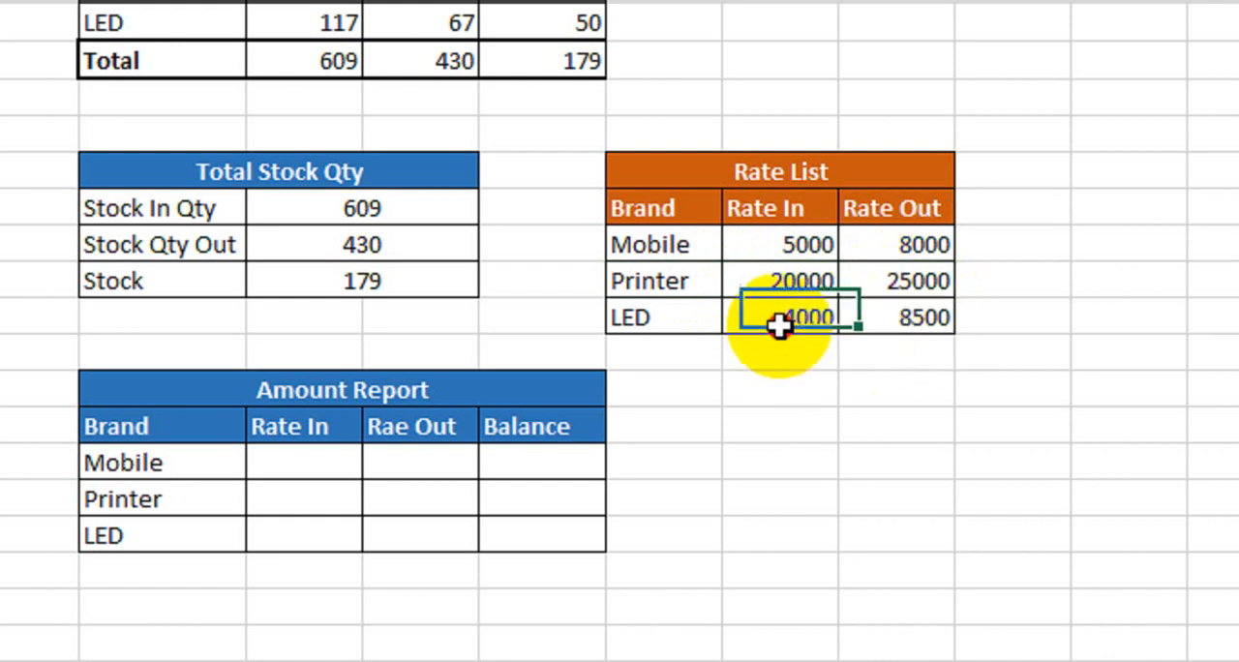
click(908, 324)
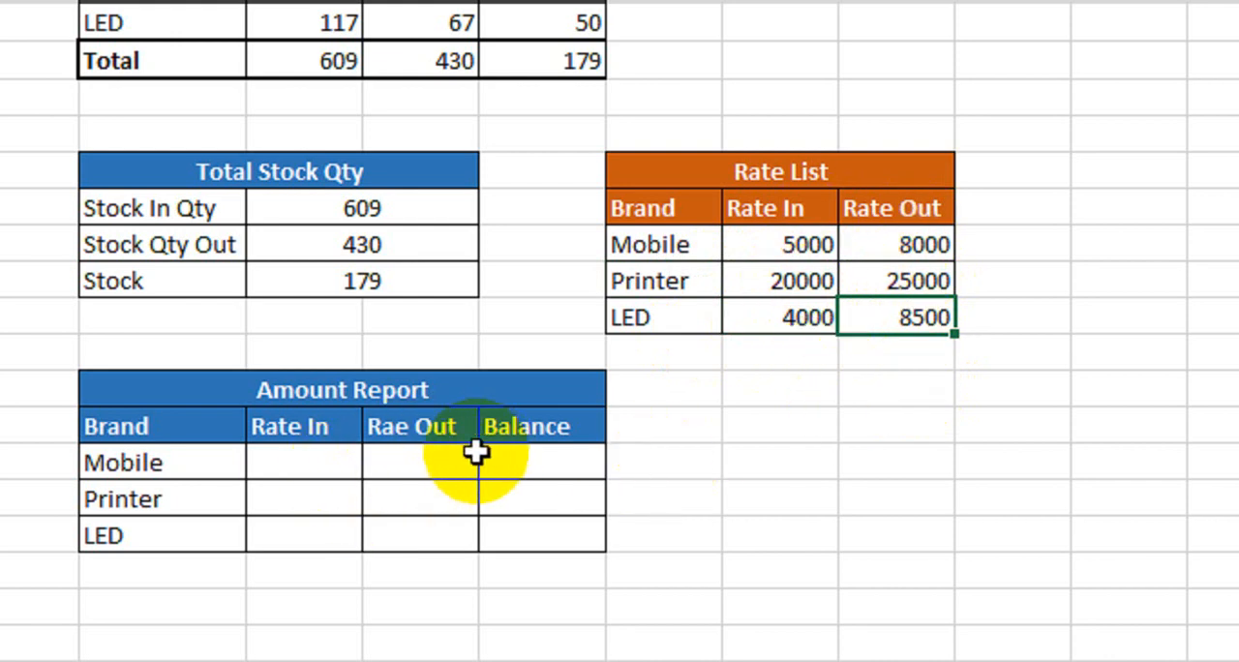
- Calculate Mobile's Rate In amount in the Amount Report by multiplying its Qty In by its Rate In with =H8*L16
click(310, 461)
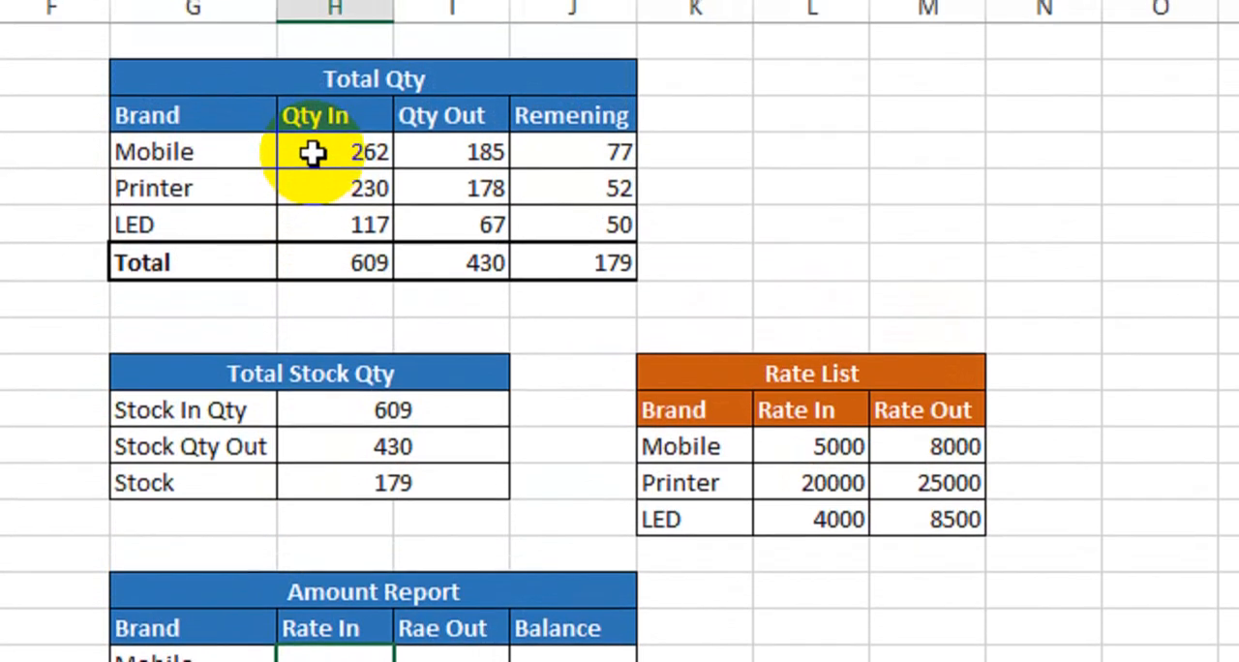
click(311, 109)
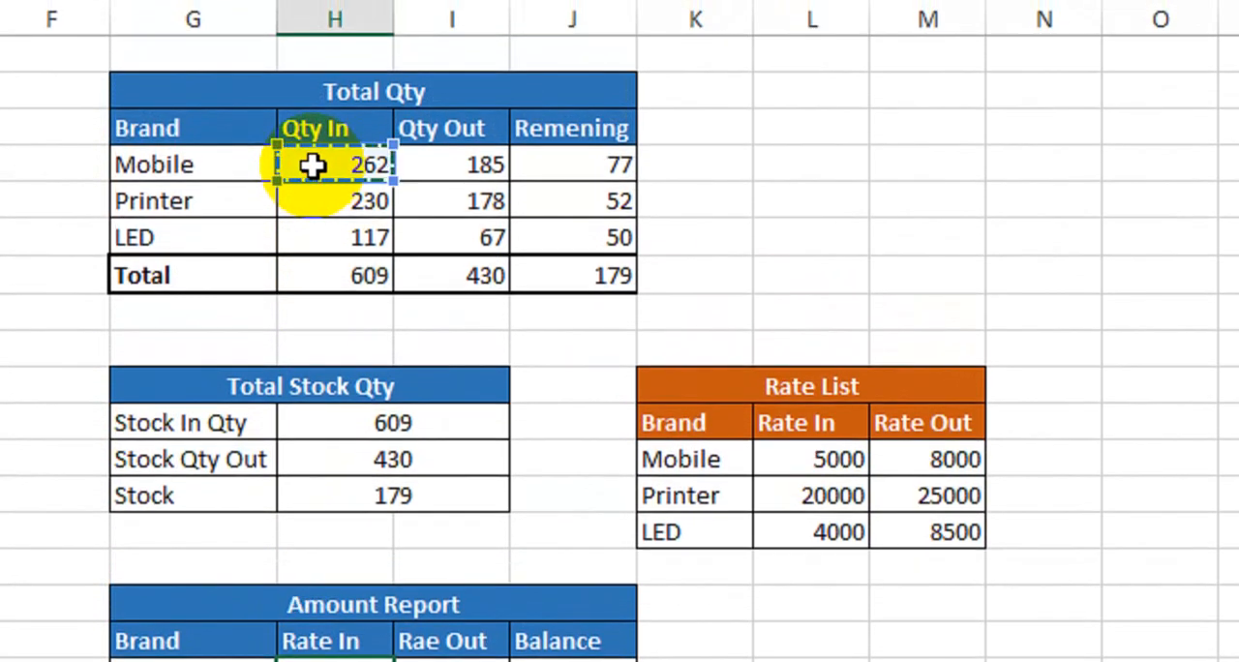
text(*)
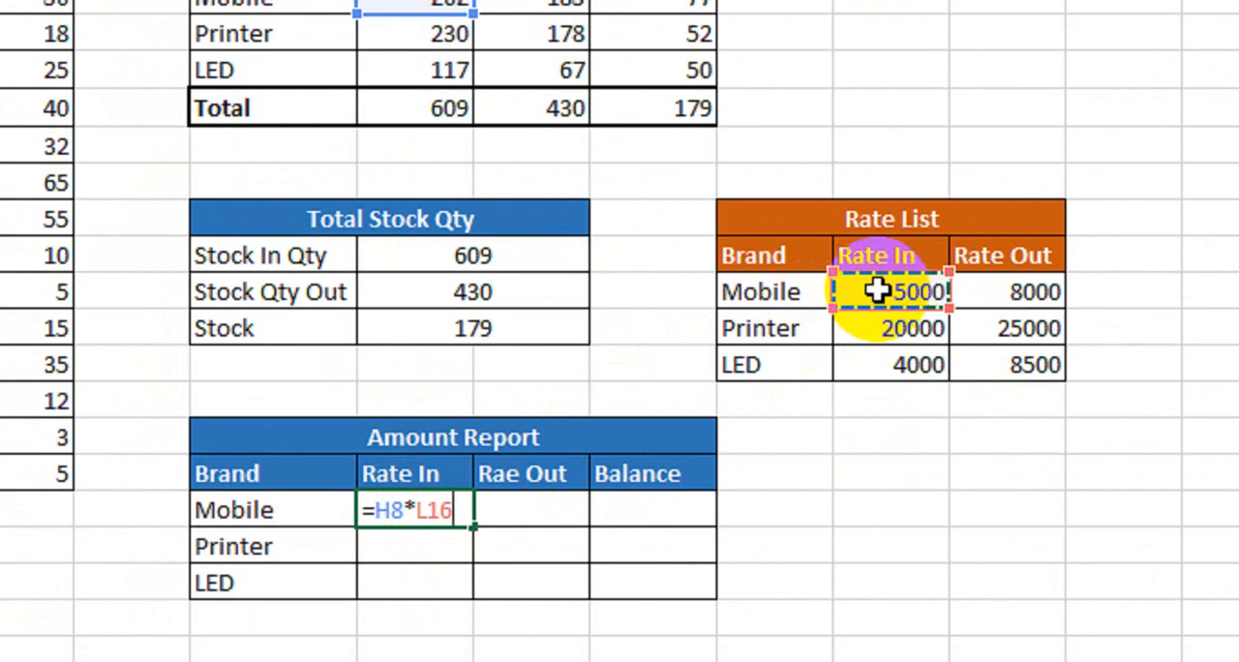
key(Return)
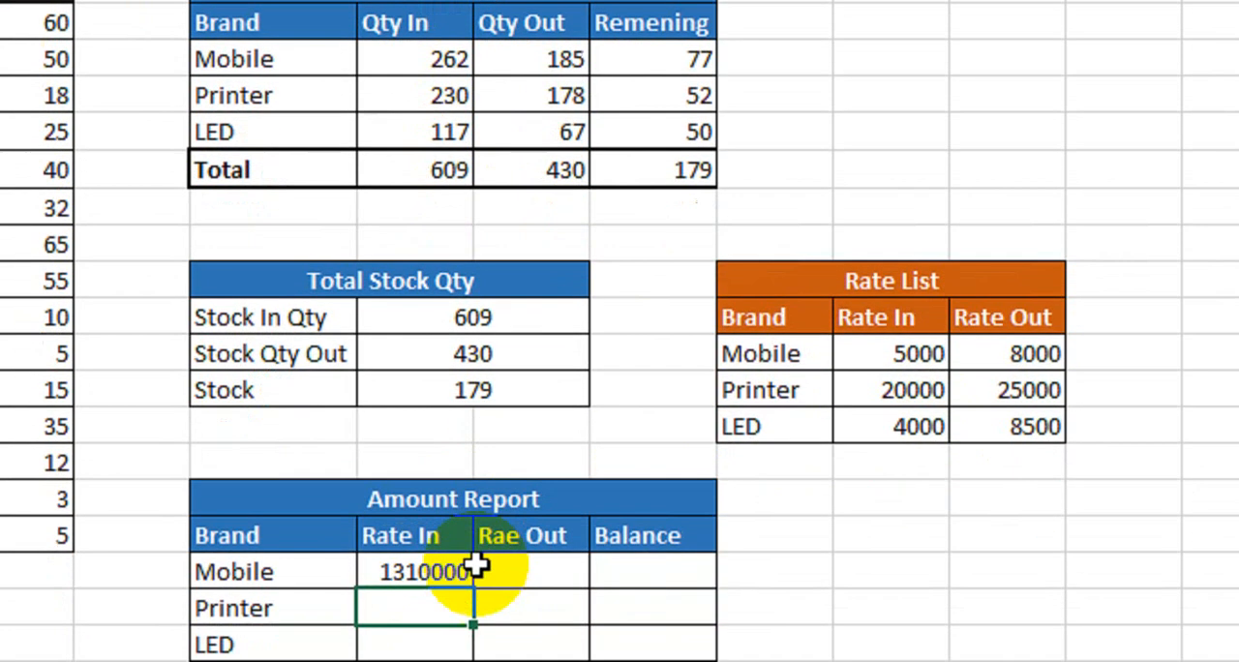
click(455, 568)
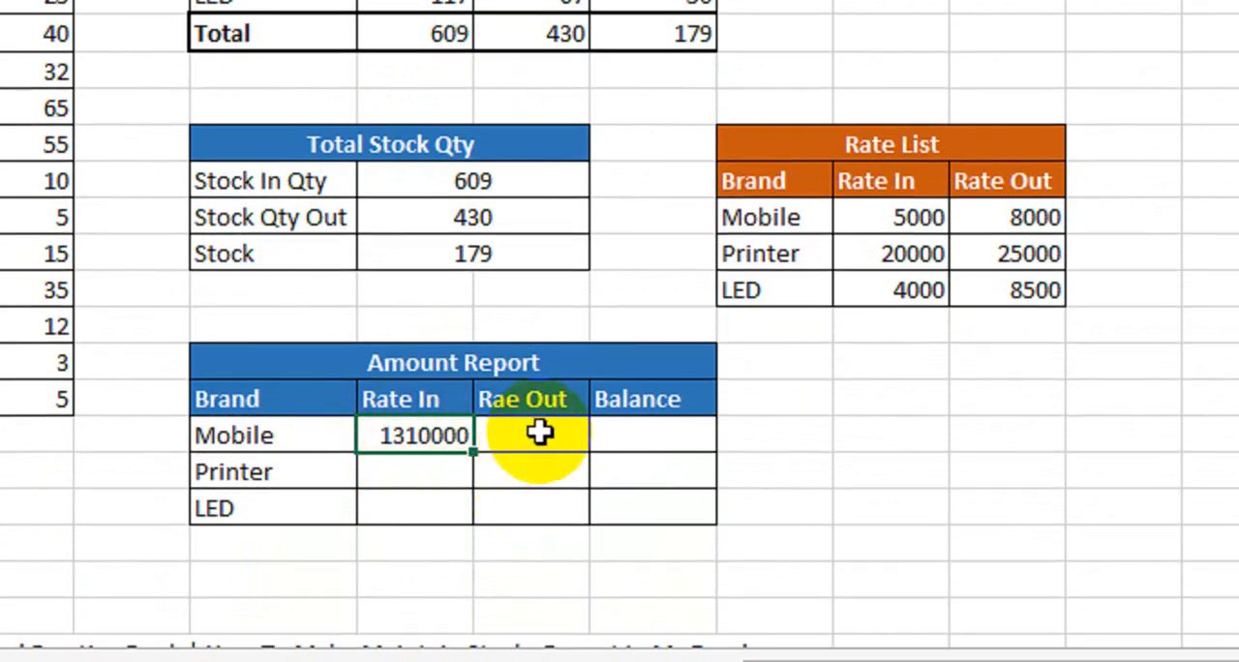
- Correct the Amount Report's Rae Out header to Rate Out and calculate Mobile's amount below it with =I8*M16
click(506, 400)
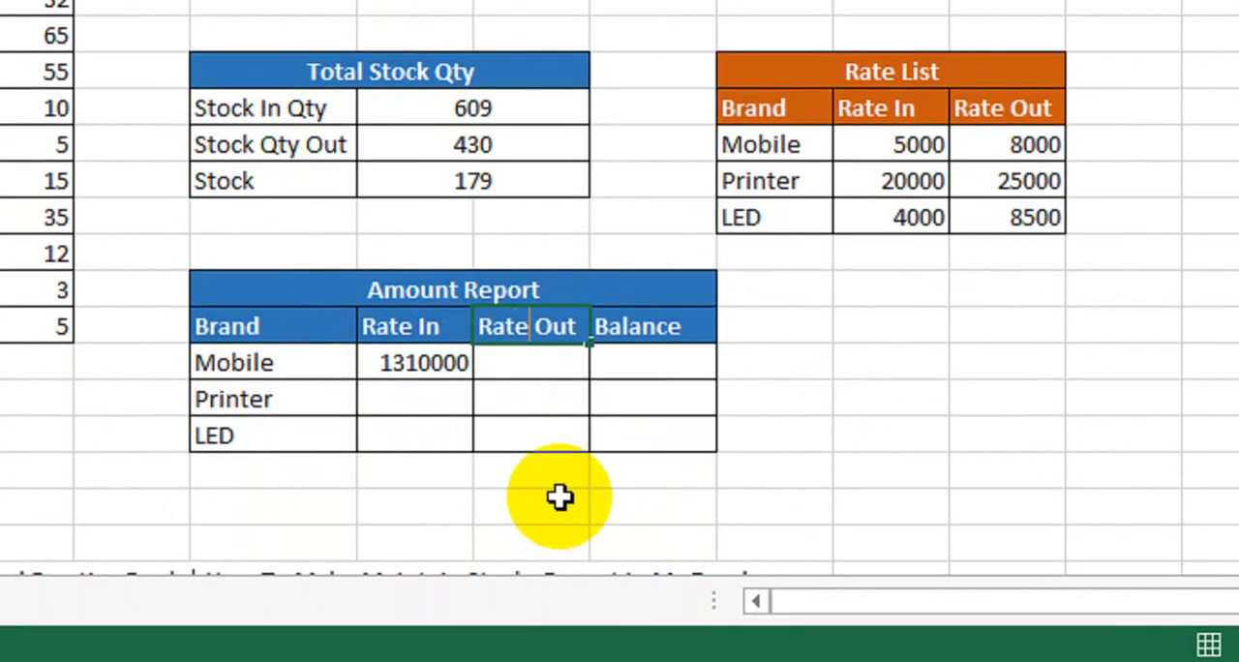
key(Return)
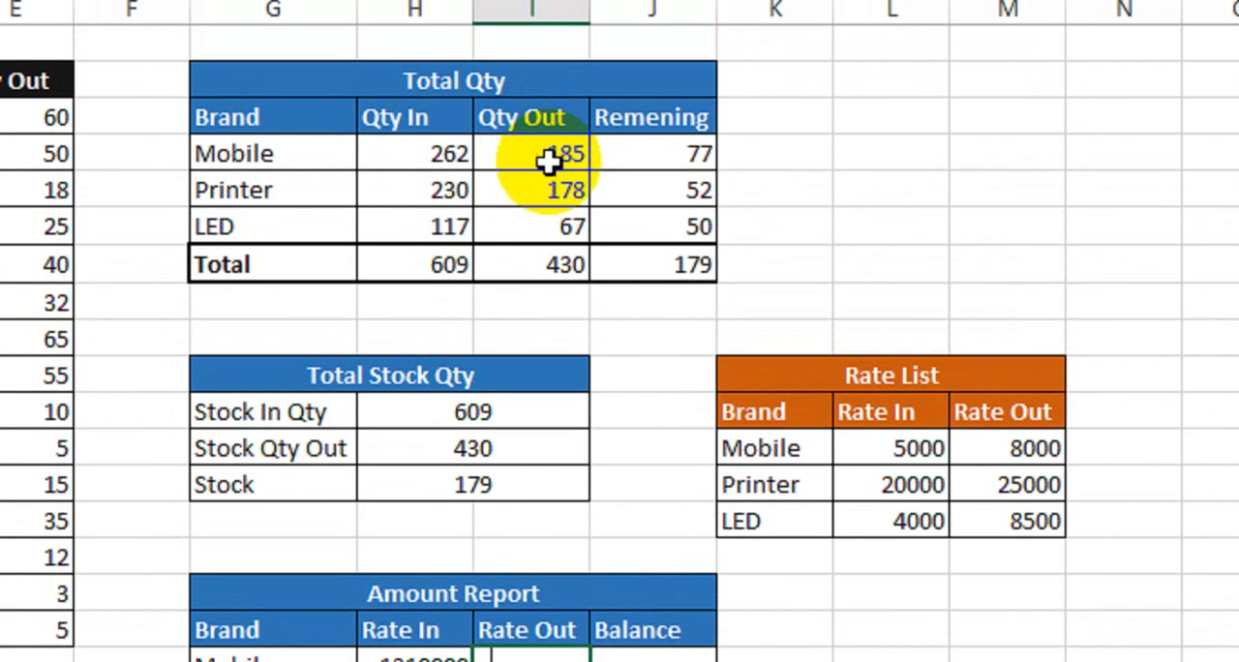
click(549, 162)
key(ctrl+c)
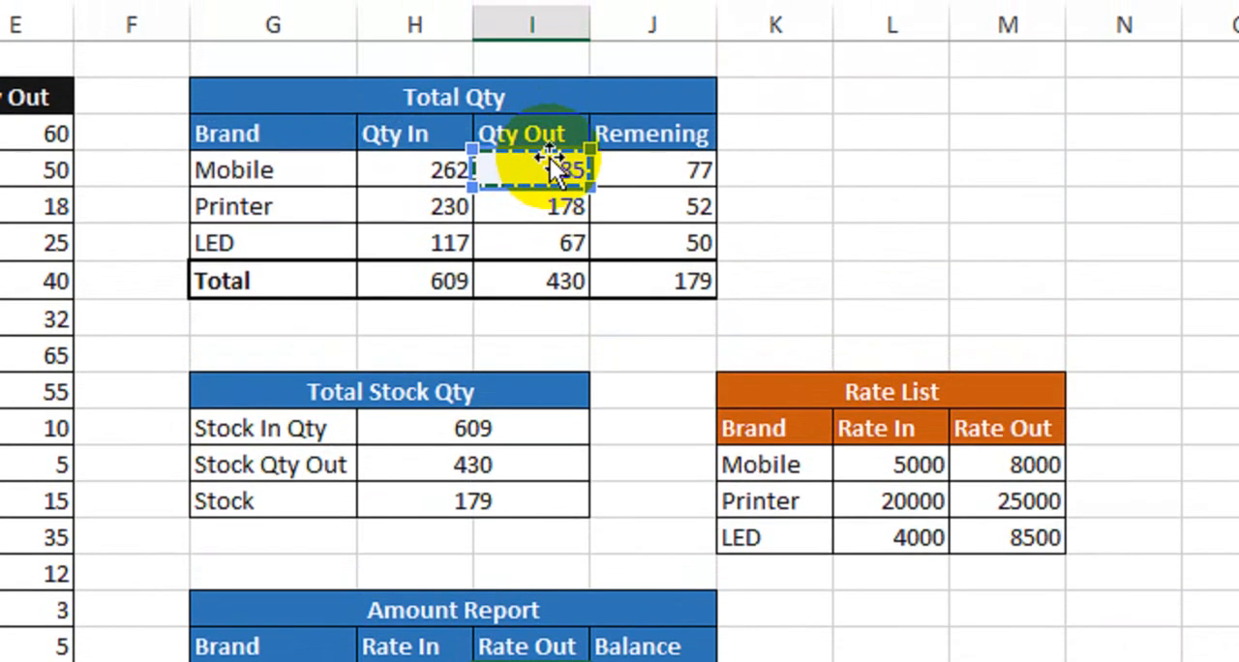
text(*)
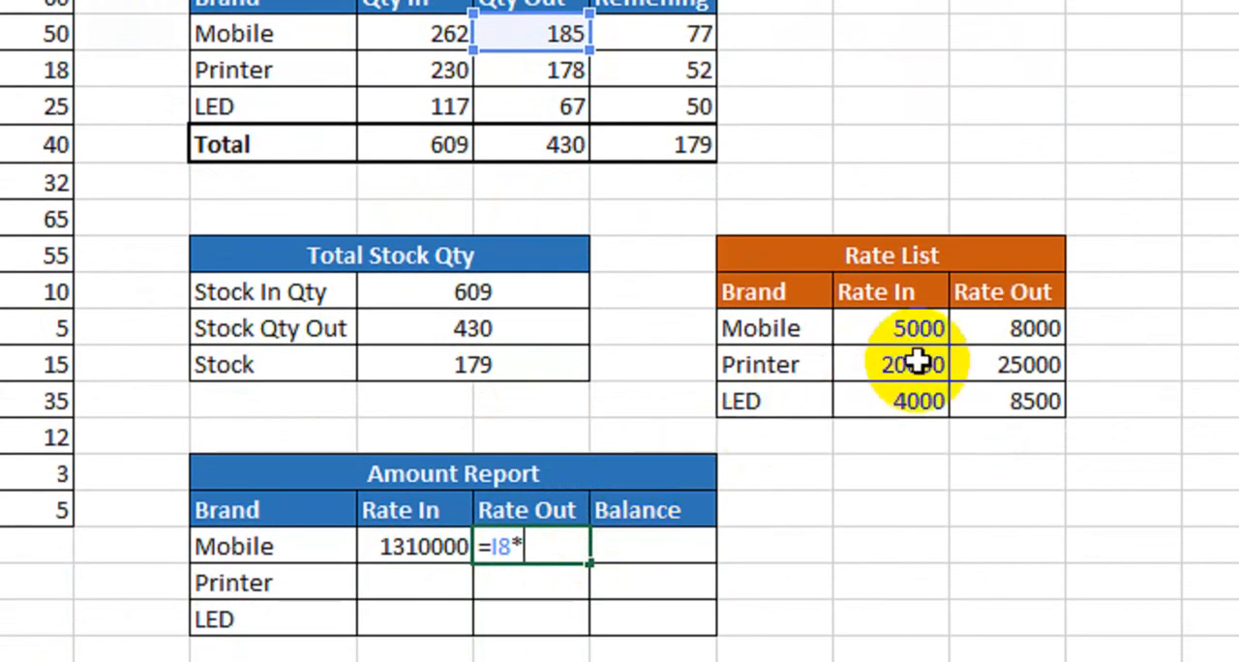
click(986, 342)
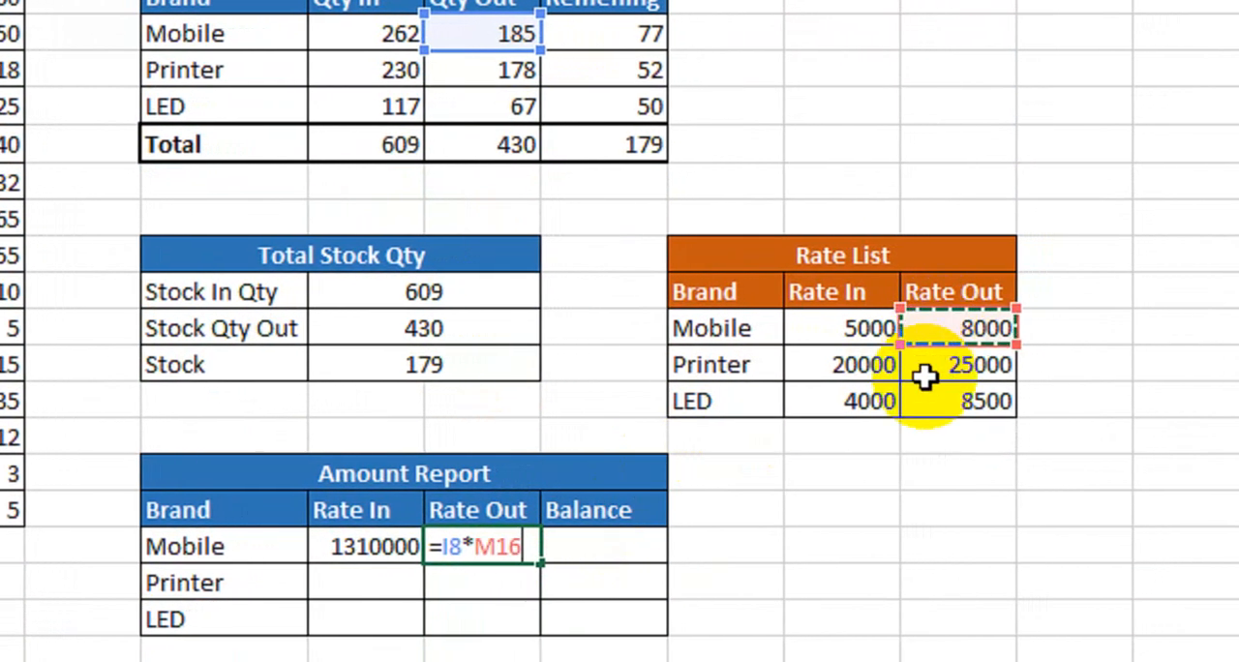
key(Return)
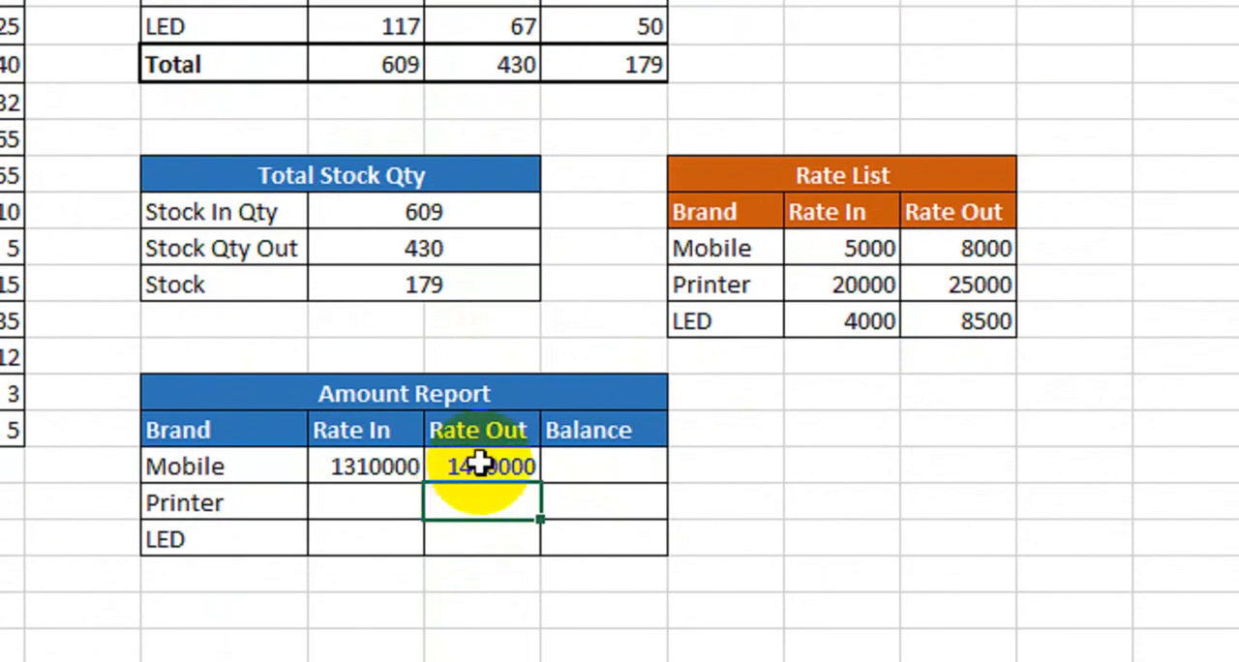
- Calculate Mobile's Balance in the Amount Report by multiplying its Remening quantity by its Rate Out with =J8*M16
click(590, 466)
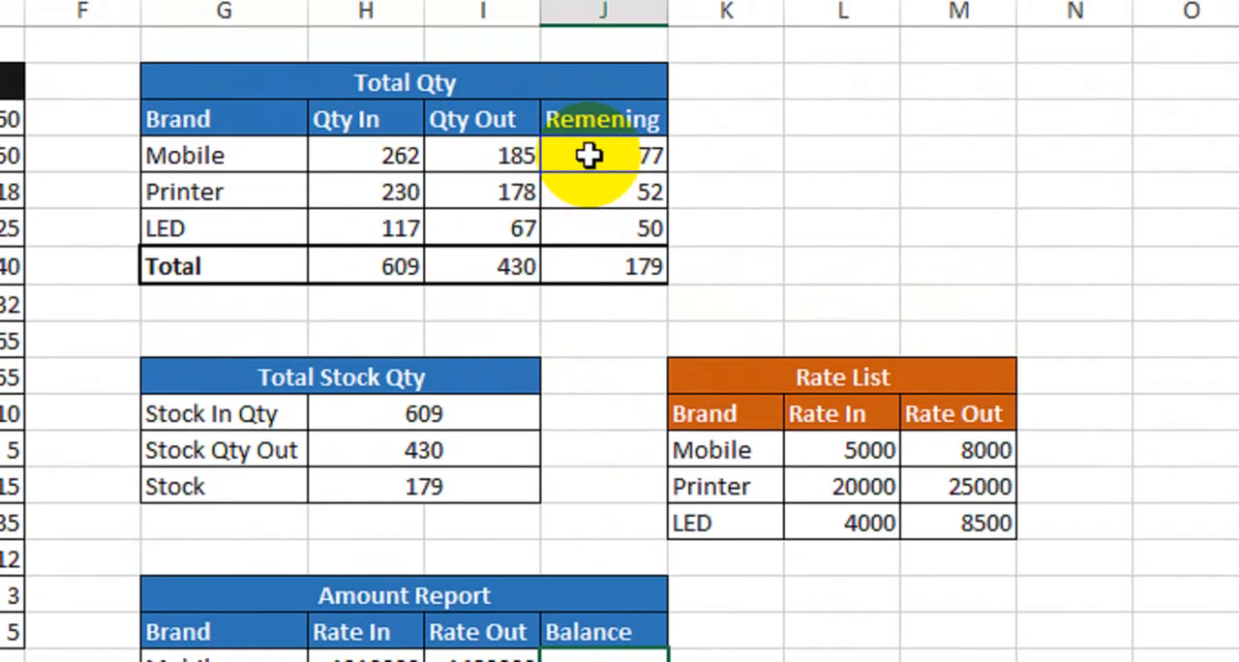
click(585, 124)
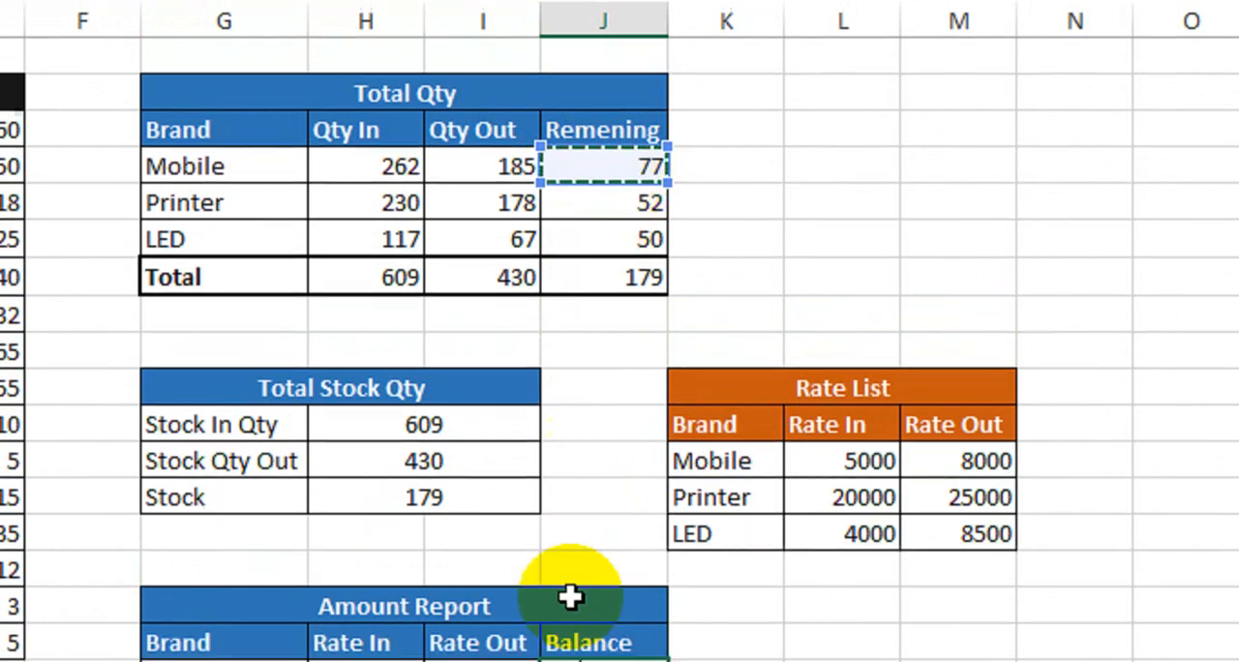
text(*)
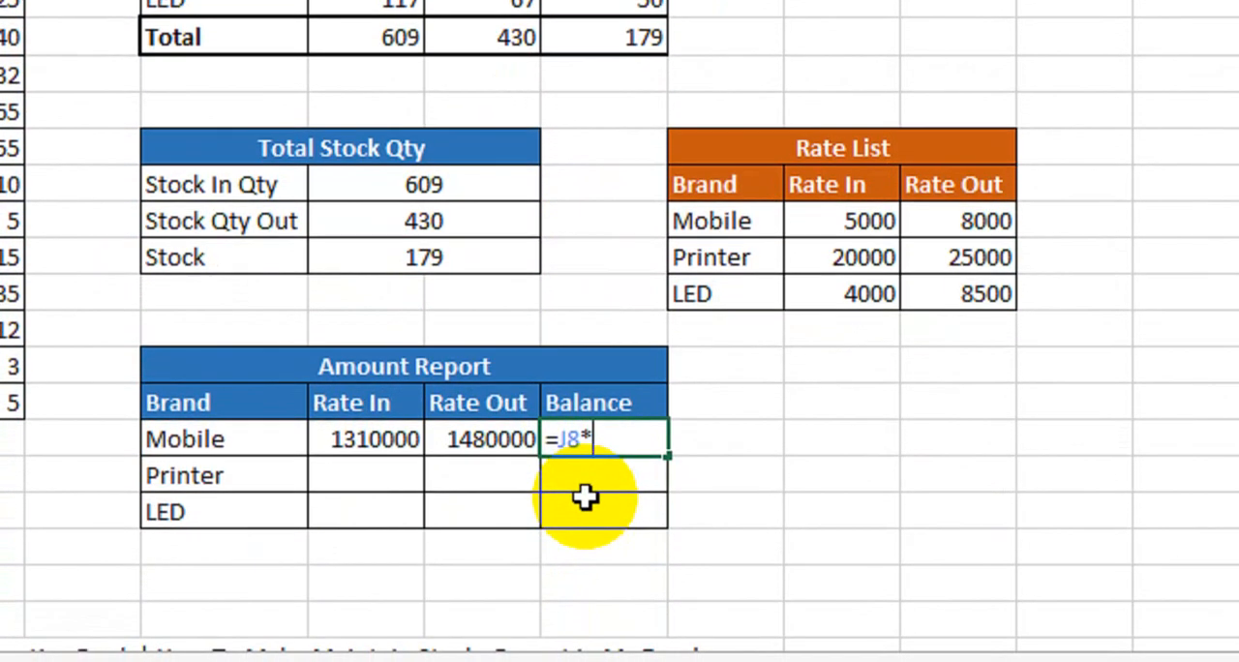
click(931, 222)
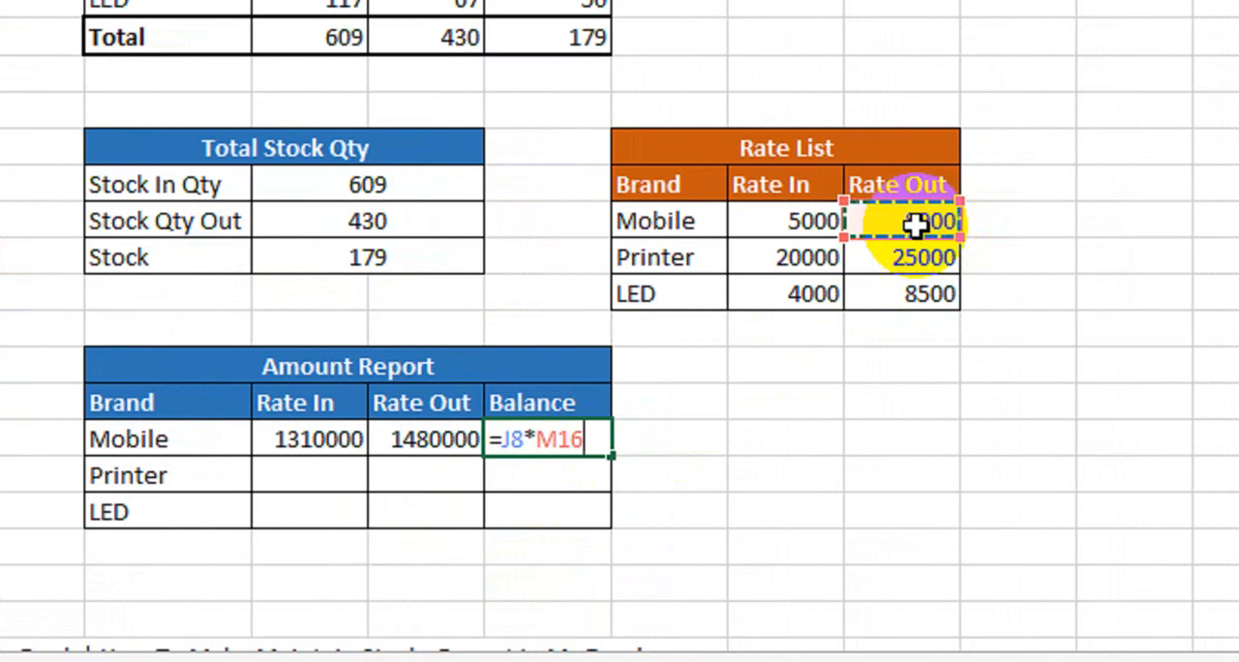
key(Return)
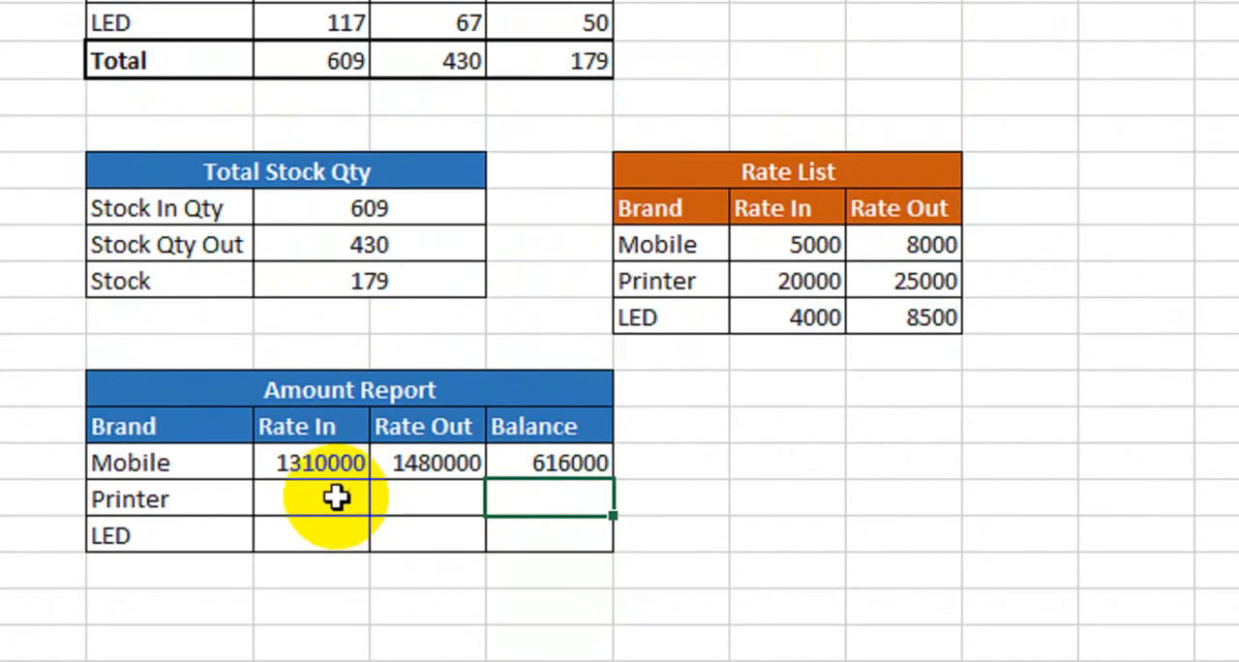
- Calculate Printer's Rate In amount in the Amount Report from its Qty In and Rate In with =H9*L17
click(331, 531)
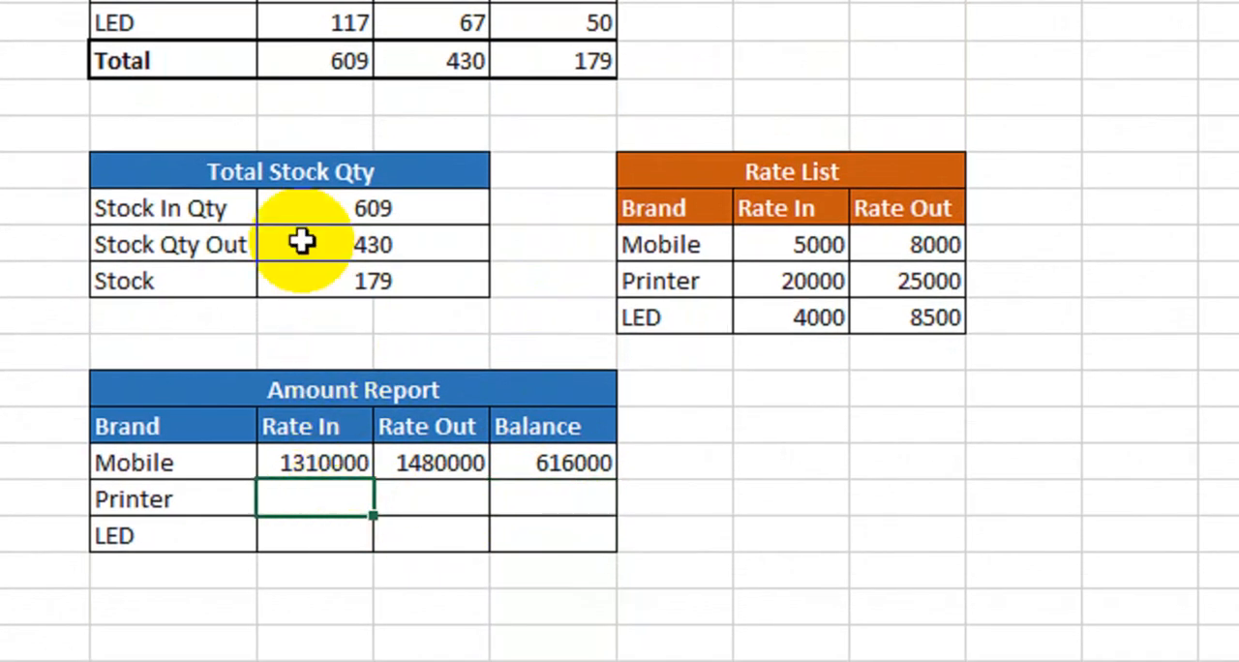
text(=)
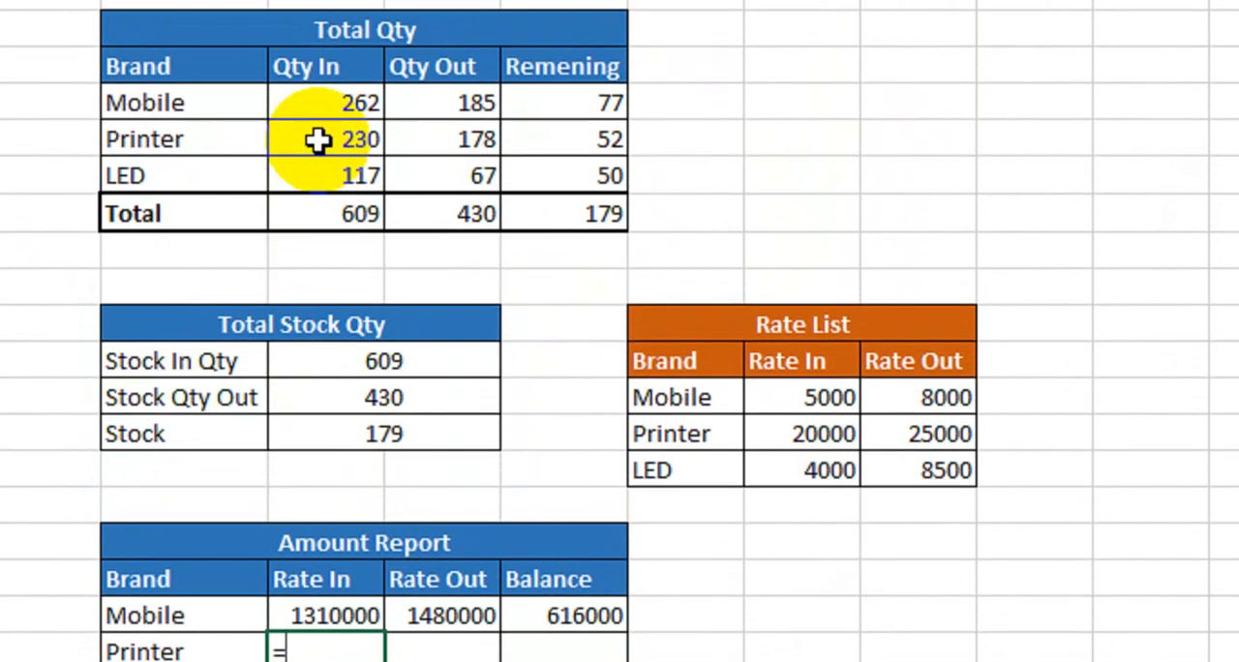
click(319, 165)
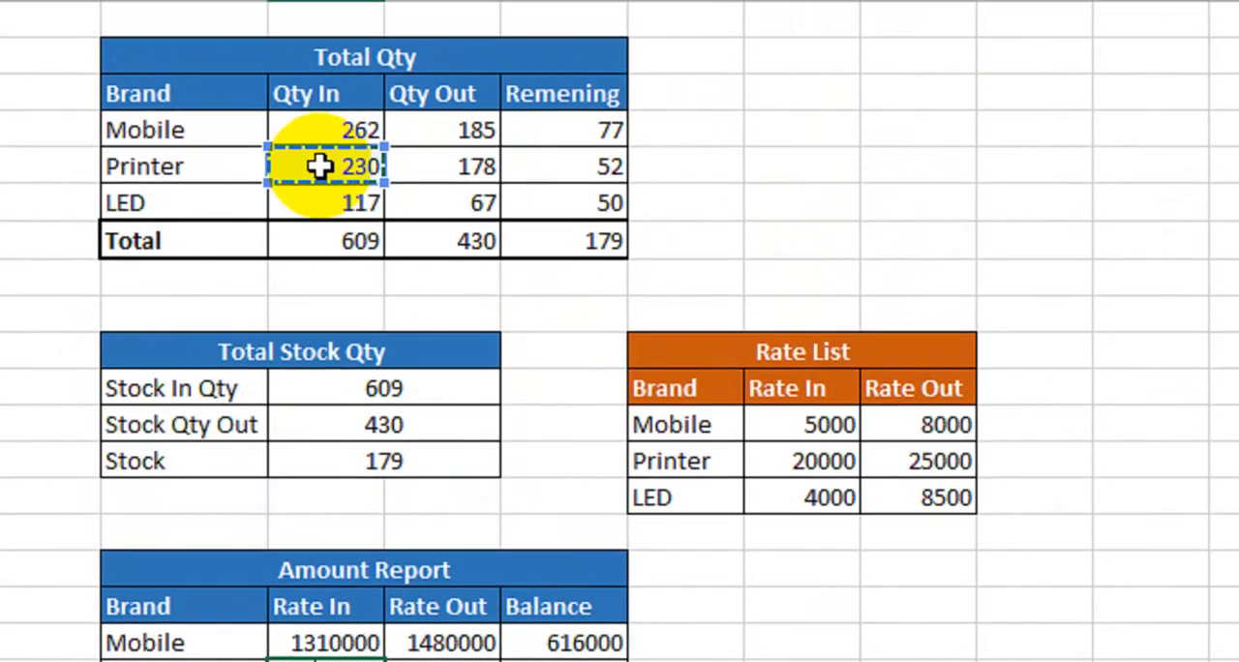
text(*)
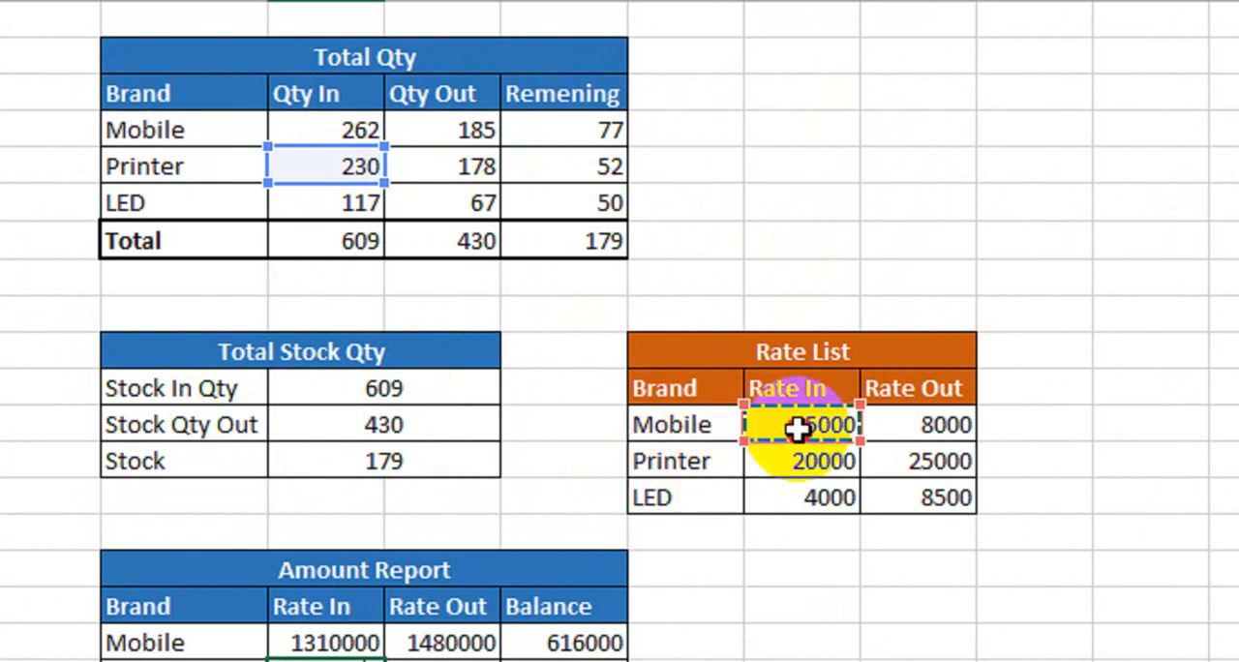
click(799, 459)
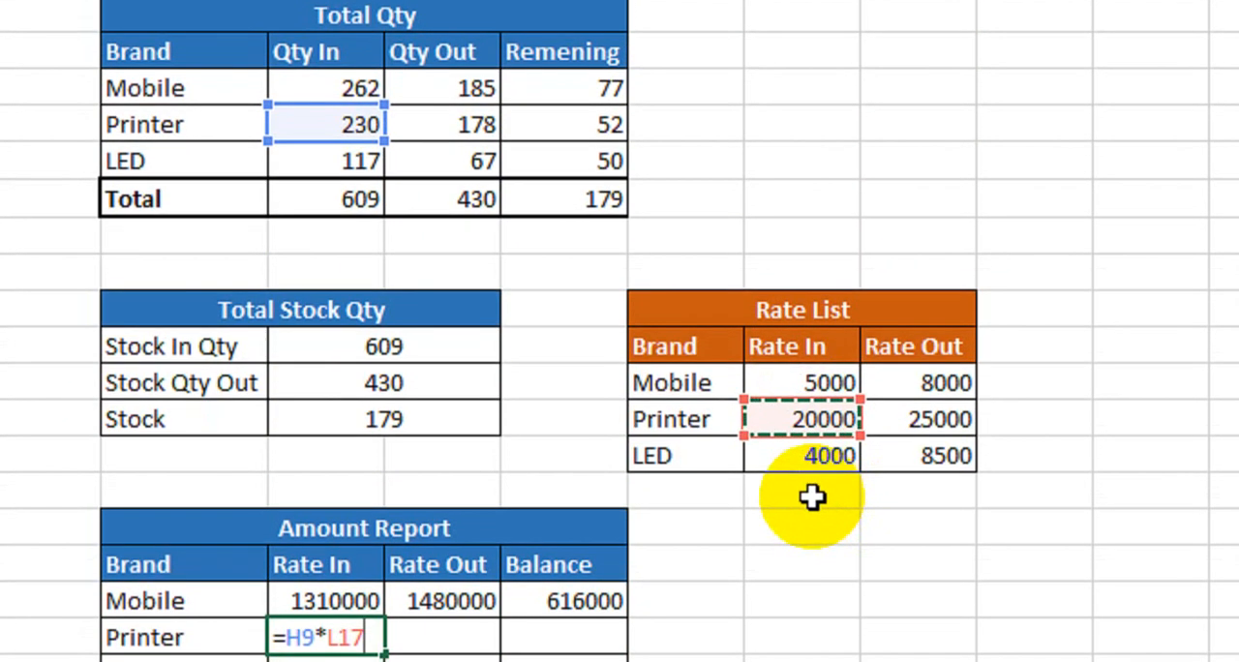
key(Return)
- Calculate Printer's Rate Out amount in the Amount Report by multiplying its Qty Out by its Rate Out with =I9*M17
click(435, 628)
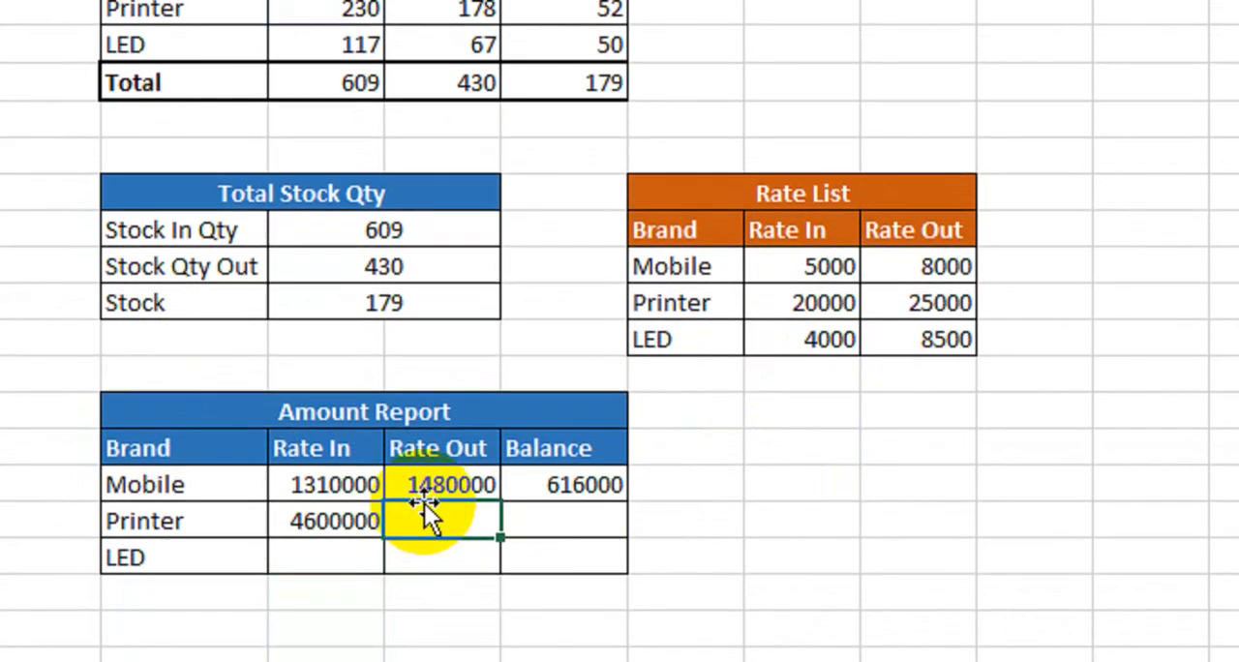
text(=)
click(443, 8)
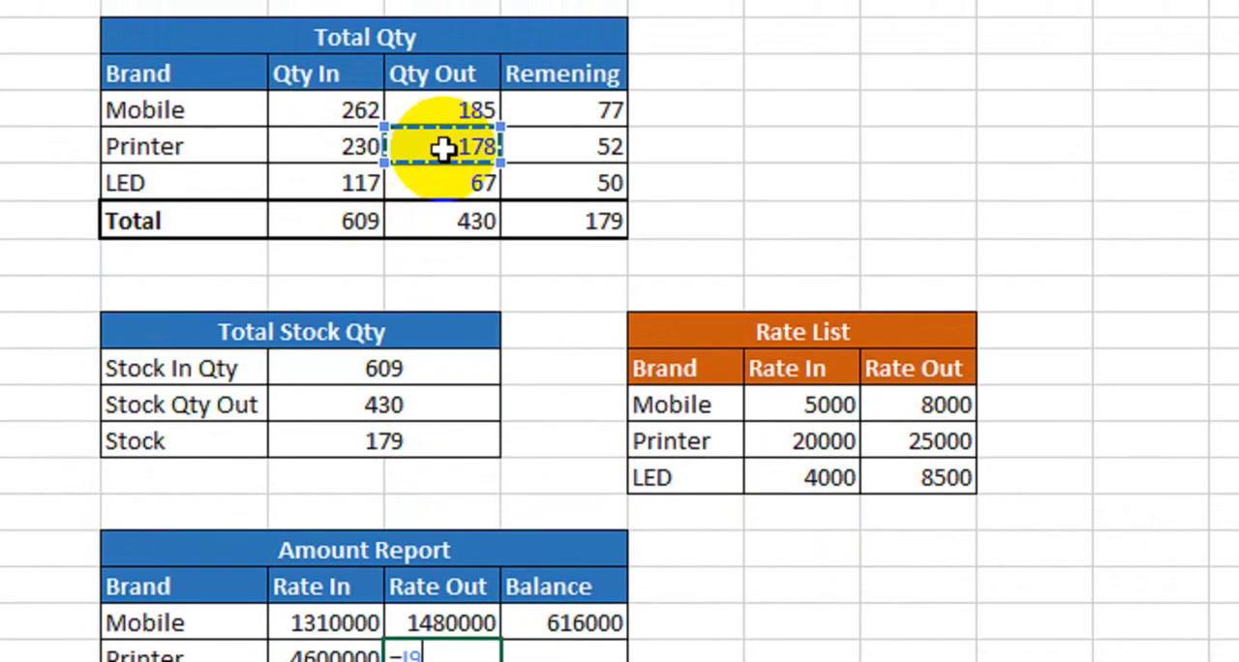
text(*)
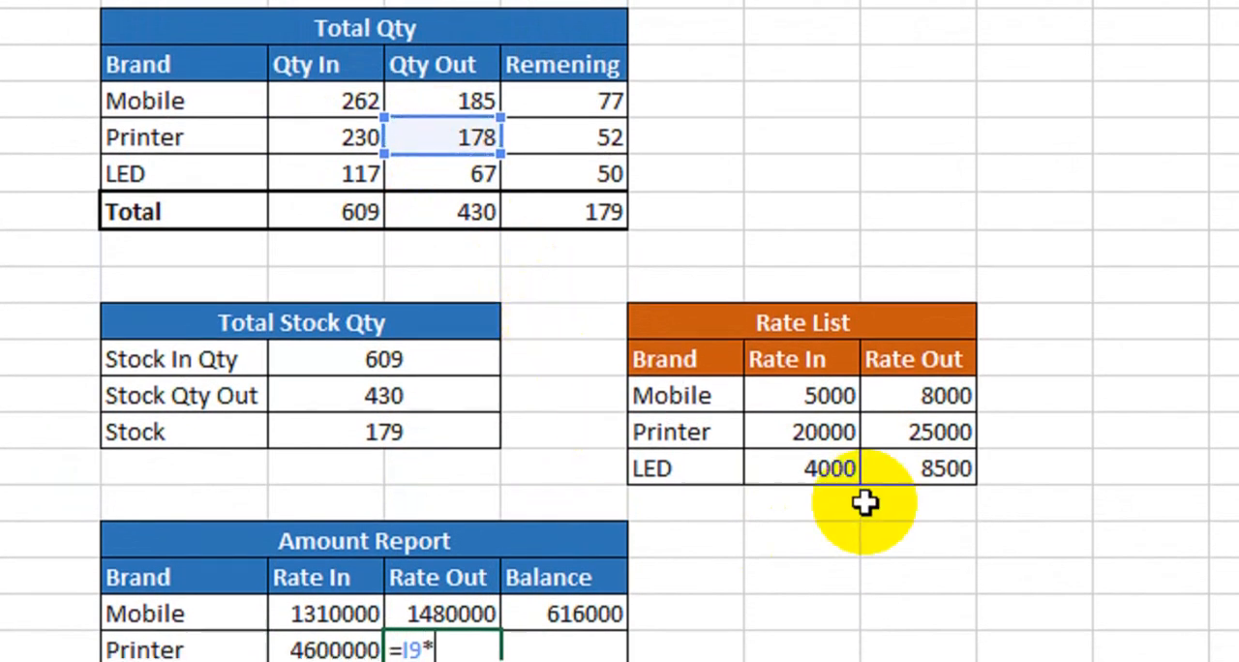
click(905, 446)
click(606, 509)
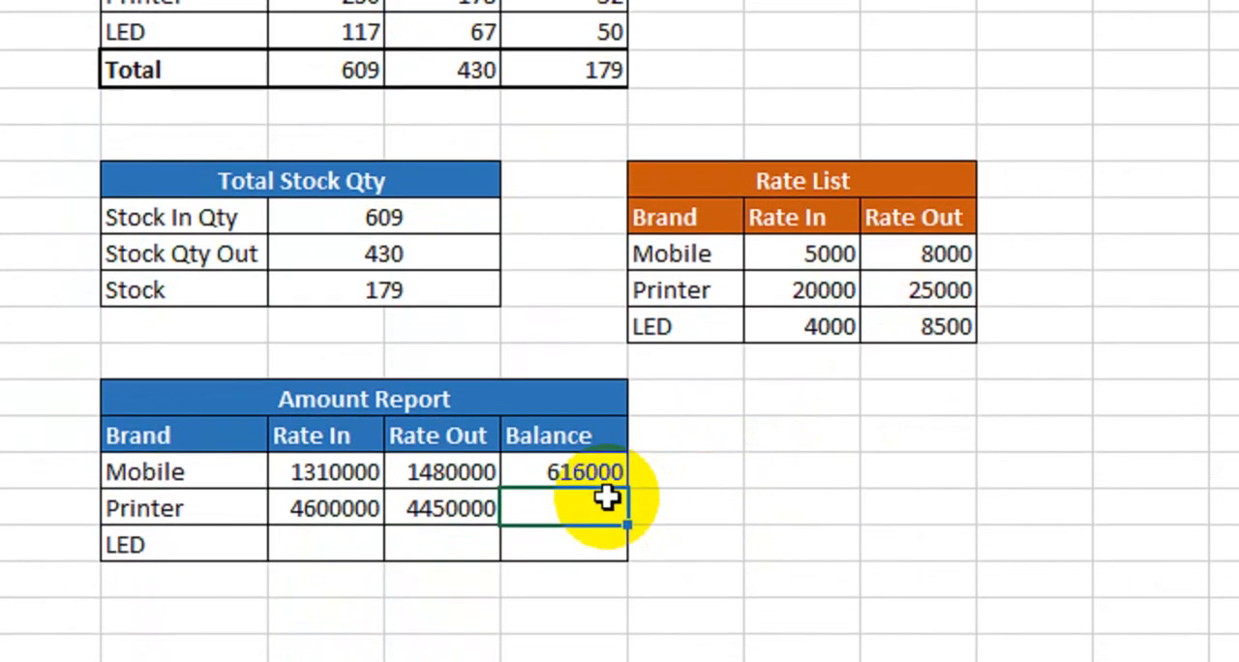
- Calculate Printer's Balance in the Amount Report by multiplying its Remening quantity by its Rate Out with =J9*M17
text(=)
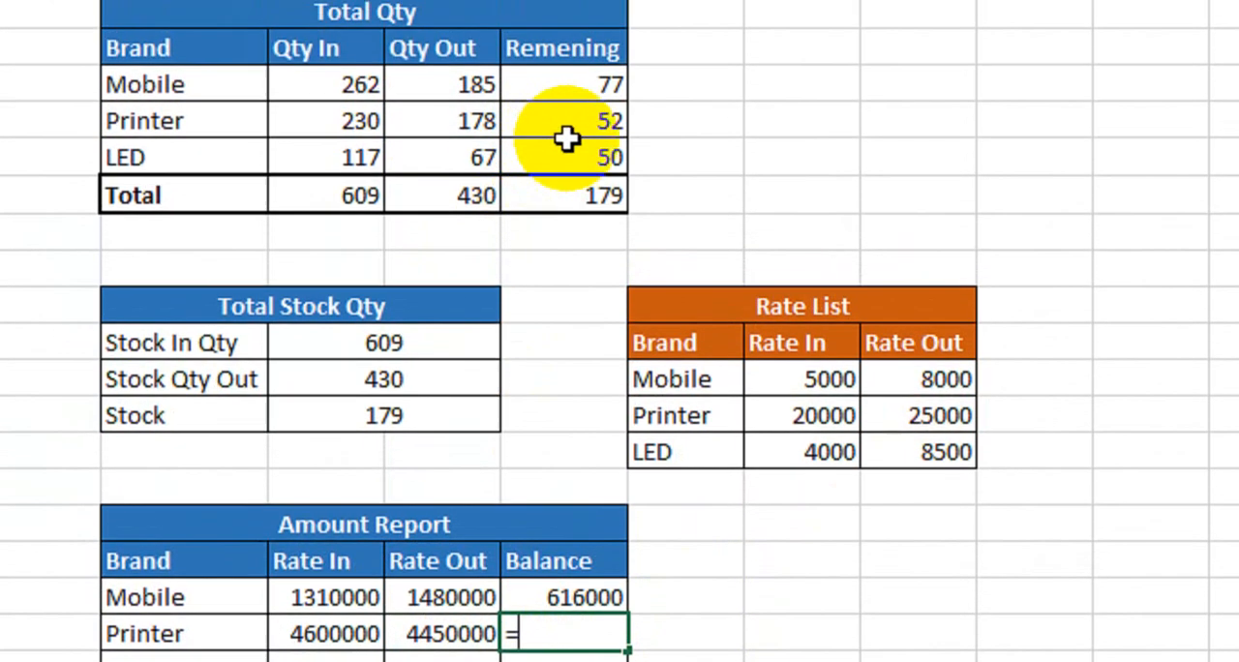
click(581, 157)
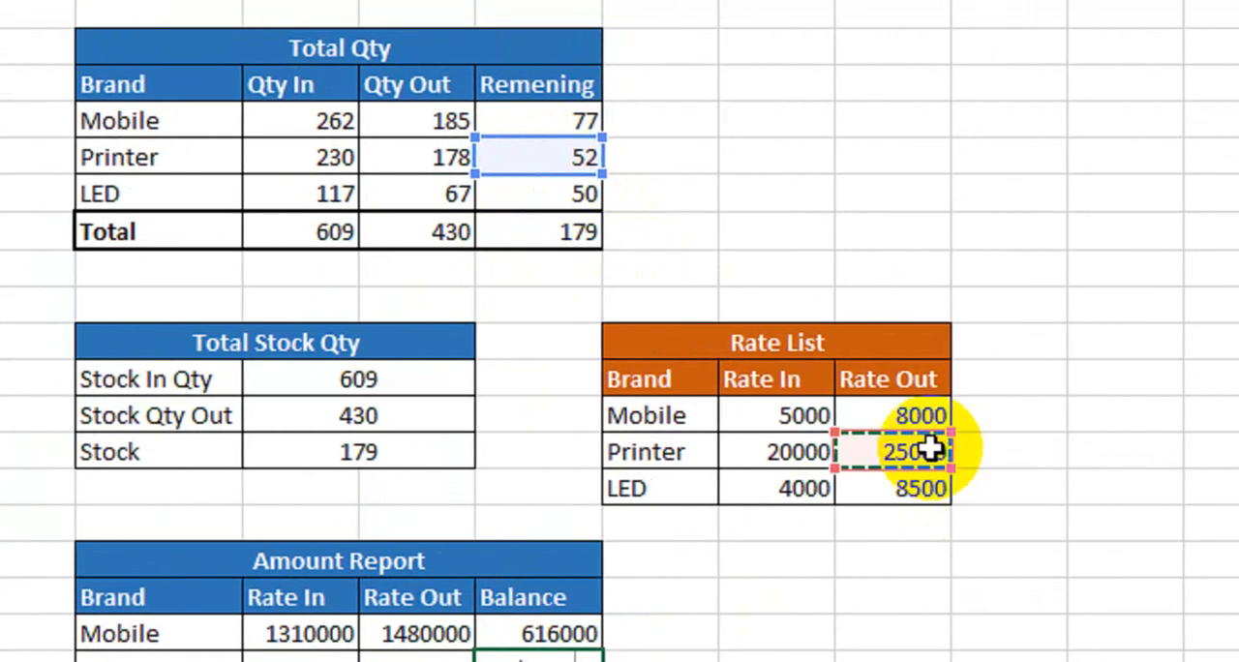
key(Return)
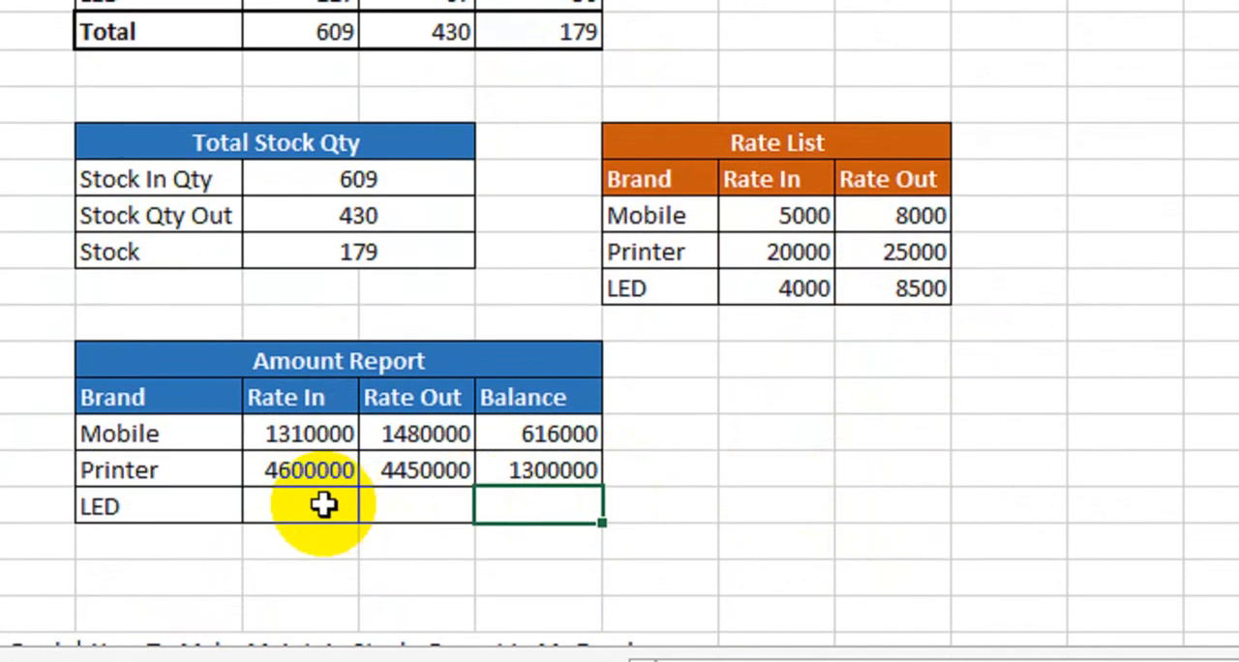
- Calculate LED's Rate In amount in the Amount Report from its Qty In and Rate In with =H10*L18
click(322, 504)
text(=)
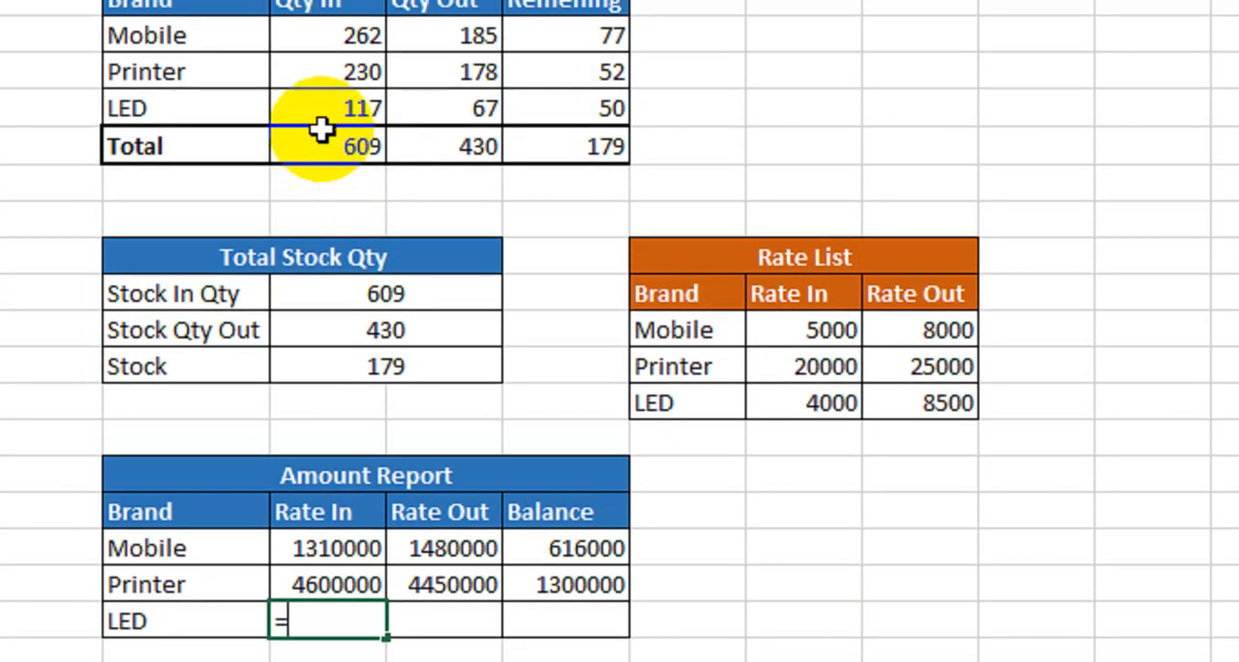
click(324, 127)
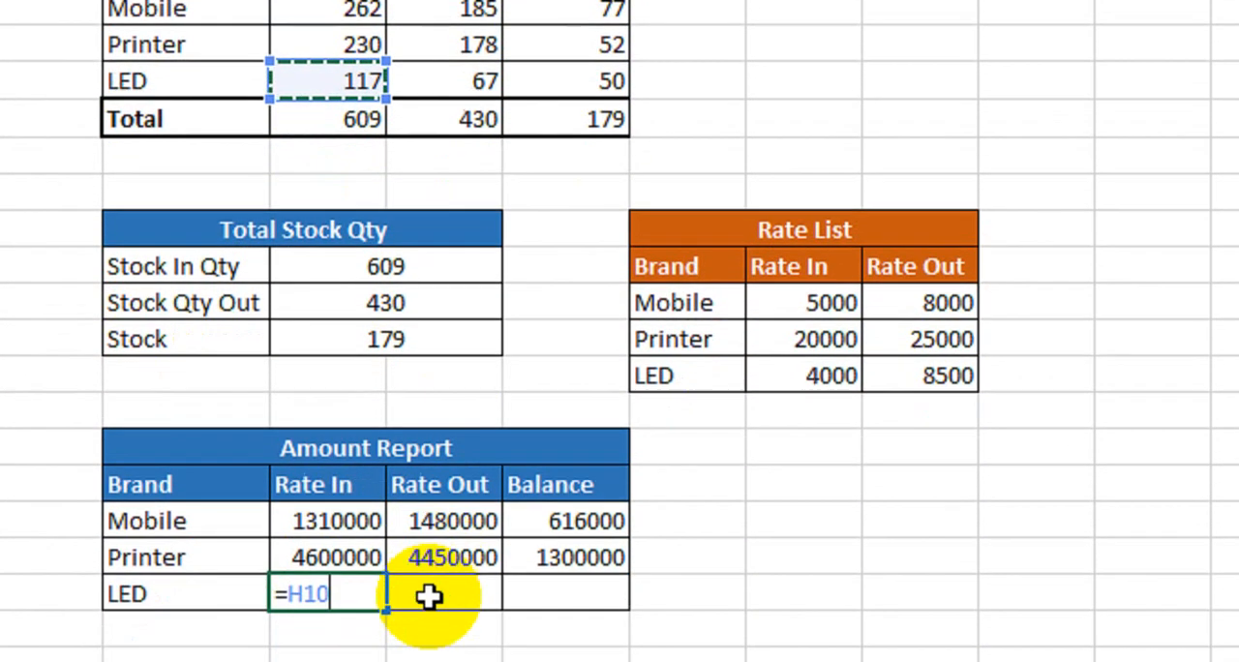
text(*)
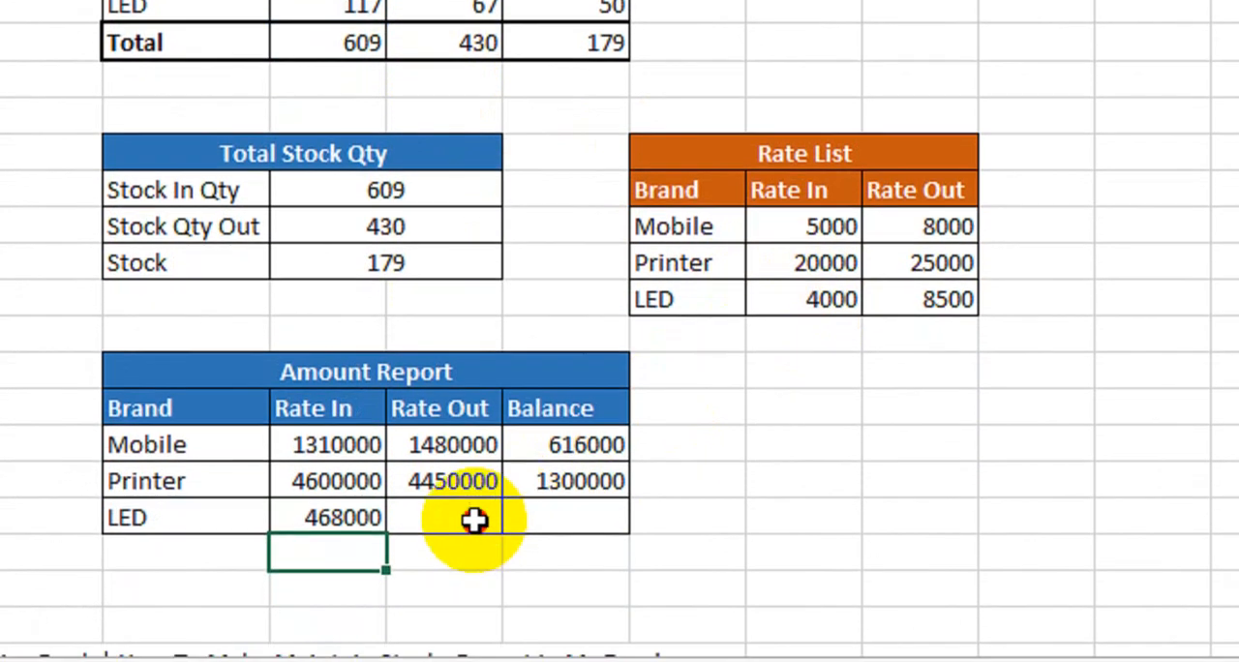
- Calculate LED's Rate Out amount in the Amount Report from its Qty Out and Rate Out with =I10*M18
click(484, 557)
text(=)
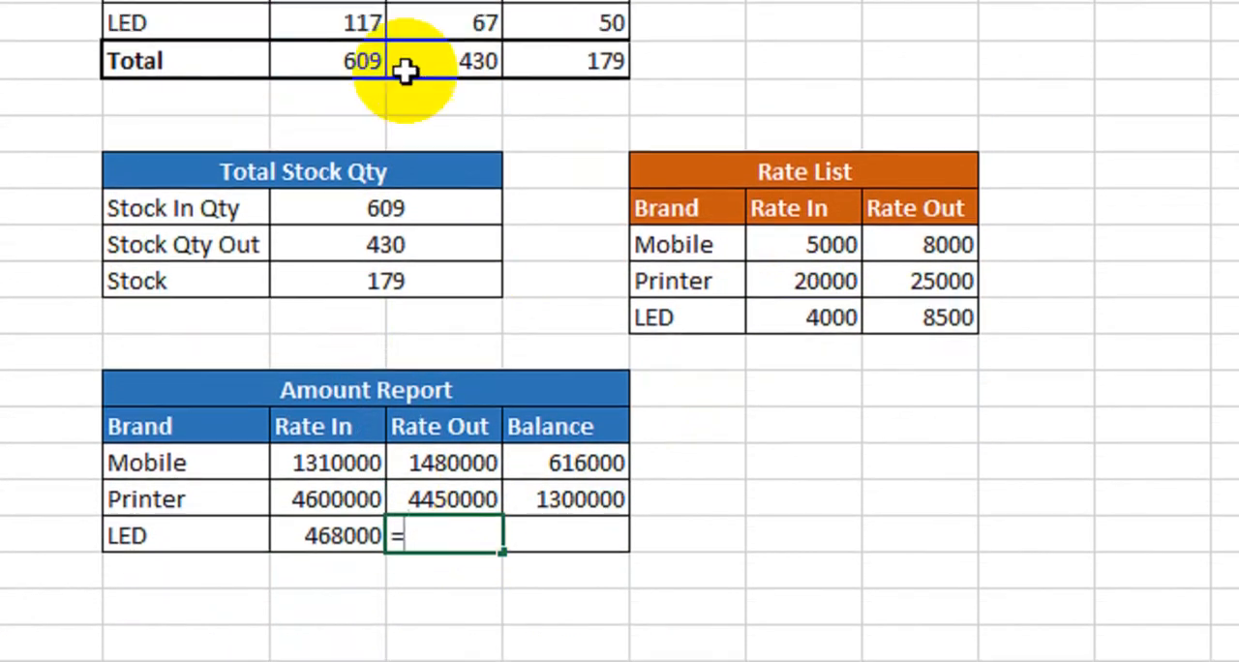
click(467, 117)
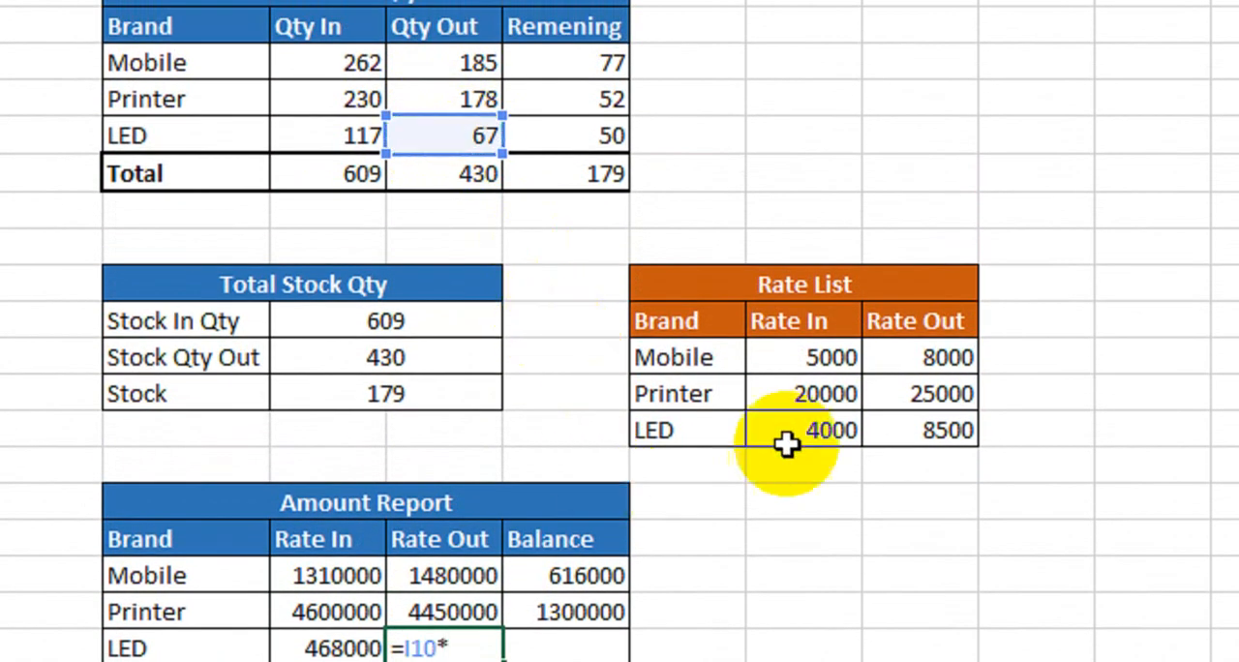
key(Return)
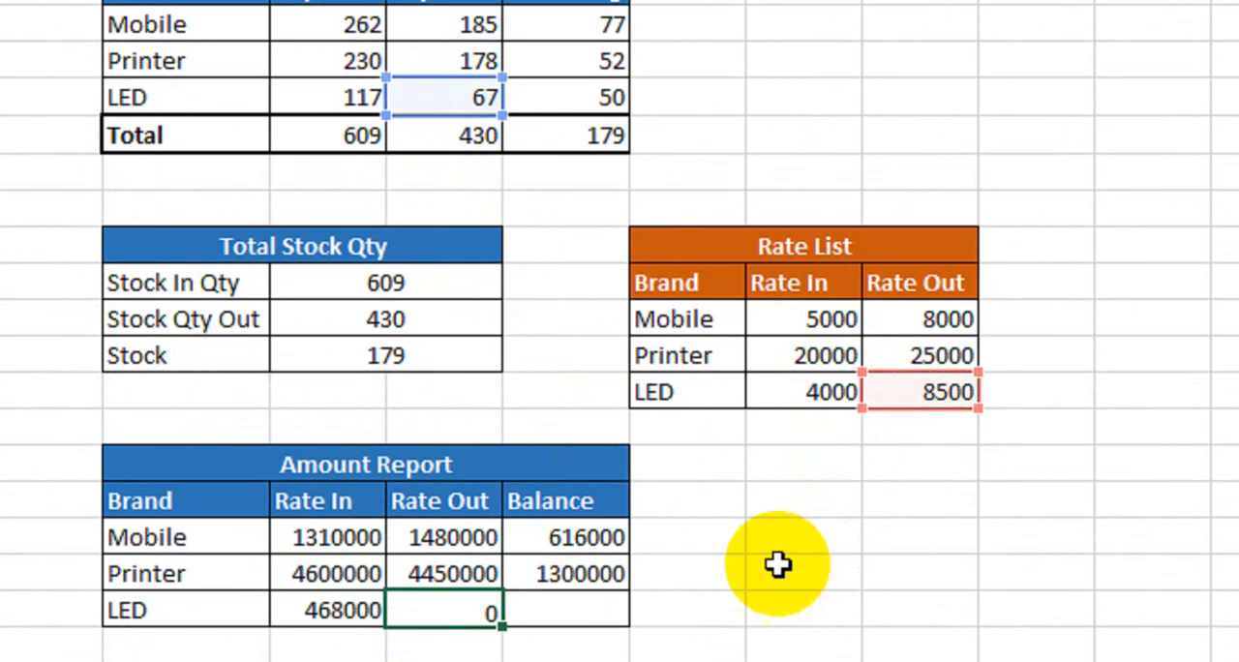
- Calculate LED's Balance in the Amount Report by multiplying its Remening quantity by its Rate Out with =J10*M18
click(600, 647)
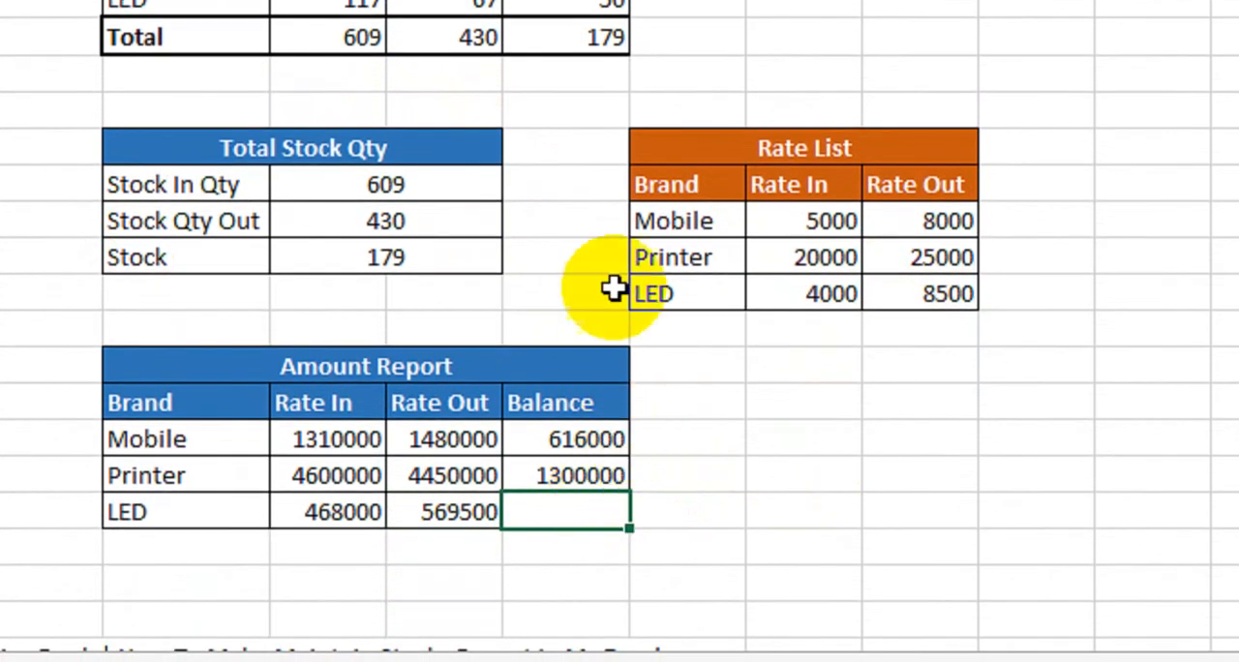
text(=)
click(571, 140)
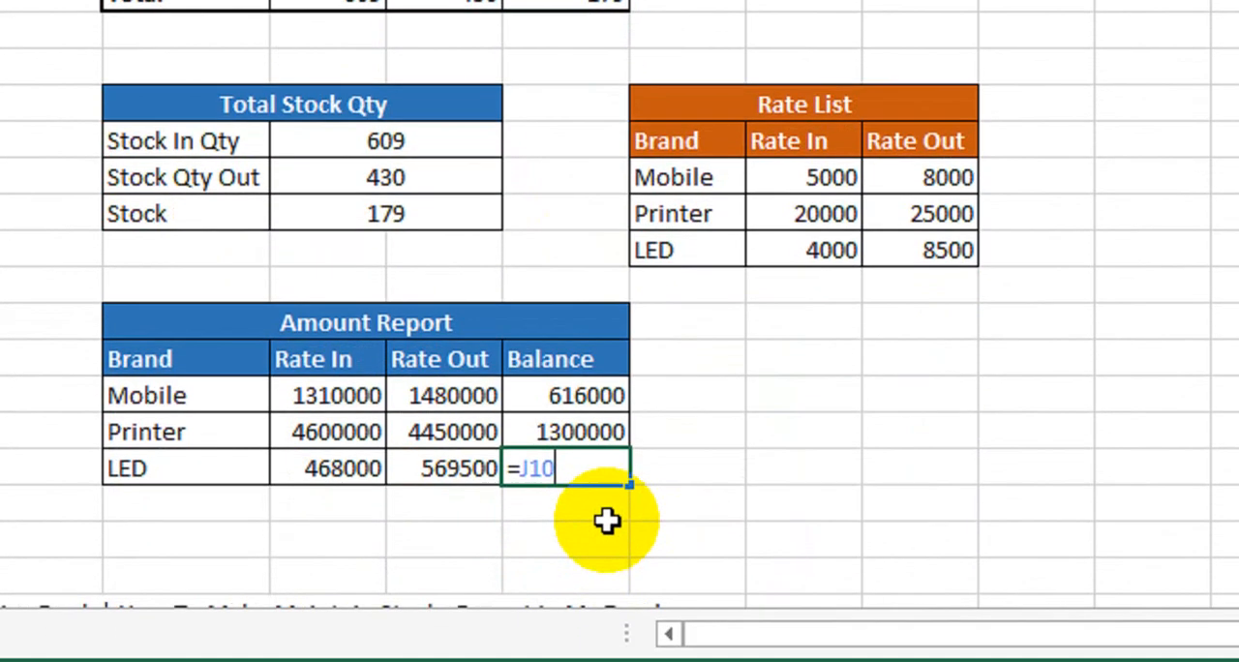
text(*)
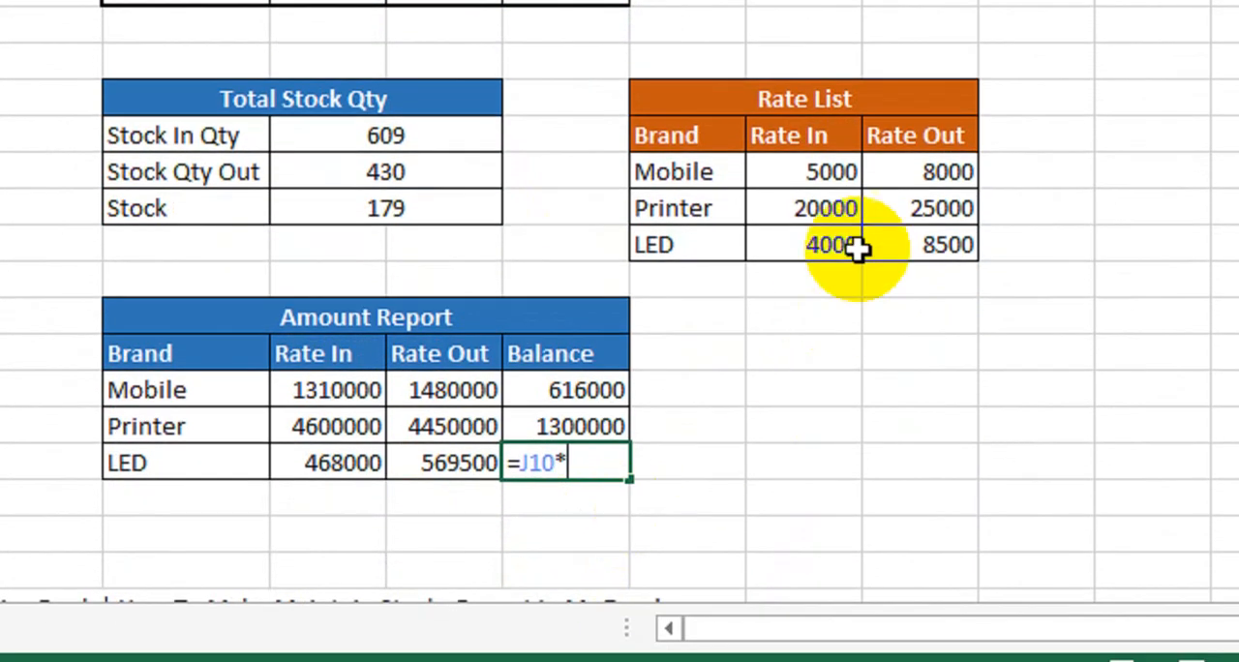
click(919, 245)
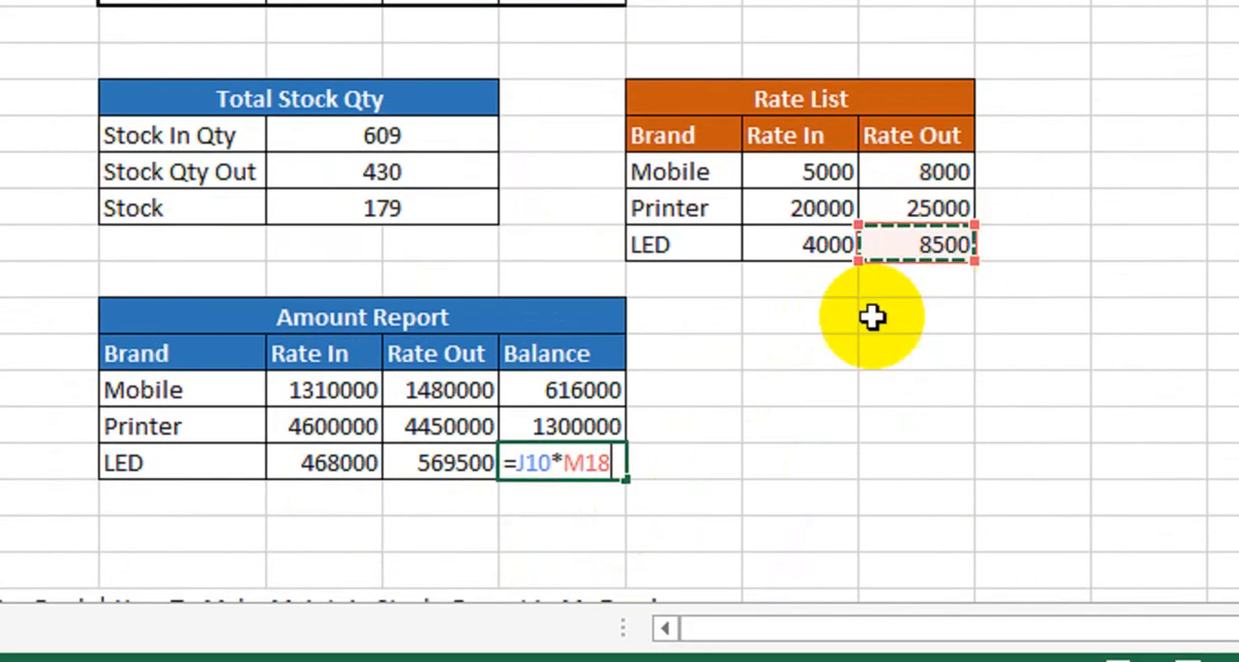
key(Return)
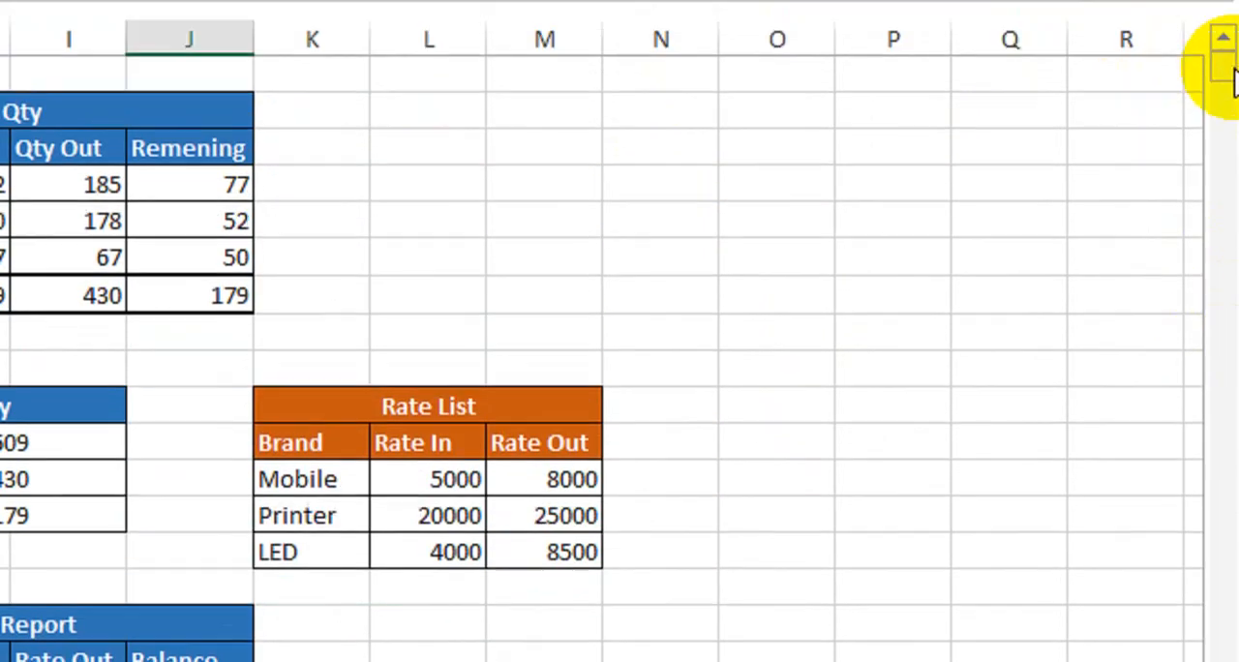
click(1226, 42)
click(1226, 41)
click(1226, 41)
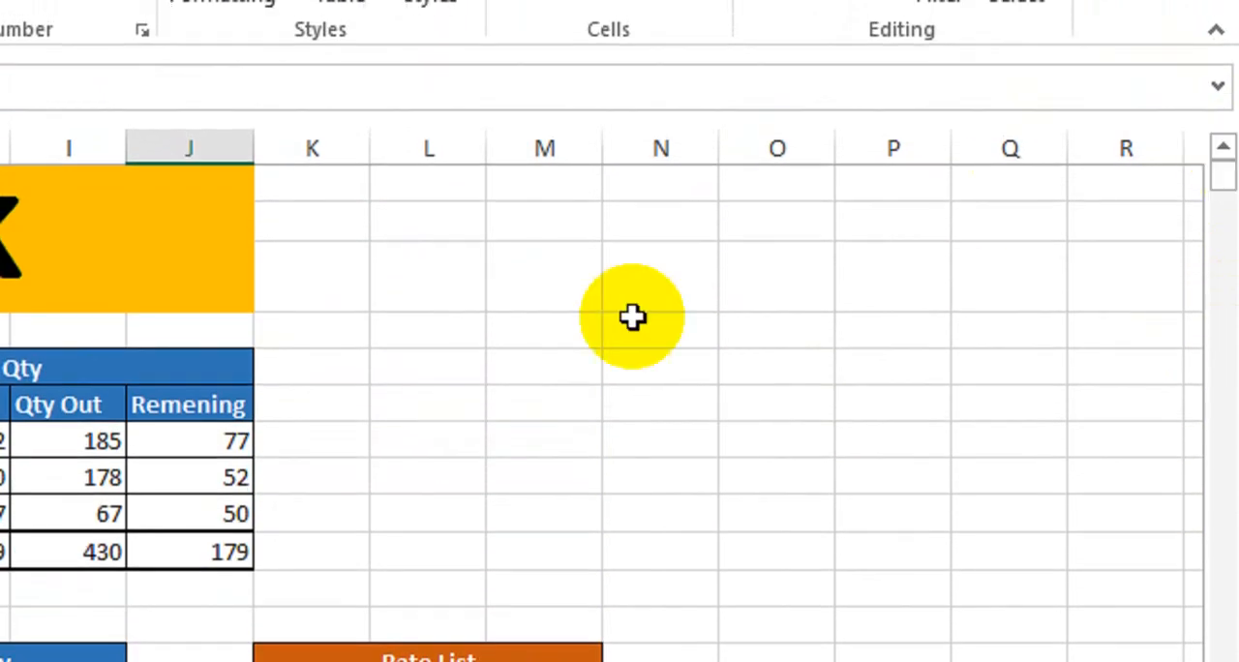